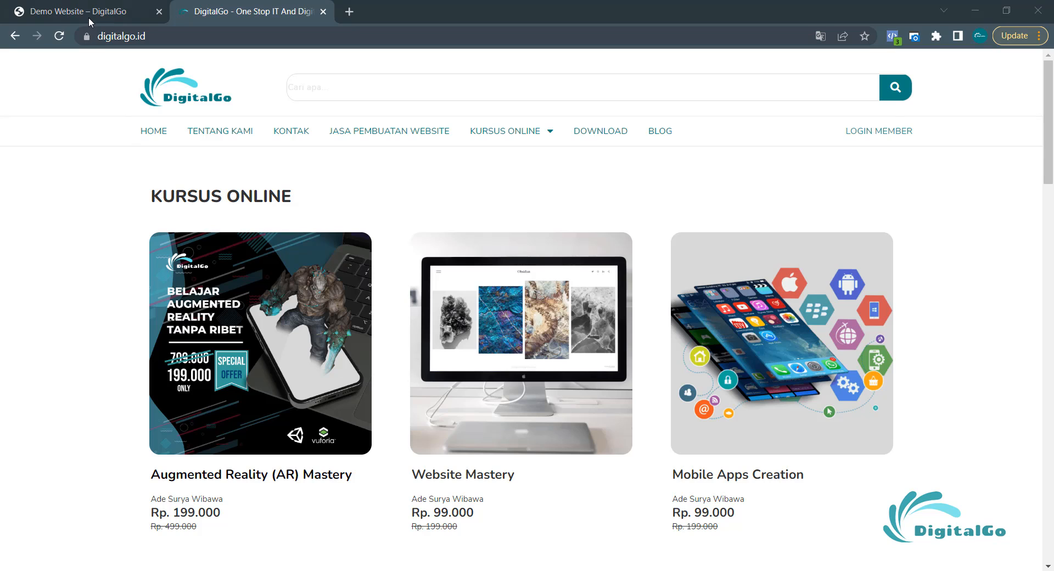
# - Switch to the Demo Website page and look through its home page sections
pyautogui.click(92, 17)
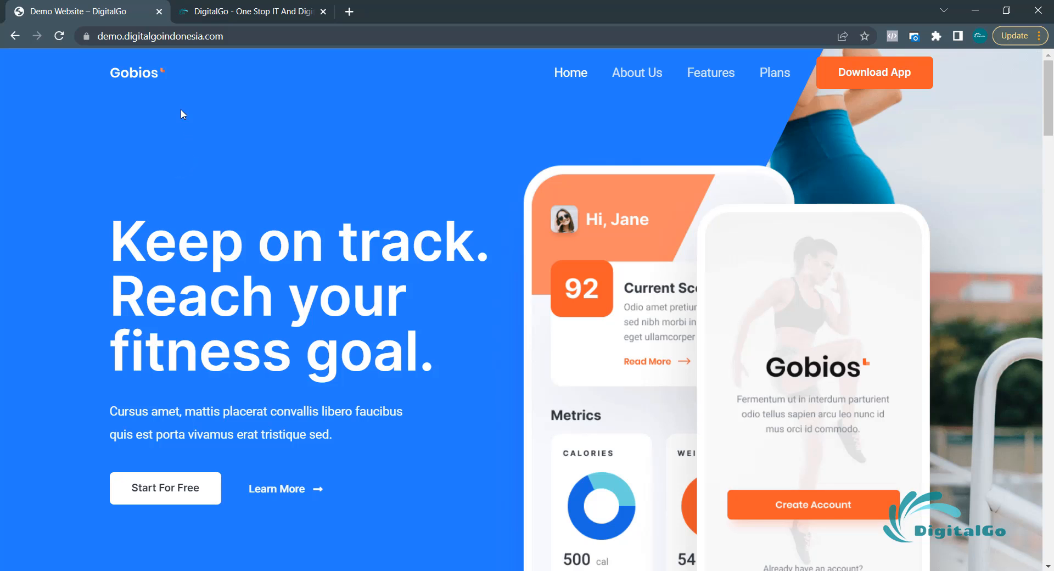
pyautogui.scroll(-10, 477, 137)
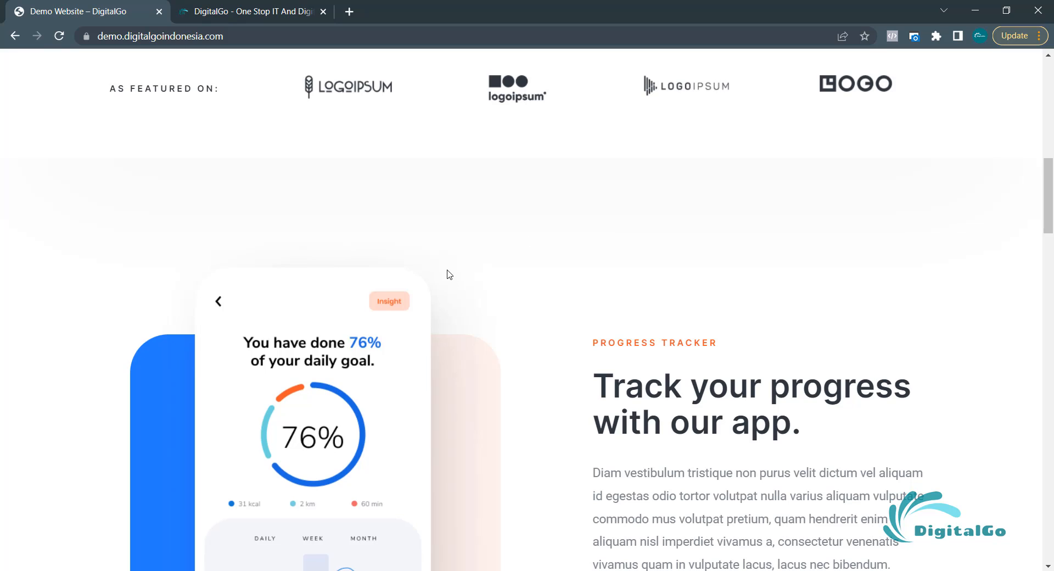
pyautogui.scroll(-5, 446, 275)
pyautogui.scroll(15, 462, 262)
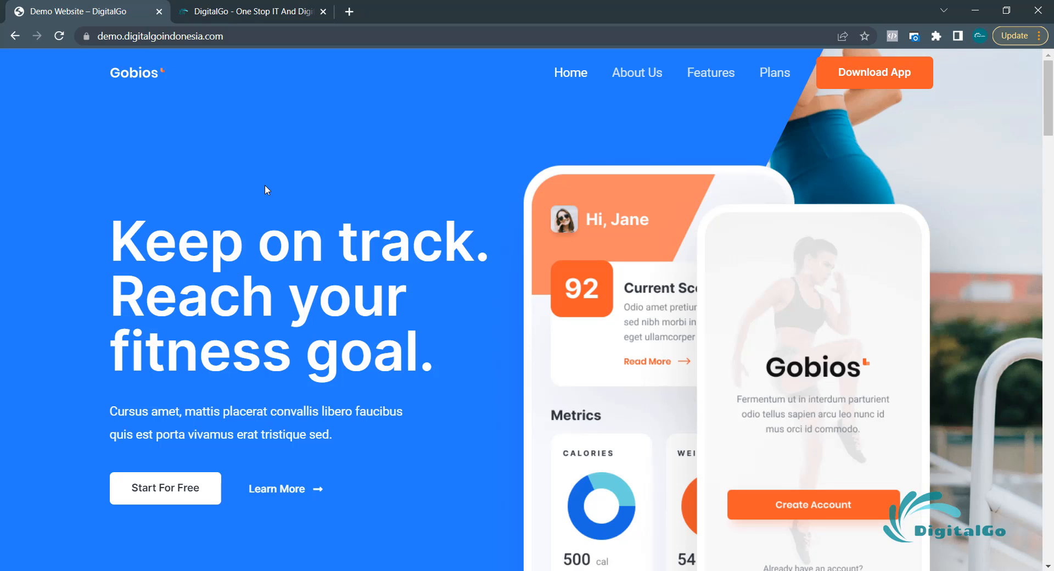
# - Return to the digitalgo.id home page and open the Website Mastery course page
pyautogui.click(261, 10)
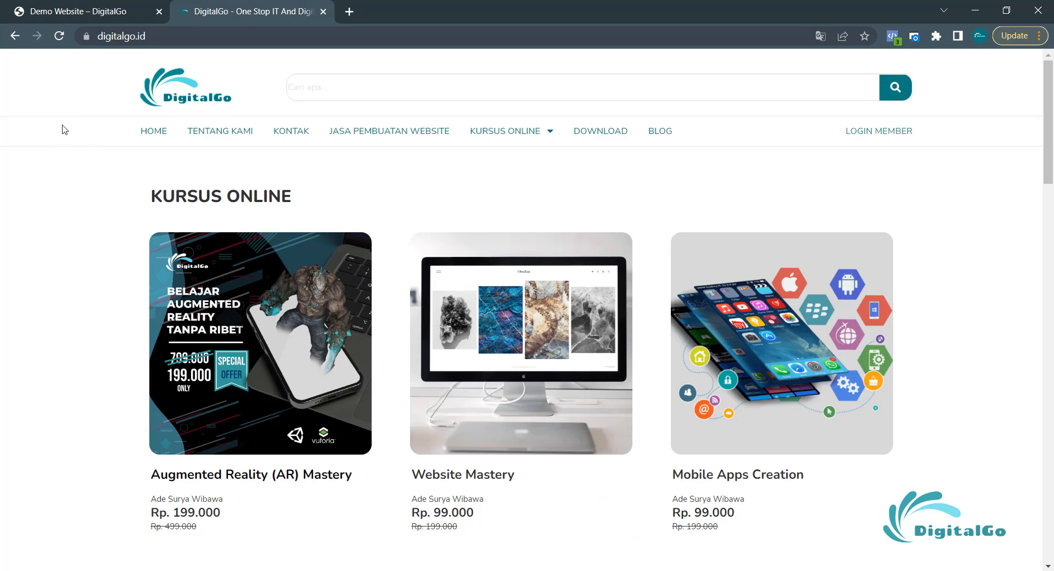
pyautogui.click(172, 34)
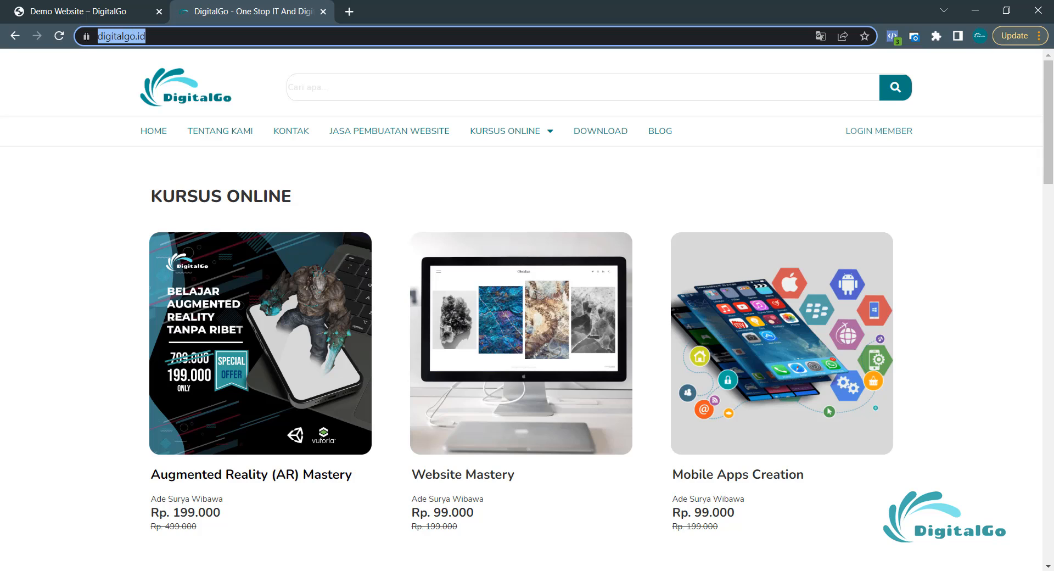
pyautogui.click(46, 207)
pyautogui.scroll(-2, 60, 258)
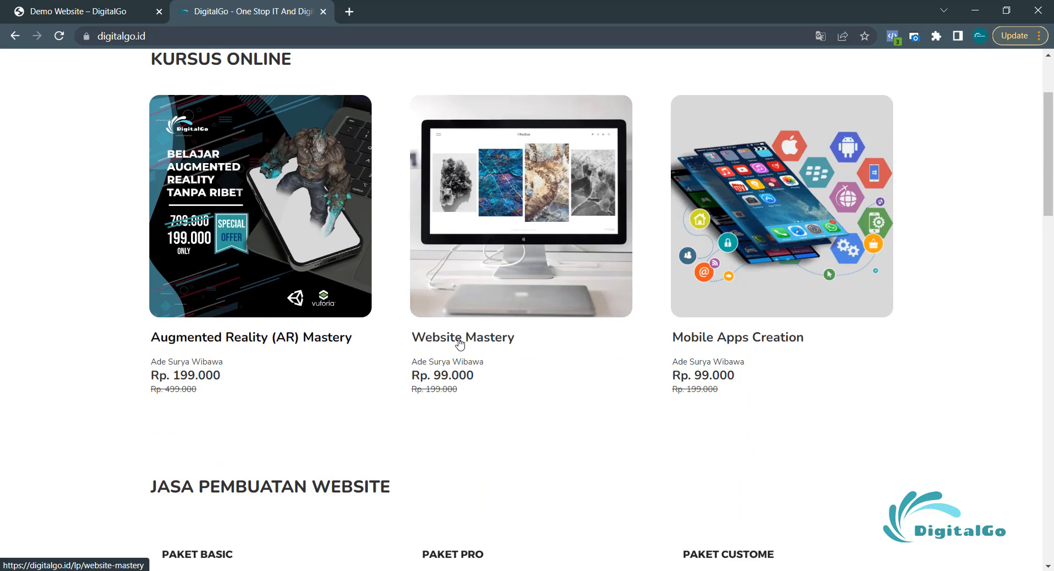
pyautogui.click(490, 261)
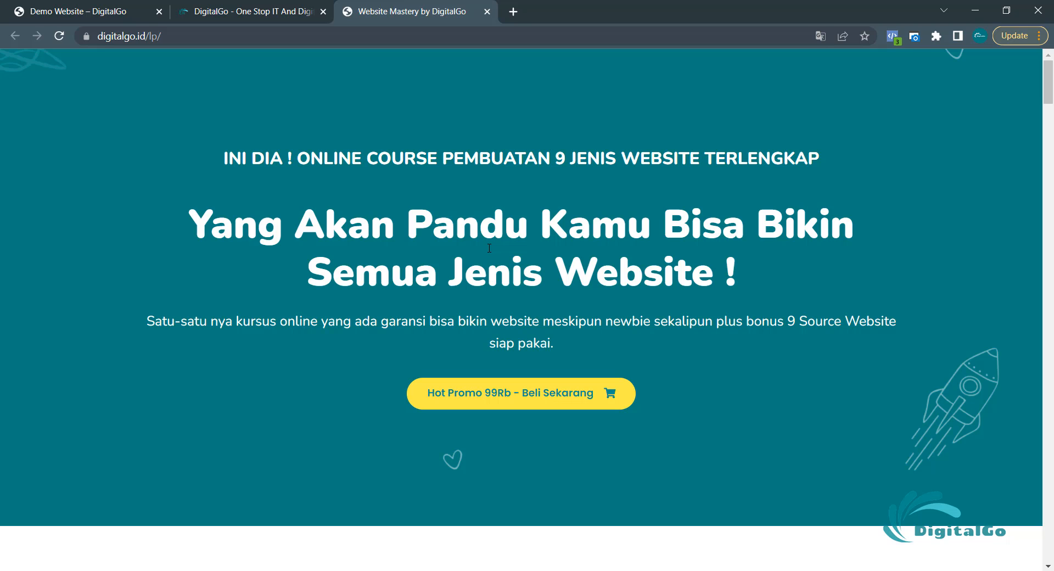
# - Examine the Website Mastery page's opening headline and its list of common website-building problems
pyautogui.scroll(-3, 489, 248)
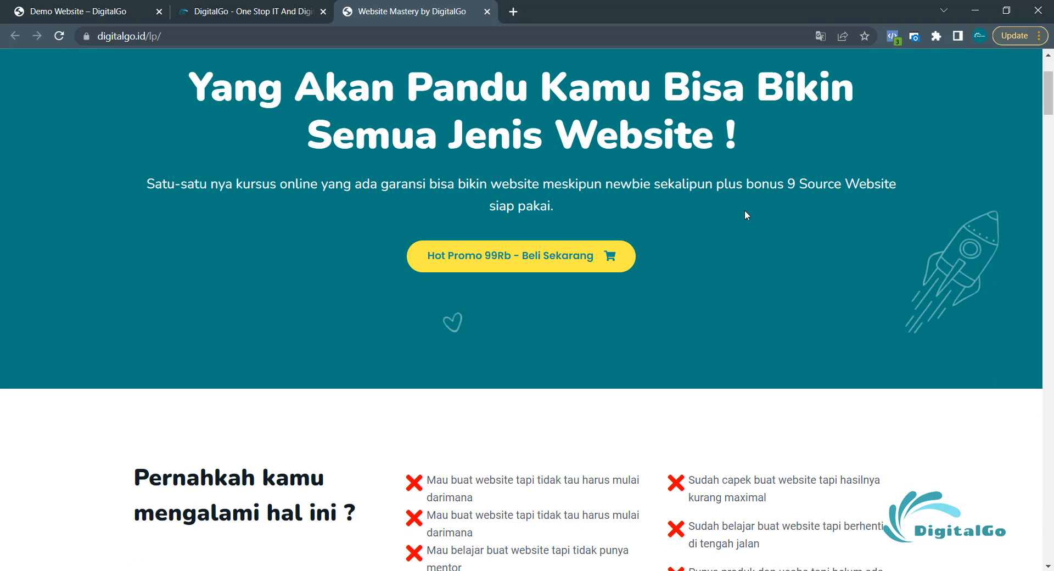
pyautogui.scroll(3, 744, 209)
pyautogui.scroll(-5, 744, 210)
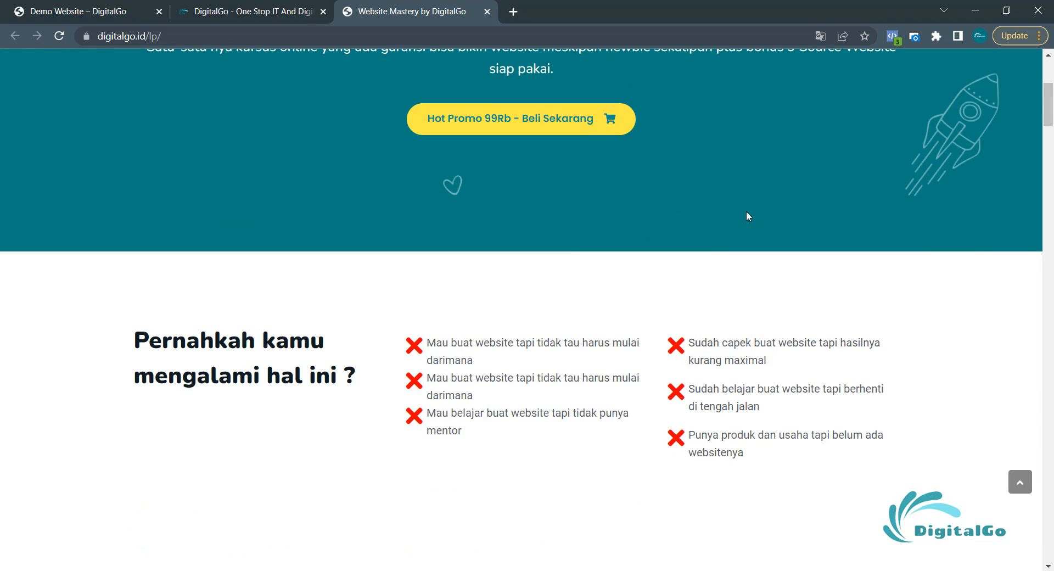
pyautogui.scroll(5, 747, 212)
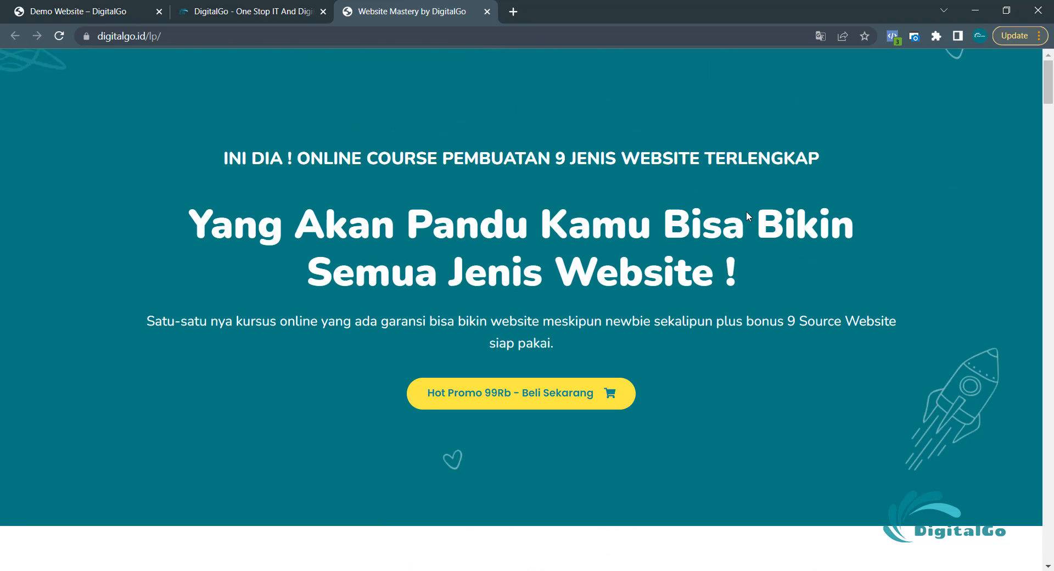
pyautogui.scroll(-6, 746, 212)
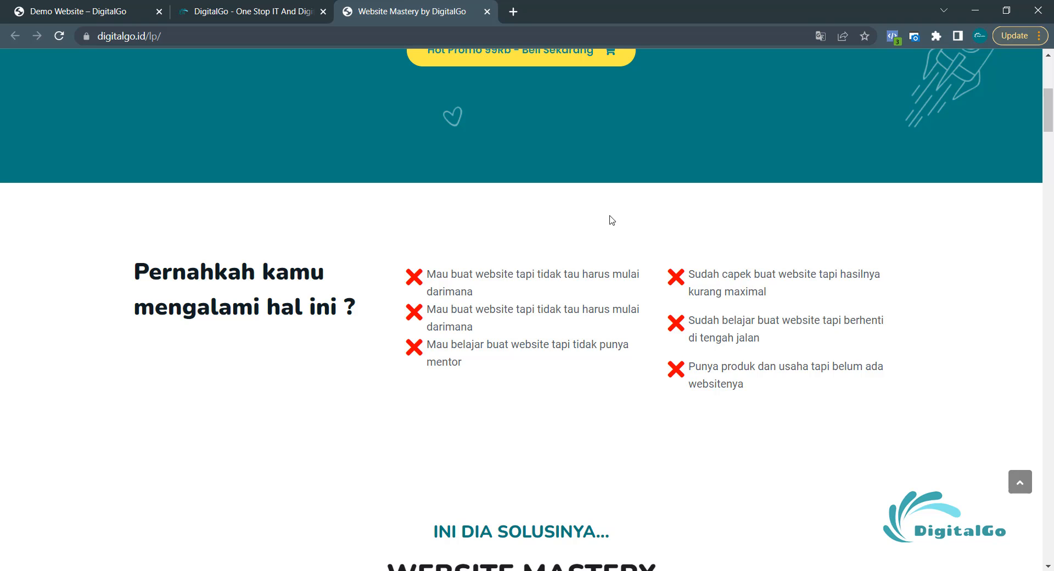
pyautogui.scroll(-8, 611, 220)
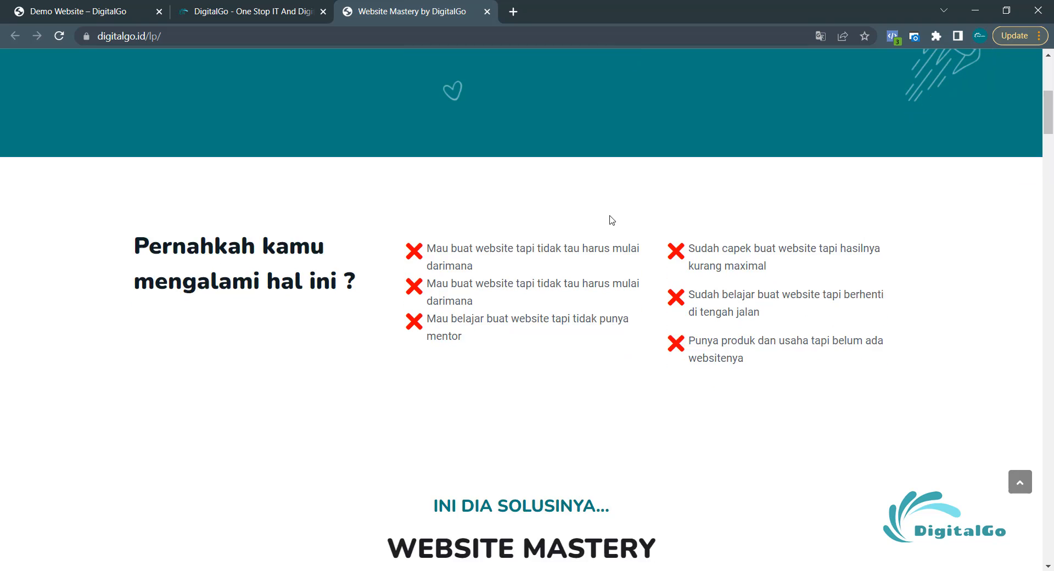
# - Examine the nine website types taught in the Website Mastery course, from Website Perusahaan to Website Komunitas
pyautogui.scroll(-12, 609, 216)
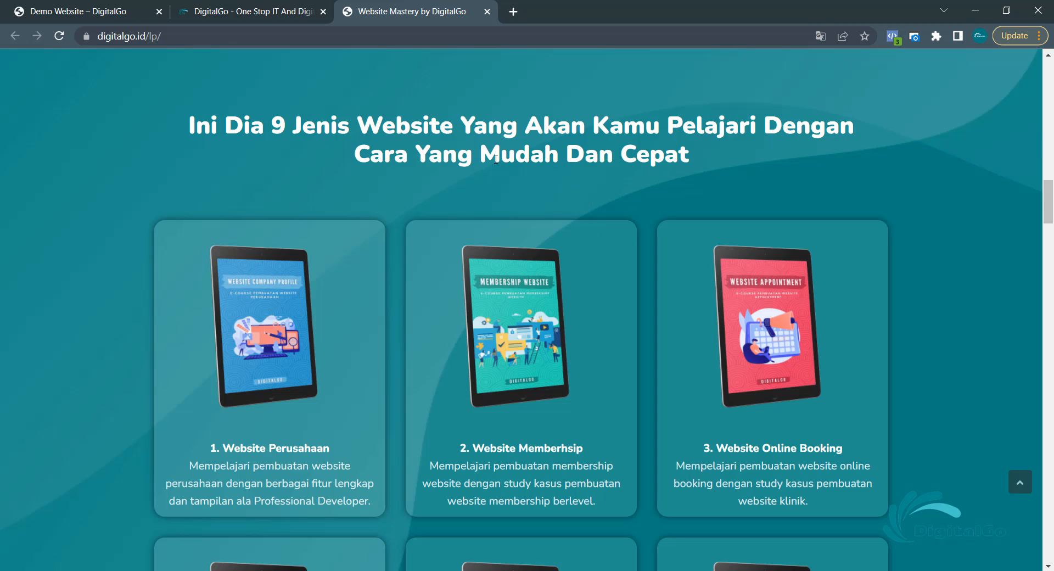
pyautogui.scroll(-4, 411, 207)
pyautogui.scroll(1, 279, 253)
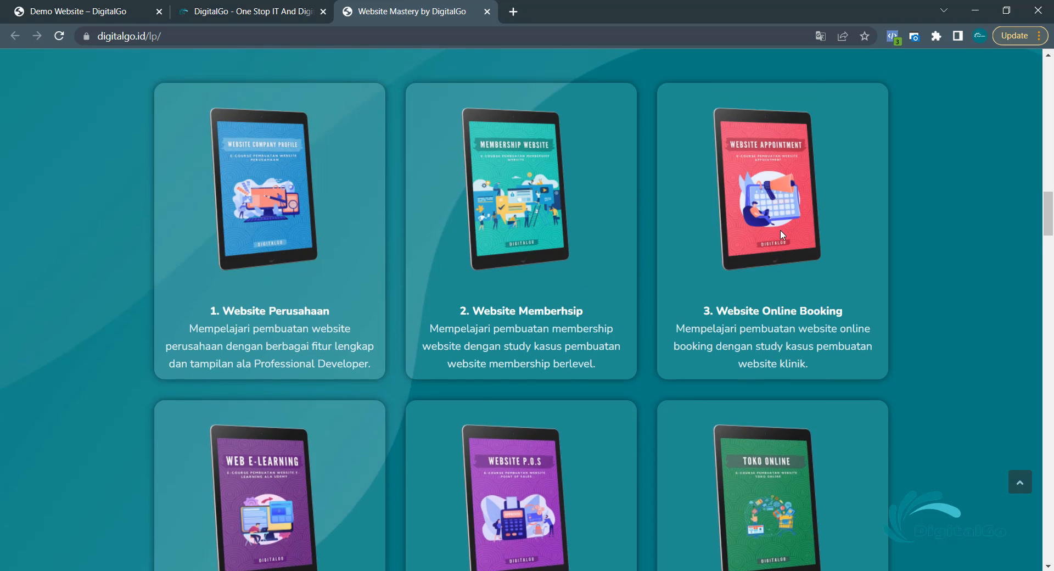
pyautogui.scroll(-4, 779, 230)
pyautogui.scroll(-1, 562, 219)
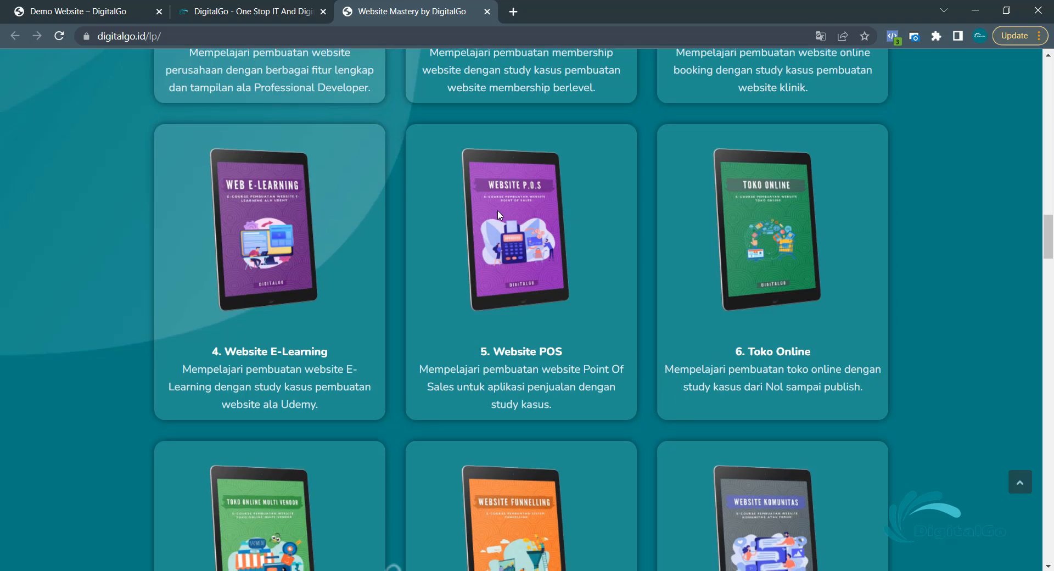
pyautogui.scroll(-4, 499, 214)
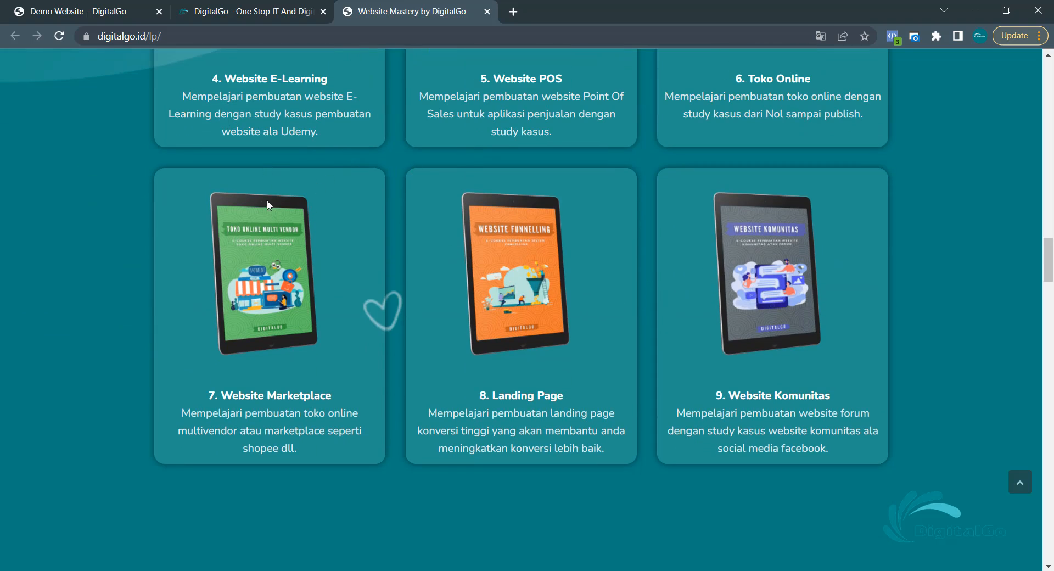
pyautogui.scroll(-5, 967, 228)
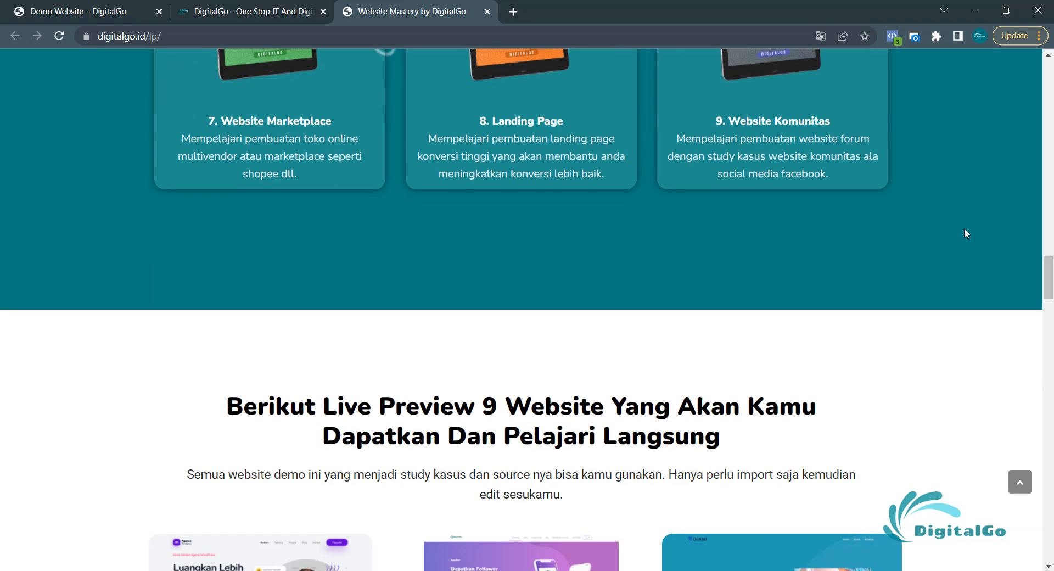
pyautogui.scroll(2, 935, 231)
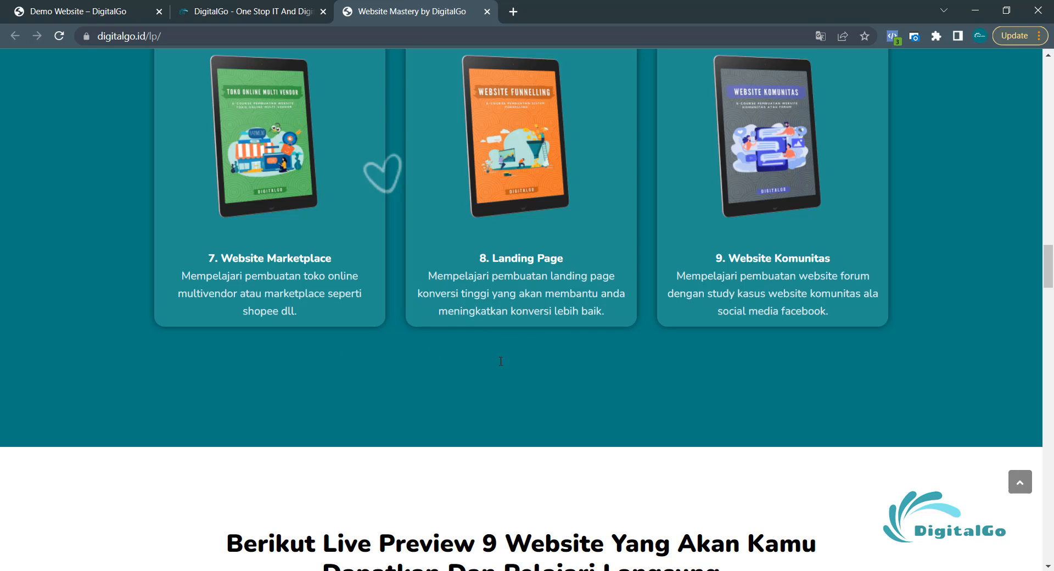
pyautogui.scroll(20, 869, 282)
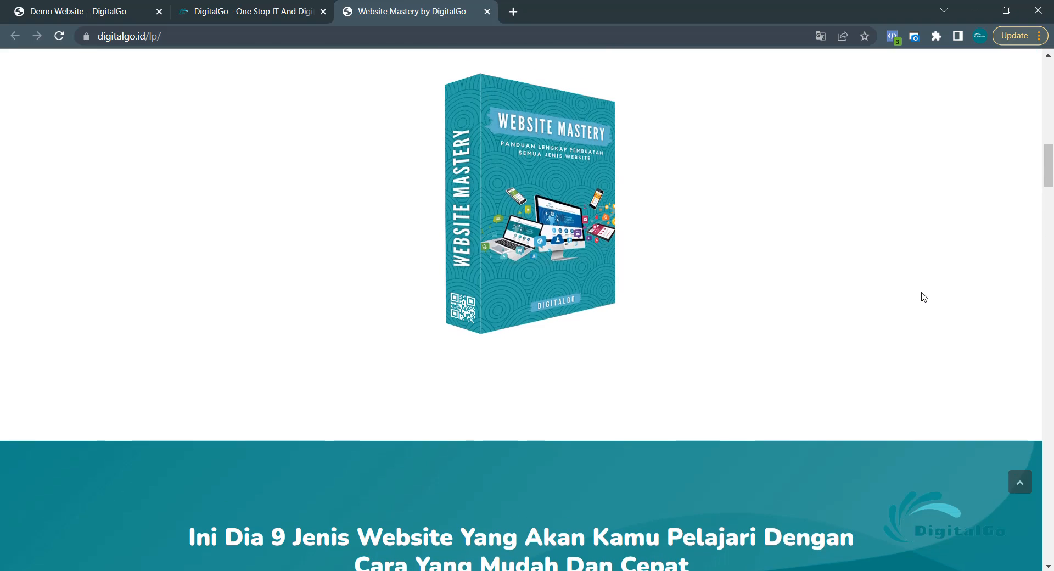
pyautogui.scroll(-6, 923, 297)
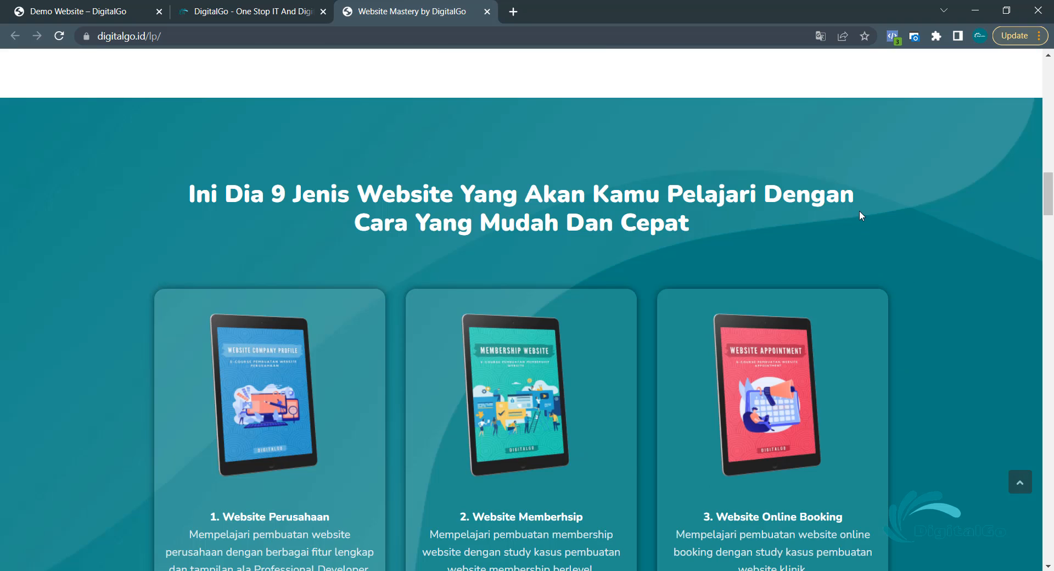
pyautogui.scroll(-5, 858, 227)
pyautogui.scroll(4, 857, 228)
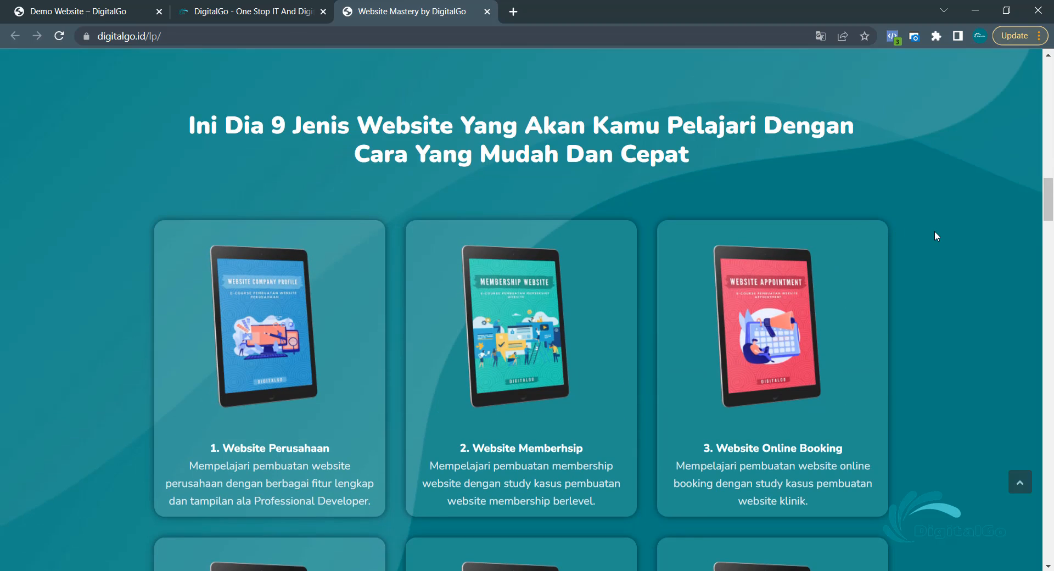
# - Start registration for the Website Mastery Lifetime package from the course page's promo offer
pyautogui.scroll(-20, 935, 232)
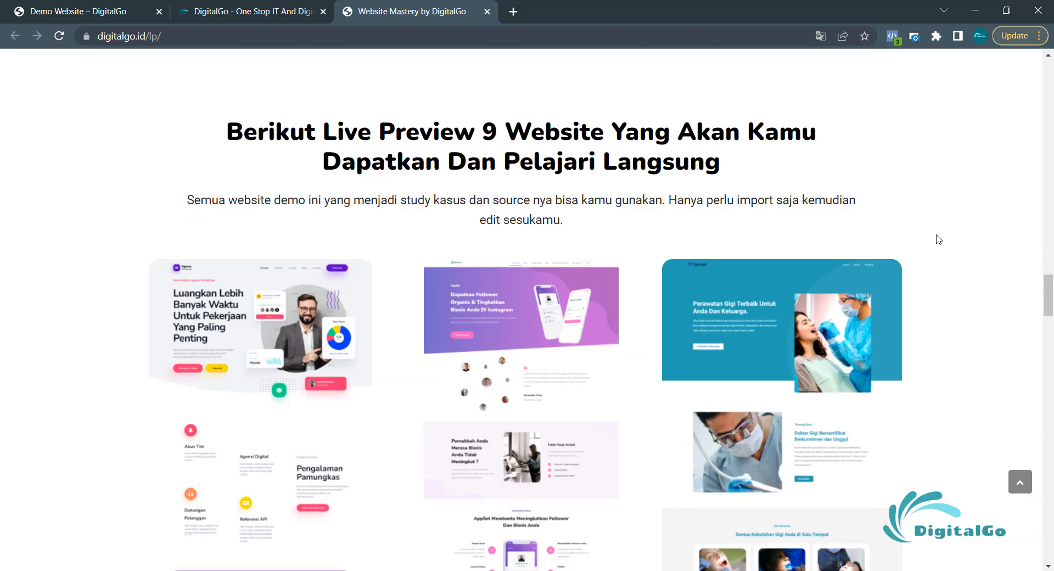
pyautogui.scroll(-20, 935, 238)
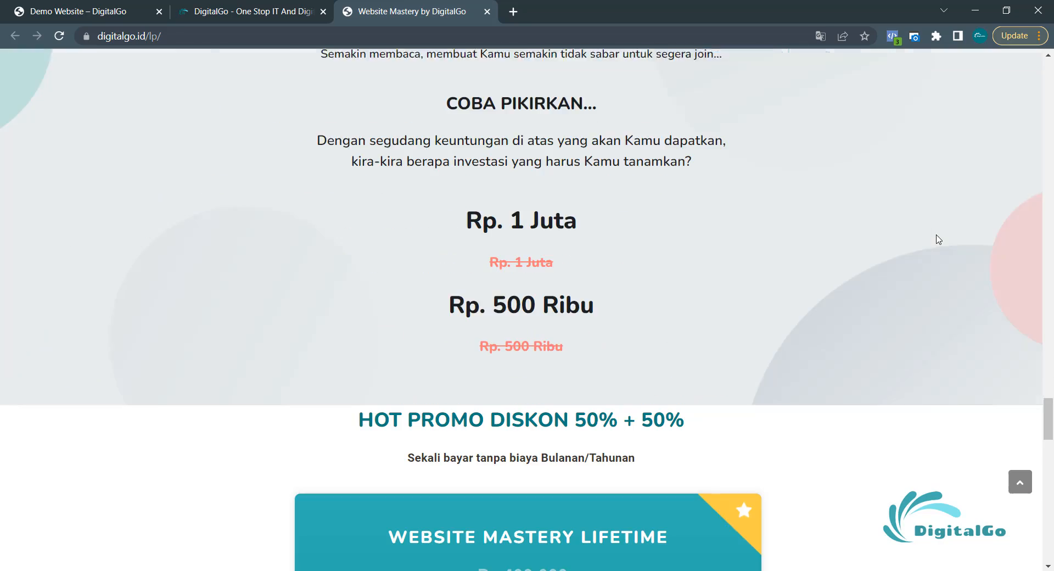
pyautogui.scroll(7, 811, 181)
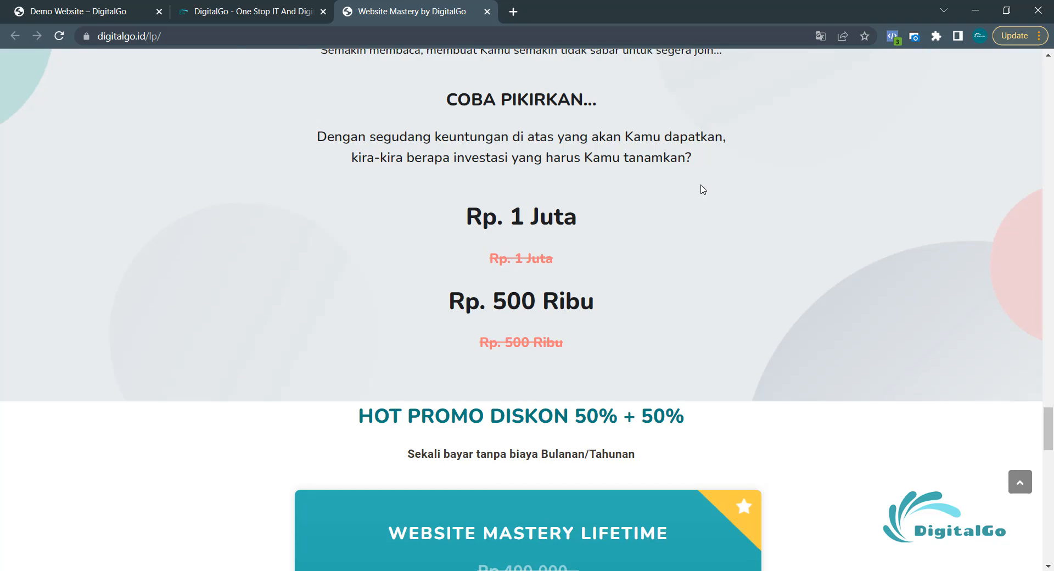
pyautogui.scroll(-8, 682, 194)
pyautogui.scroll(1, 604, 208)
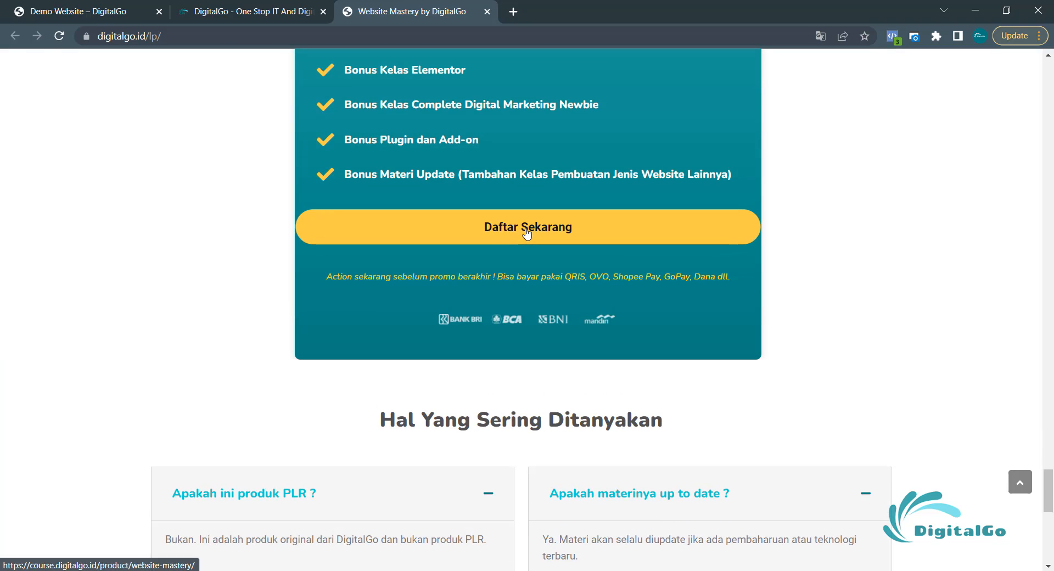
pyautogui.click(527, 232)
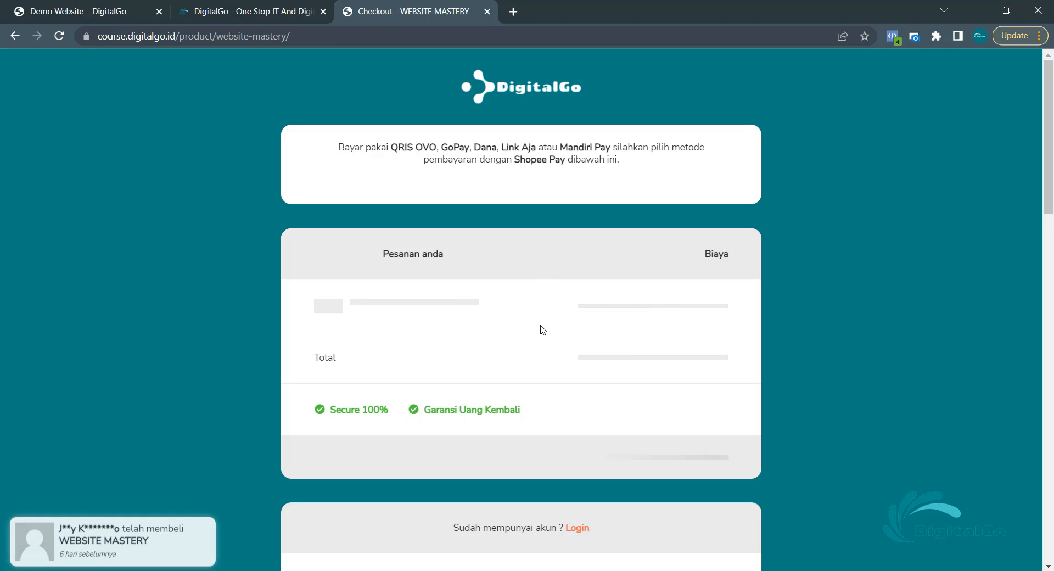
# - Apply the discount code SUBCRIBER to the Website Mastery order and highlight the order total
pyautogui.scroll(-3, 656, 338)
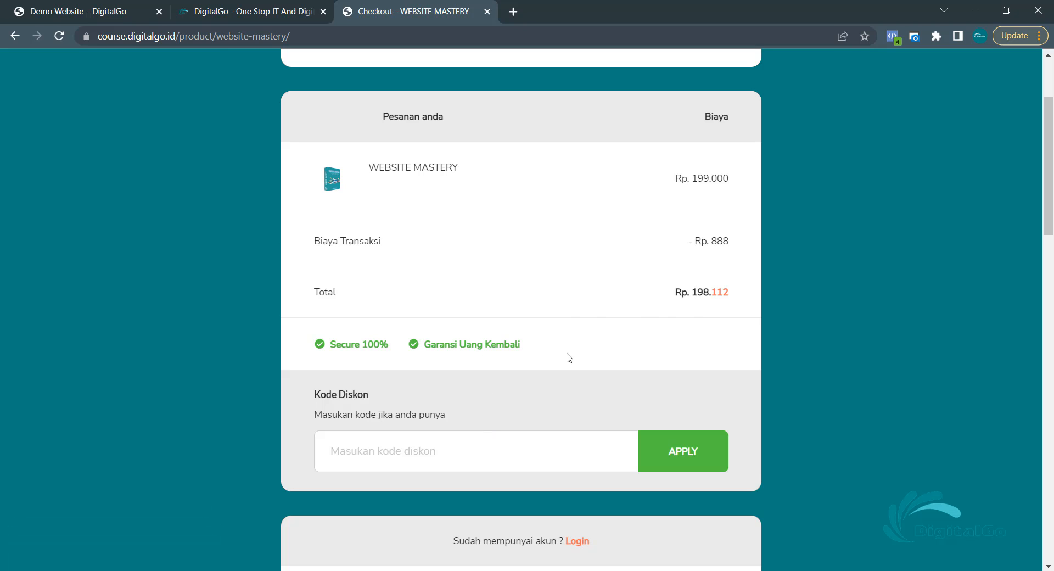
pyautogui.click(406, 444)
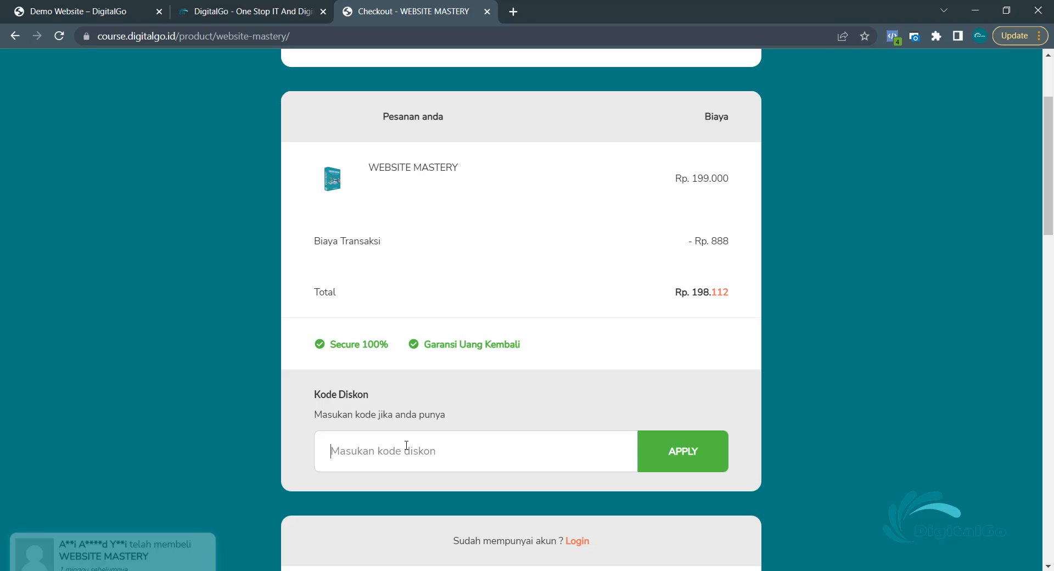
pyautogui.write('SUBCRIBER')
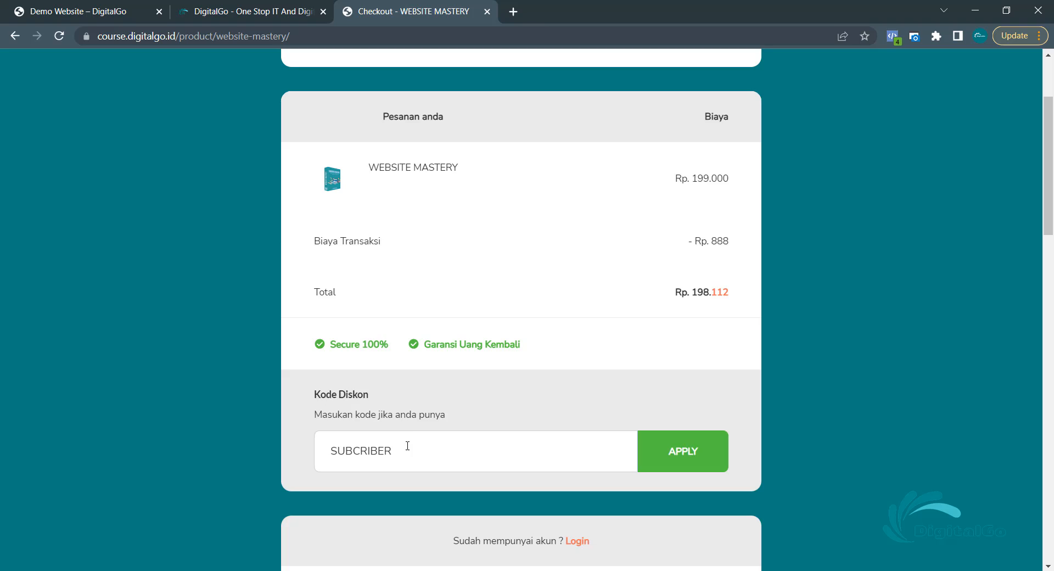
pyautogui.press('Return')
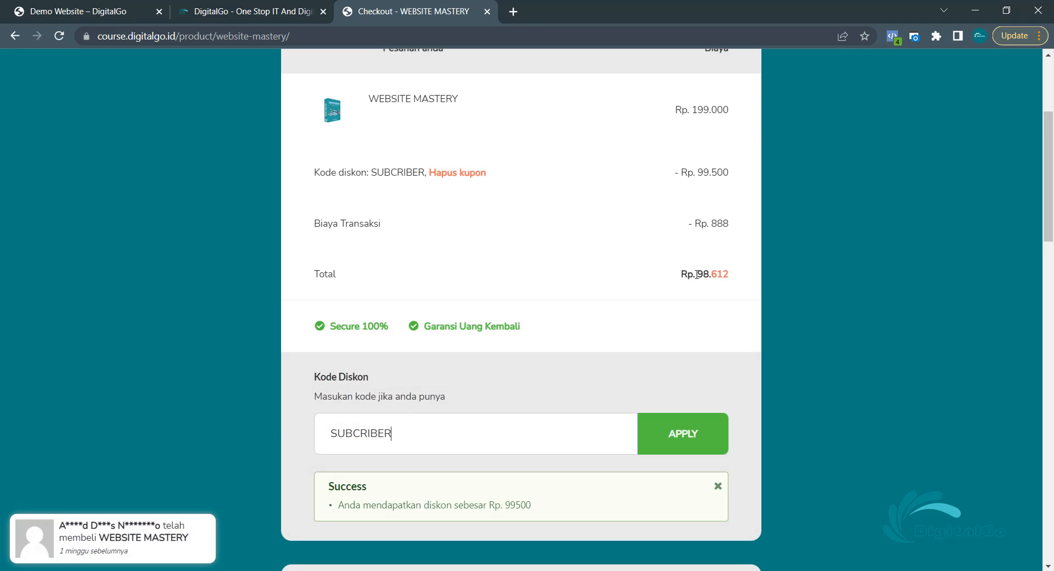
pyautogui.moveTo(695, 274)
pyautogui.mouseDown()
pyautogui.moveTo(741, 277)
pyautogui.moveTo(680, 277)
pyautogui.moveTo(725, 277)
pyautogui.moveTo(697, 277)
pyautogui.mouseUp()
pyautogui.click(729, 276)
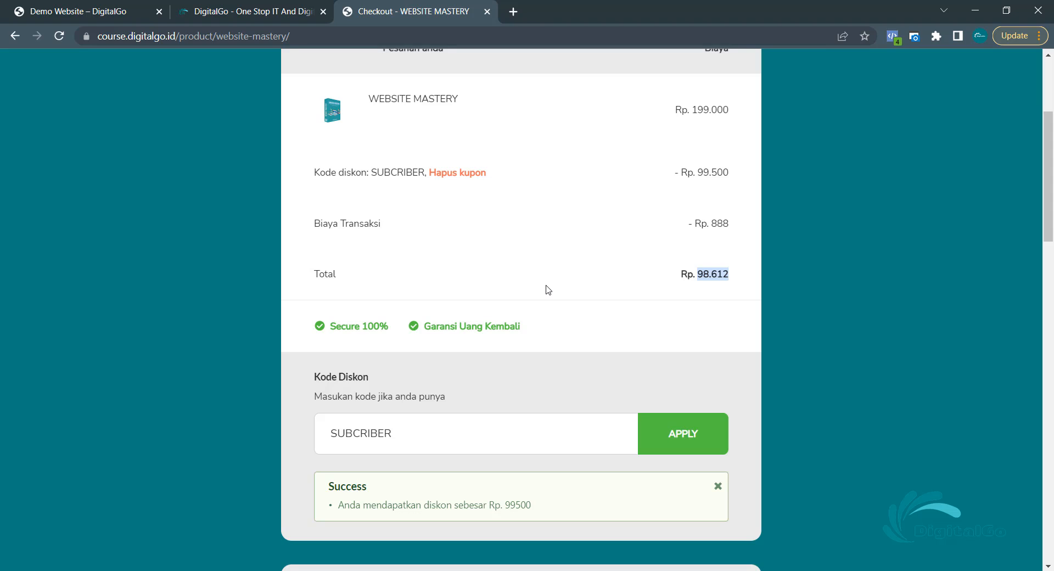
# - Examine the checkout's personal information fields and the available payment methods
pyautogui.scroll(-5, 548, 289)
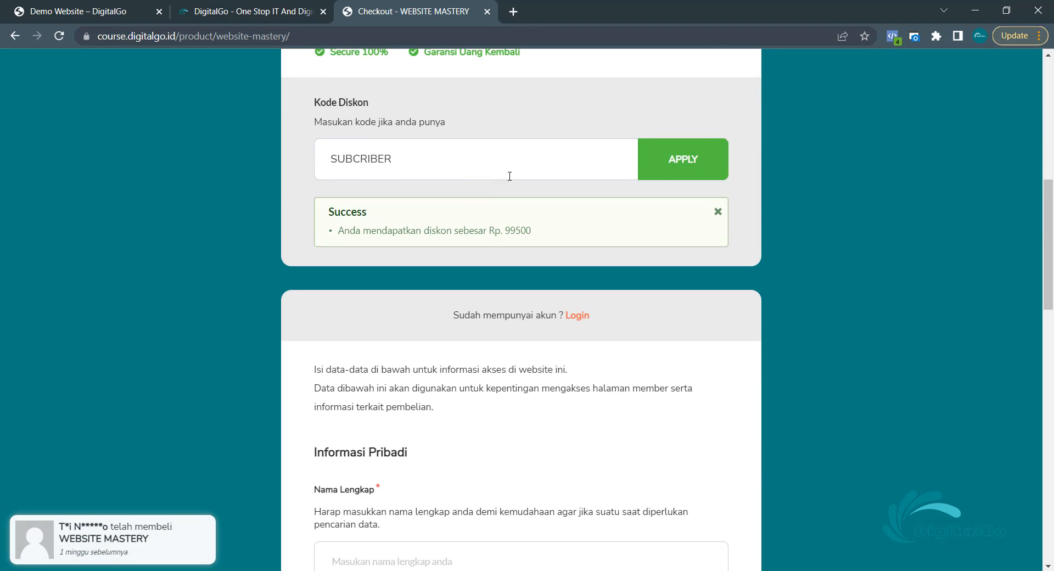
pyautogui.scroll(-4, 535, 200)
pyautogui.click(404, 337)
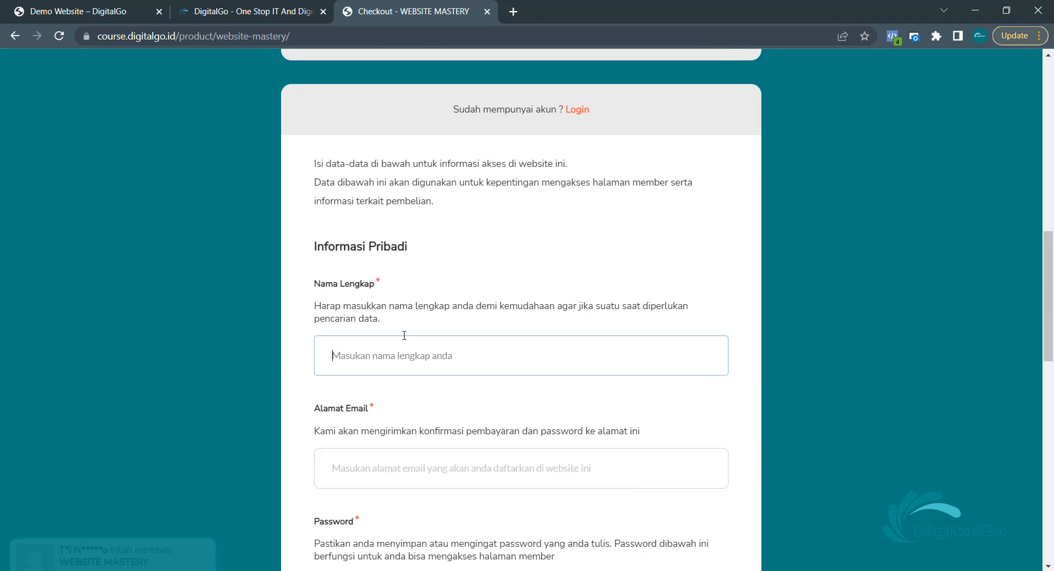
pyautogui.scroll(-4, 404, 336)
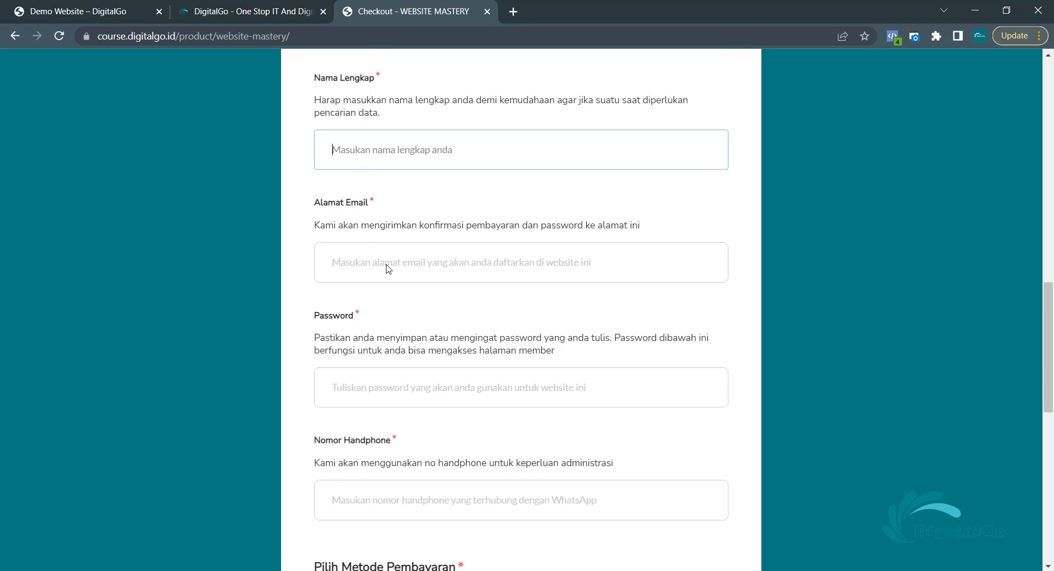
pyautogui.scroll(-6, 388, 268)
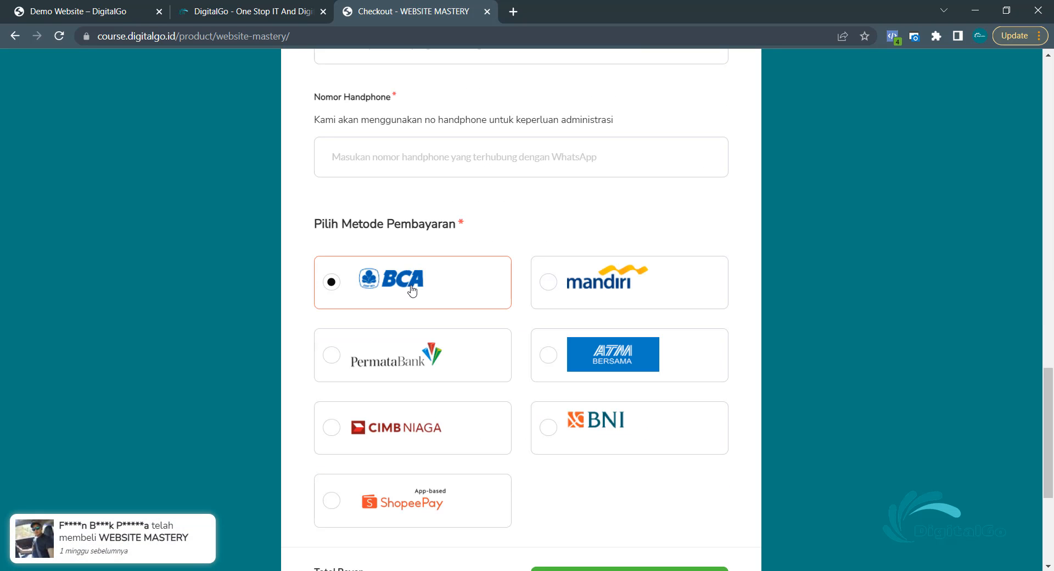
# - Review the rest of the checkout page, and close the checkout and DigitalGo pages so only the Demo Website stays open
pyautogui.scroll(-3, 439, 290)
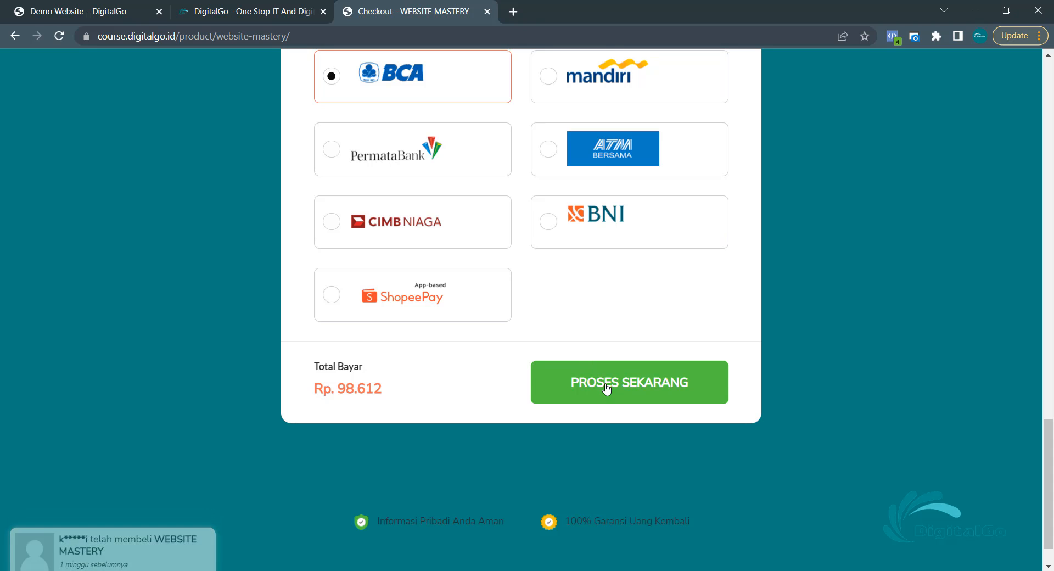
pyautogui.scroll(20, 763, 398)
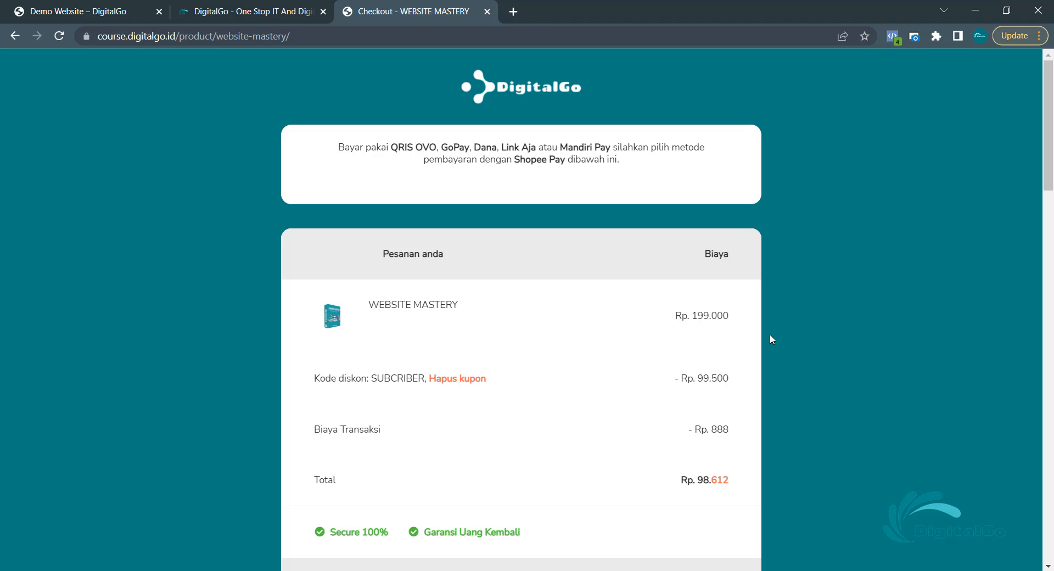
pyautogui.click(487, 12)
pyautogui.scroll(3, 329, 94)
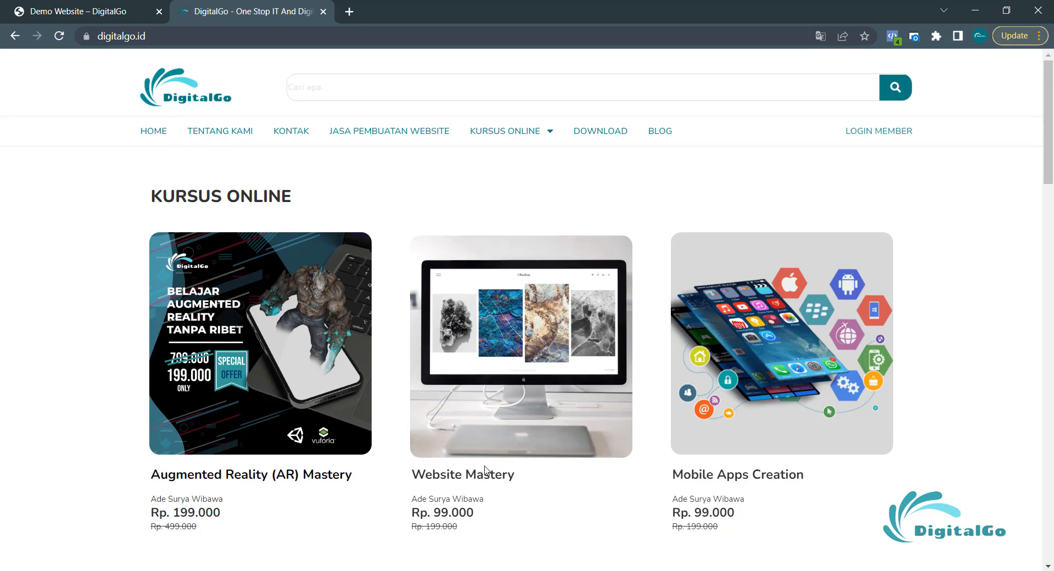
pyautogui.click(81, 11)
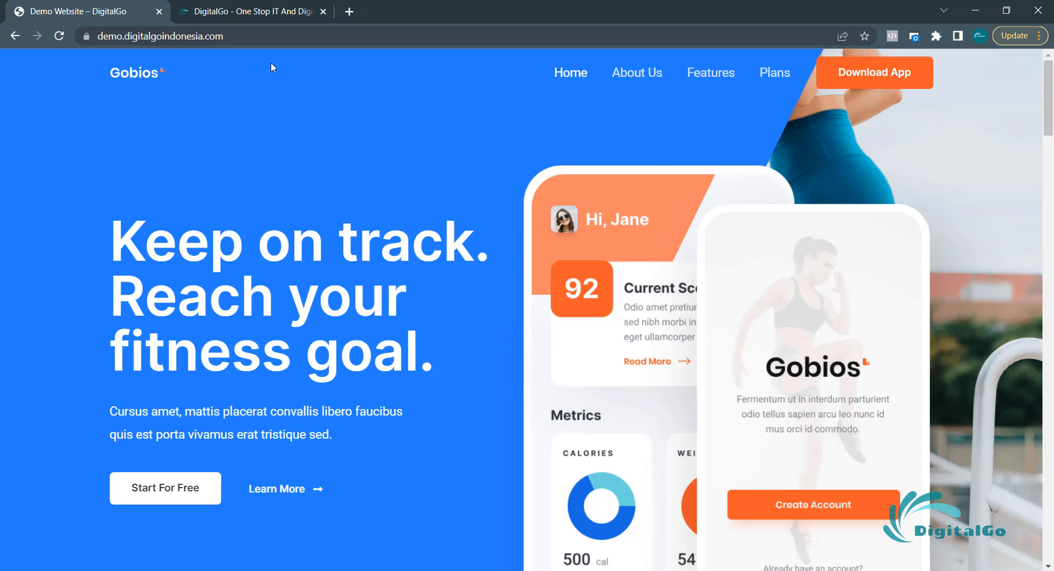
pyautogui.click(324, 12)
# - Open the Demo Website's WordPress login page at demo.digitalgoindonesia.com/wp-admin
pyautogui.click(313, 36)
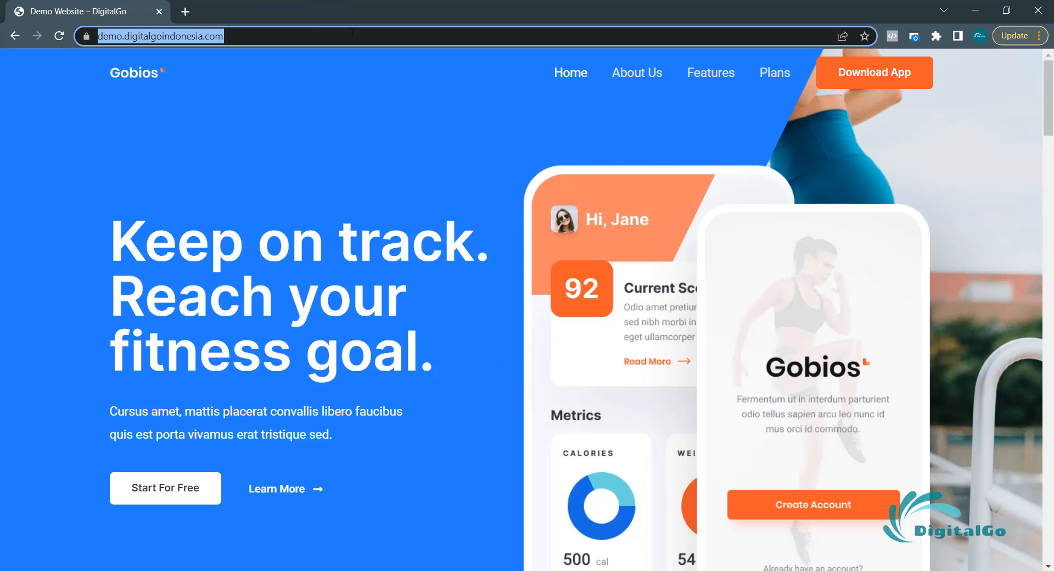
pyautogui.click(351, 34)
pyautogui.write('/wp-')
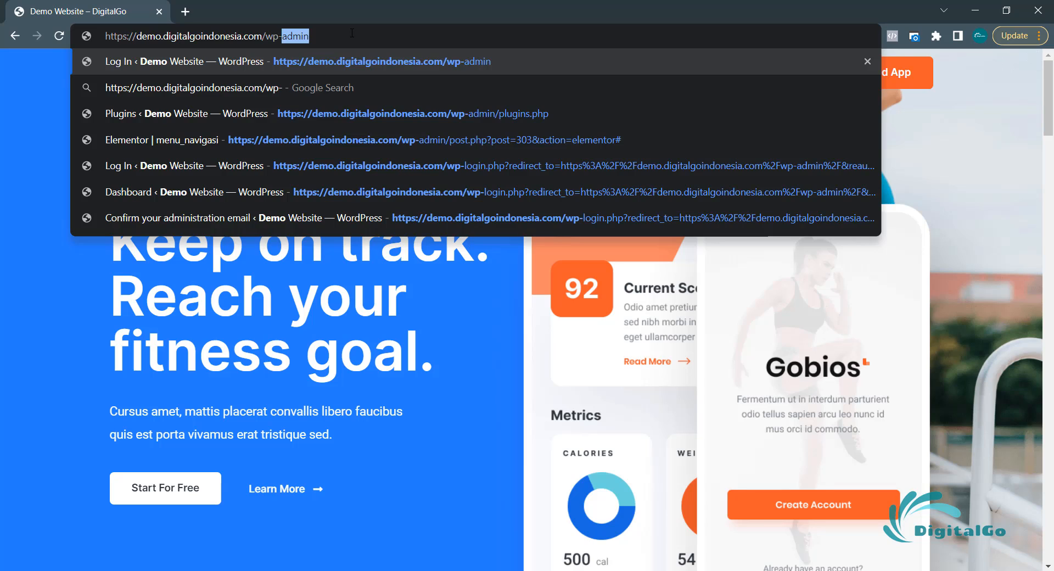
pyautogui.press('Return')
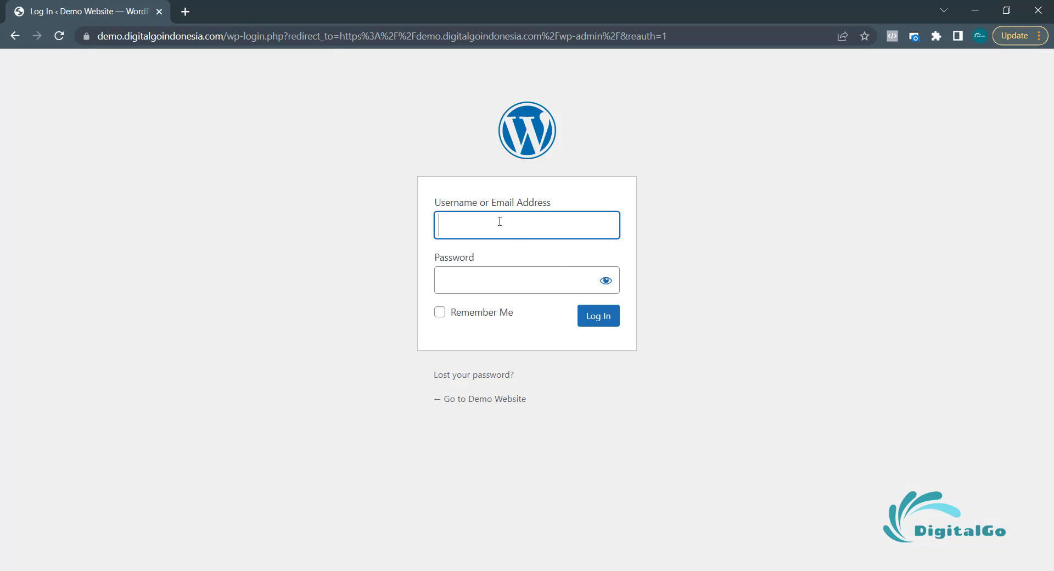
# - Log in to the WordPress dashboard with the username digitalgo and the account password
pyautogui.write('digitalgo')
pyautogui.press('Tab')
pyautogui.write('**')
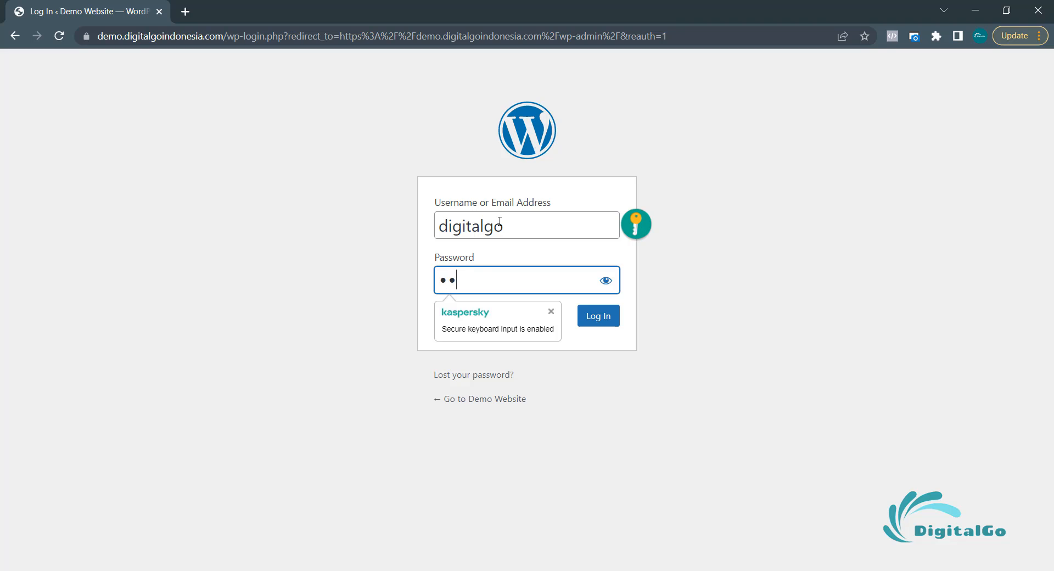
pyautogui.write('*********')
pyautogui.press('Return')
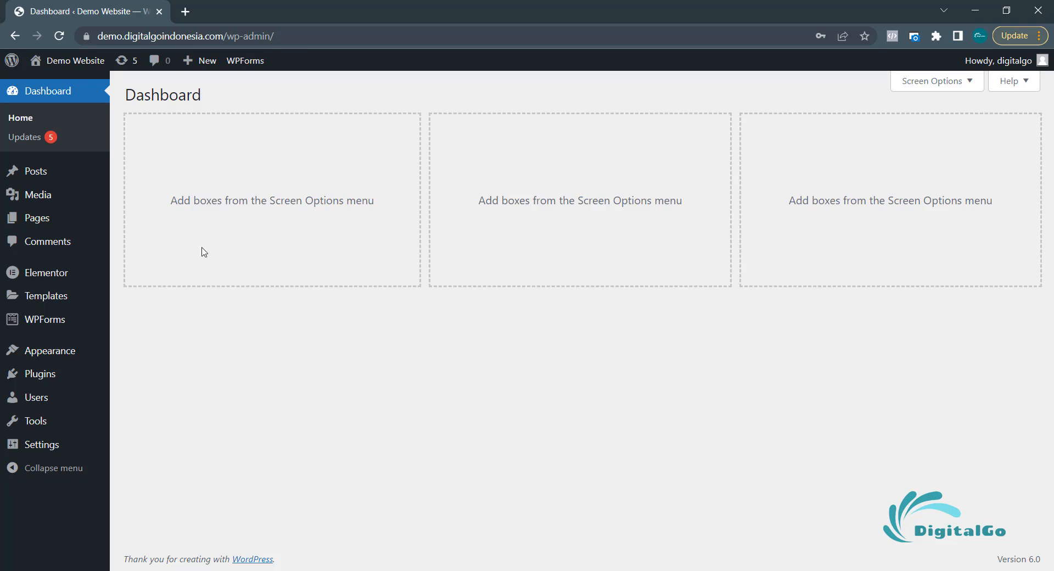
# - Search new plugins for "header and footer elementor", and install and activate Elementor Header & Footer Builder
pyautogui.moveTo(57, 376)
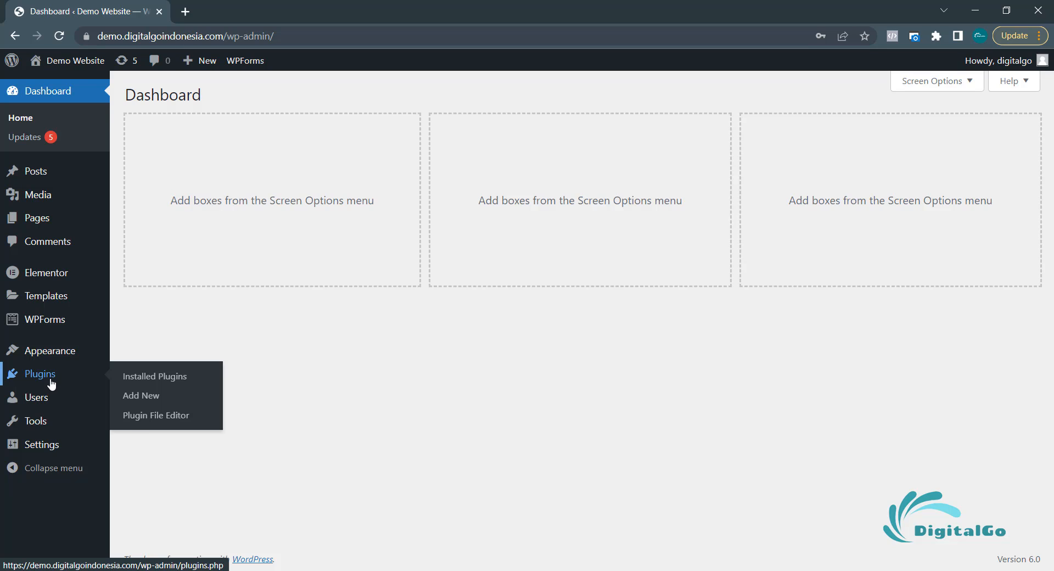
pyautogui.click(138, 397)
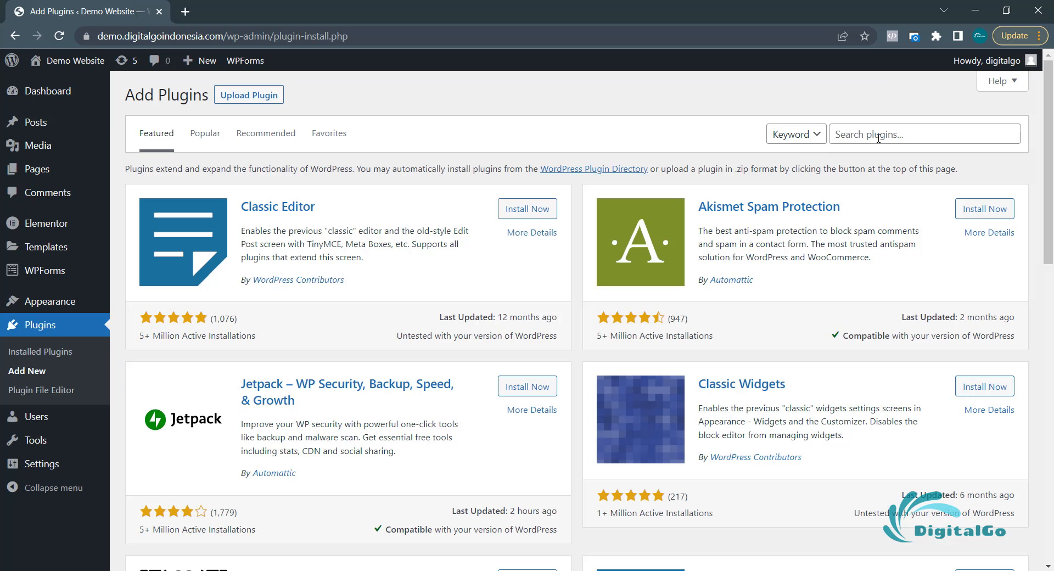
pyautogui.click(876, 134)
pyautogui.write('header and')
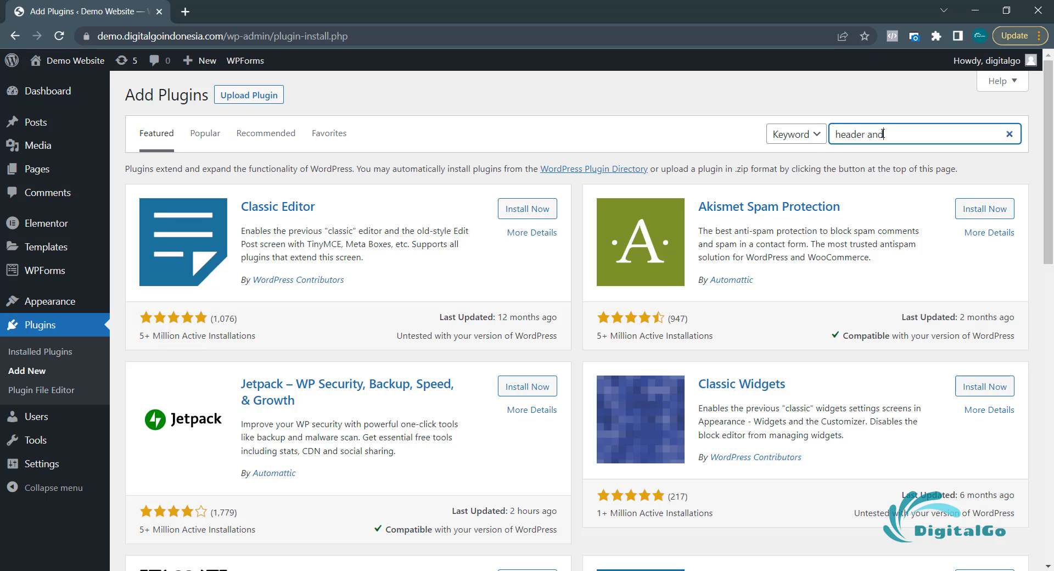
pyautogui.write(' footer elementor')
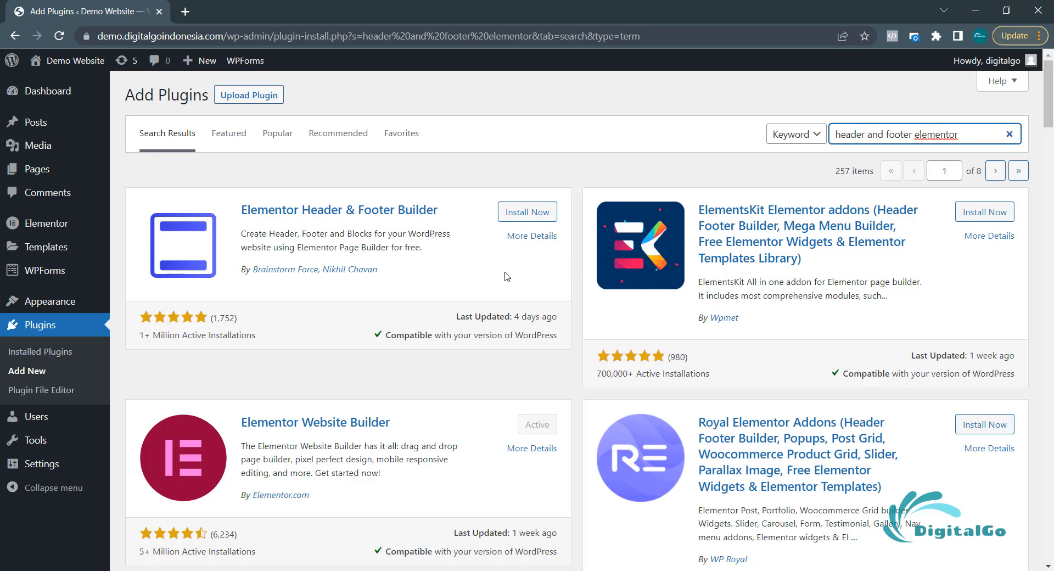
pyautogui.click(532, 214)
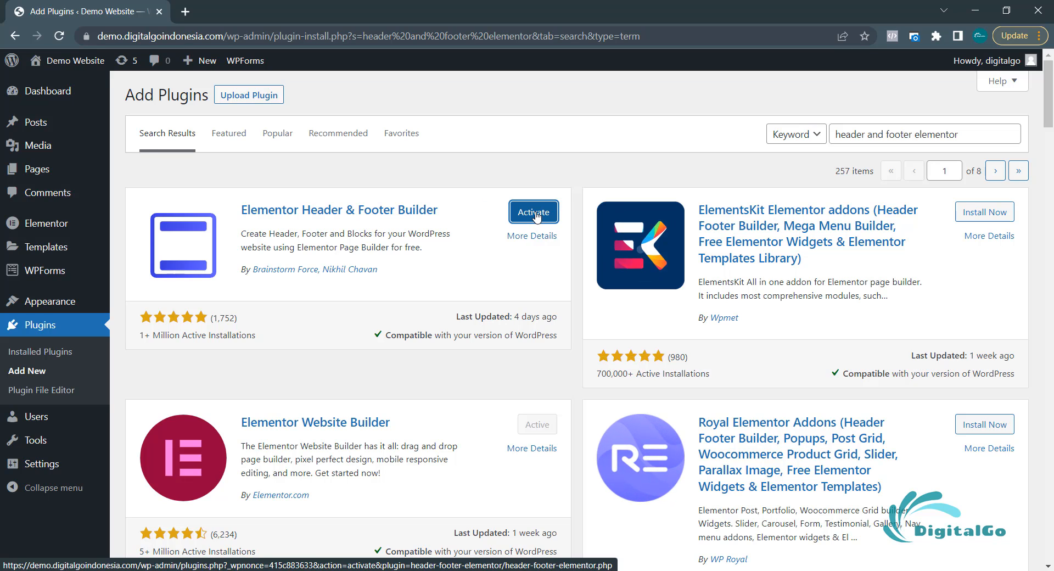
pyautogui.click(535, 213)
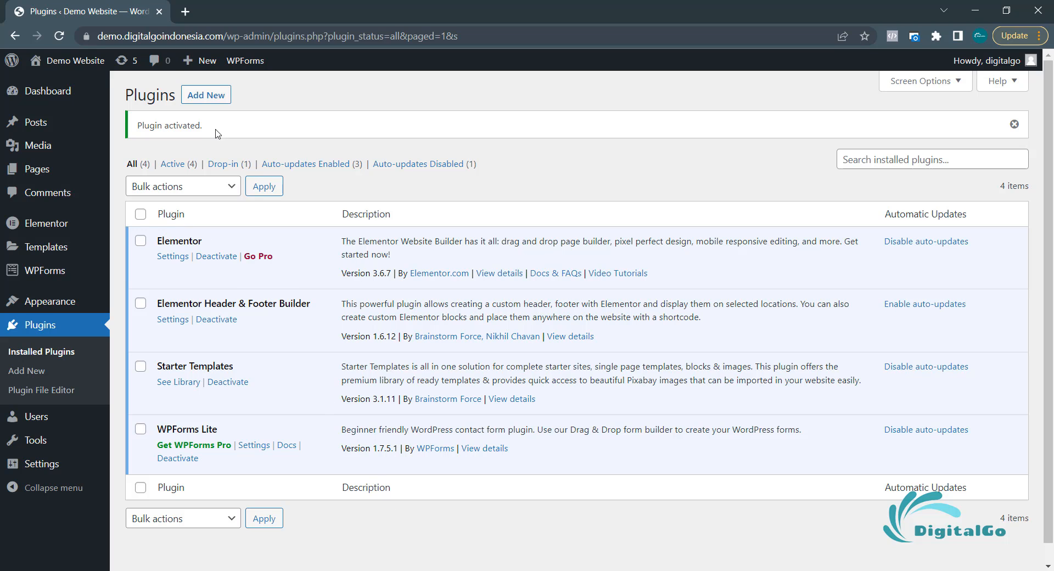
# - Search new plugins for "master addons for elementor", install and activate Master Addons for Elementor, and skip its update and tracking opt-in
pyautogui.click(214, 101)
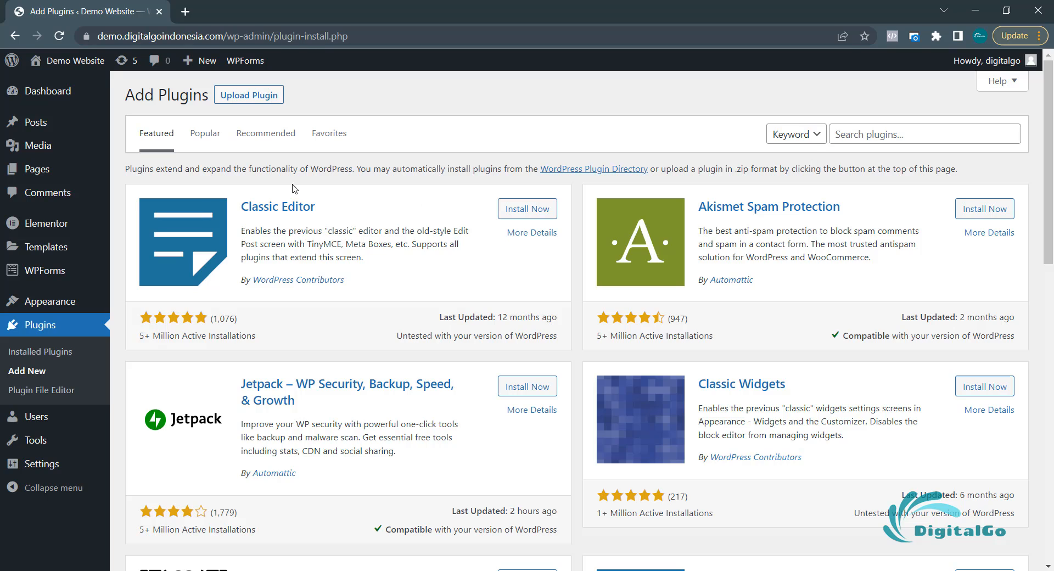
pyautogui.moveTo(54, 227)
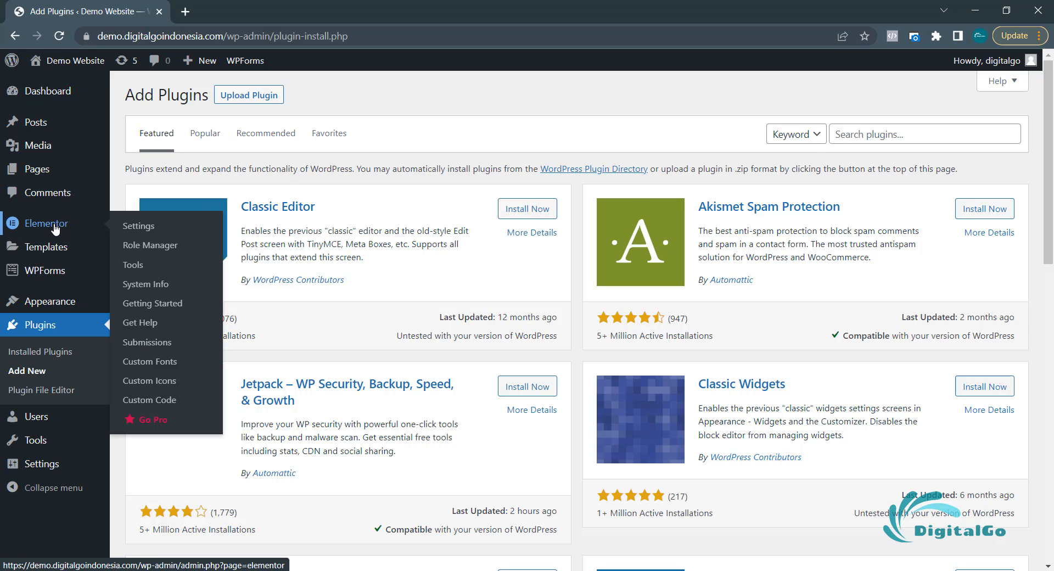
pyautogui.click(876, 134)
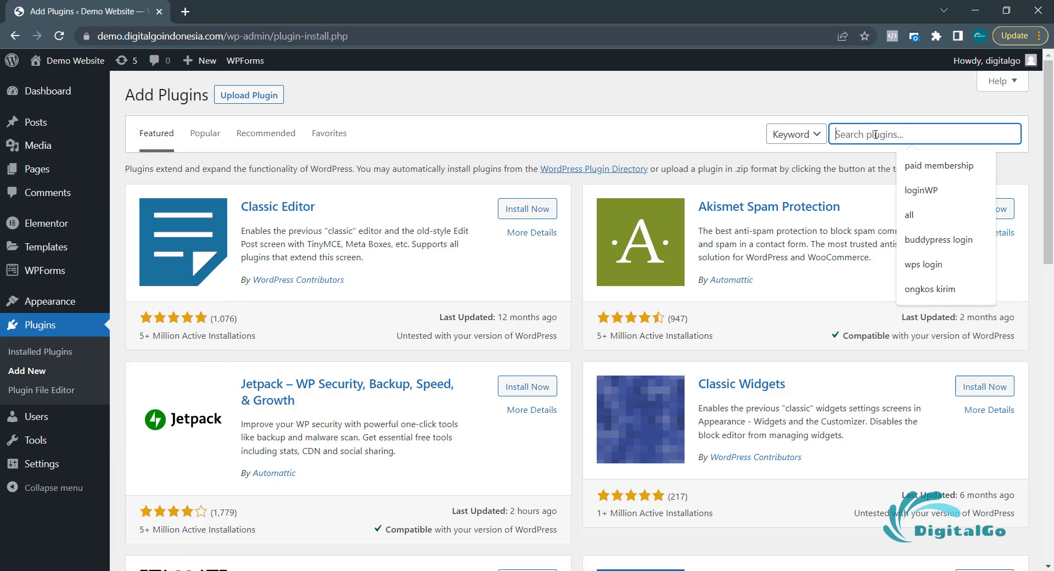
pyautogui.write('master addons for')
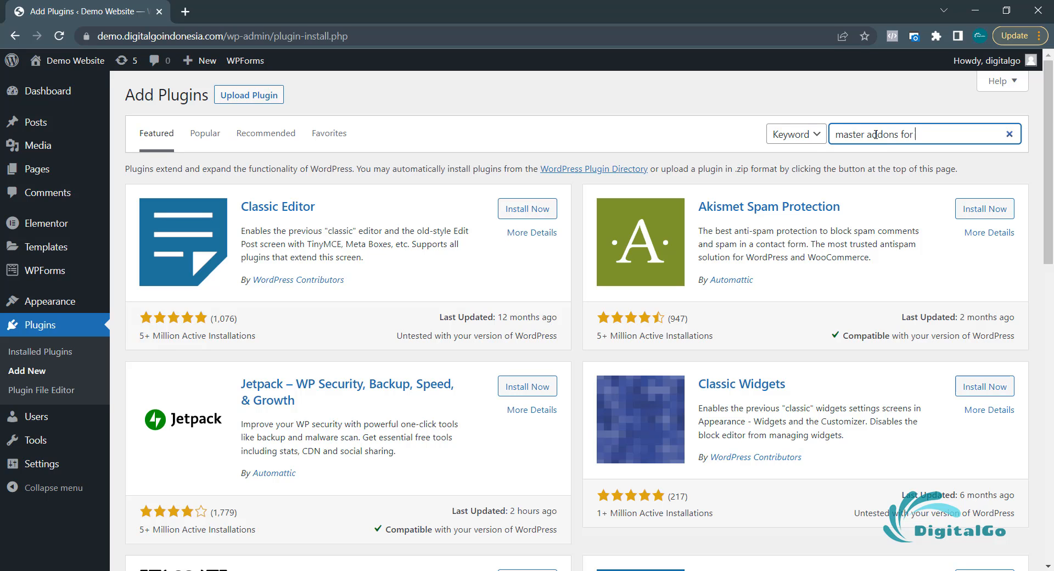
pyautogui.write(' elementor')
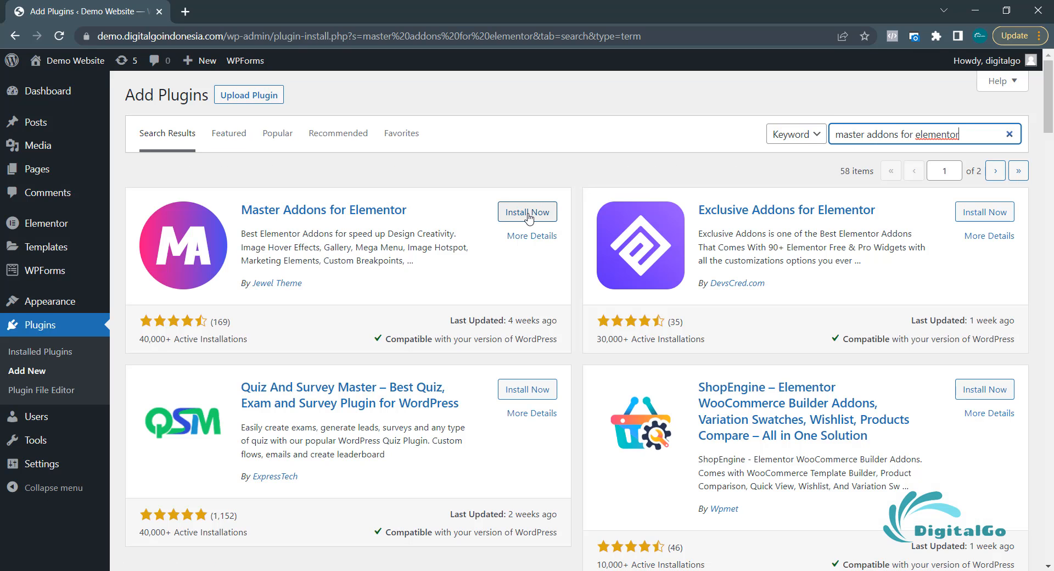
pyautogui.click(528, 214)
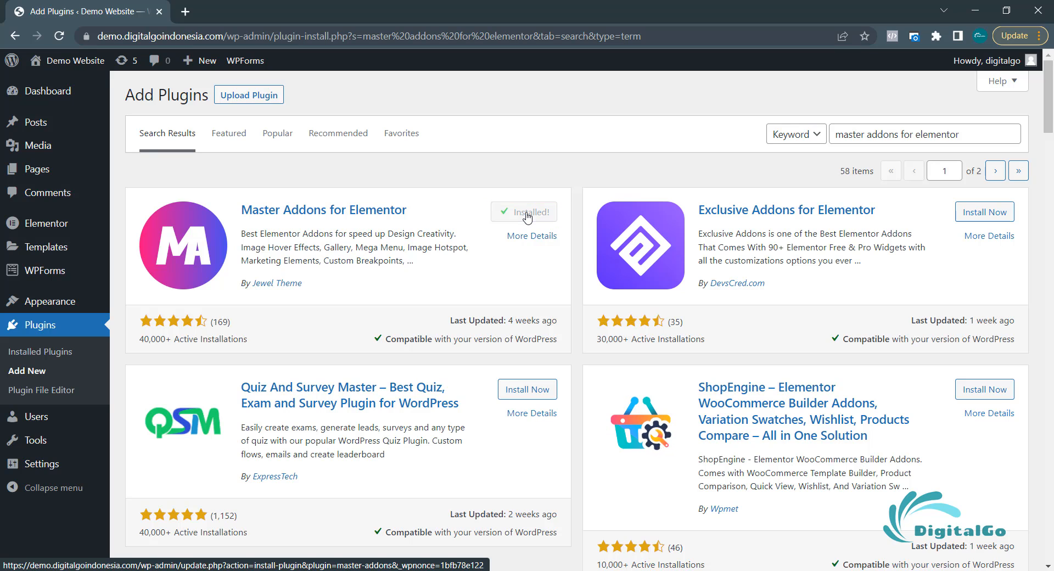
pyautogui.click(527, 213)
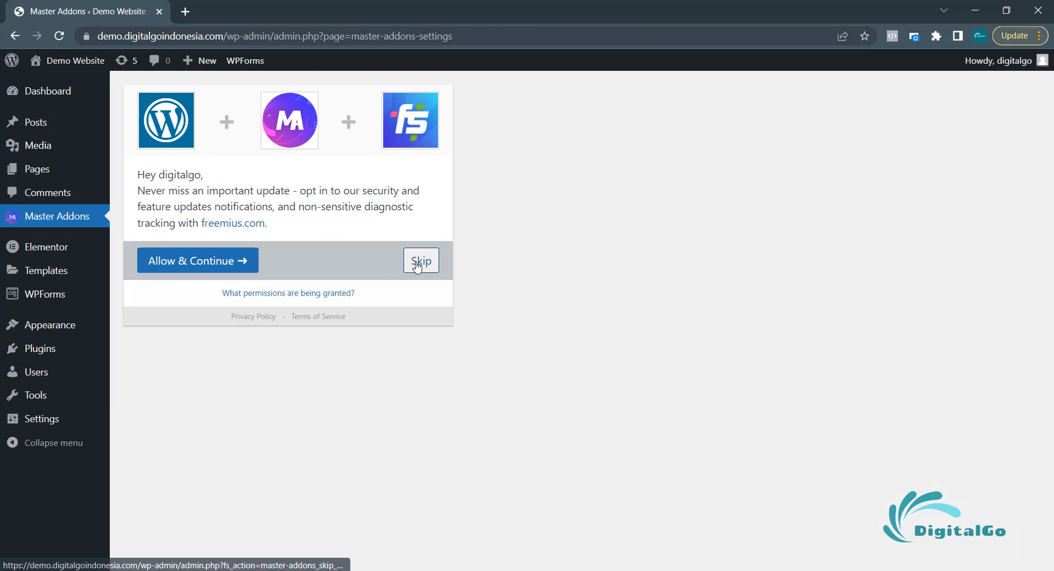
pyautogui.click(421, 264)
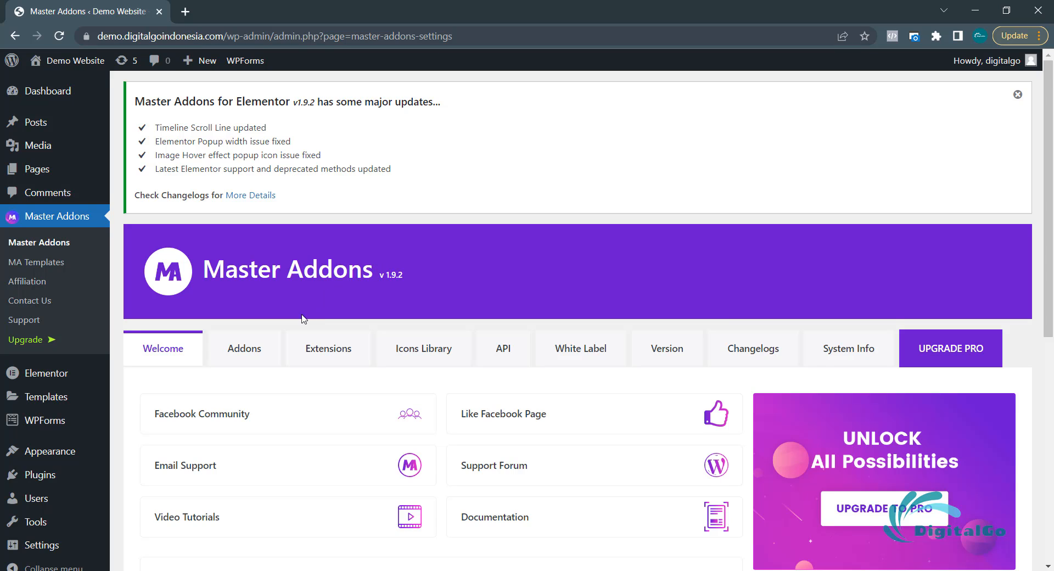
# - Permanently delete the existing menu_navigasi template from Elementor Header & Footer Builder, and dismiss the page's notices
pyautogui.scroll(-1, 321, 294)
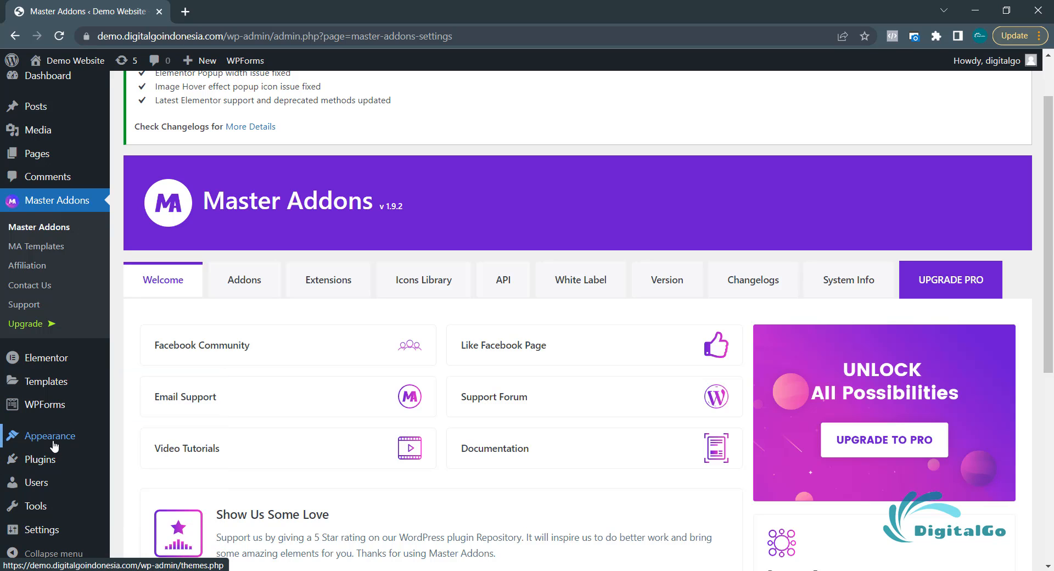
pyautogui.moveTo(69, 439)
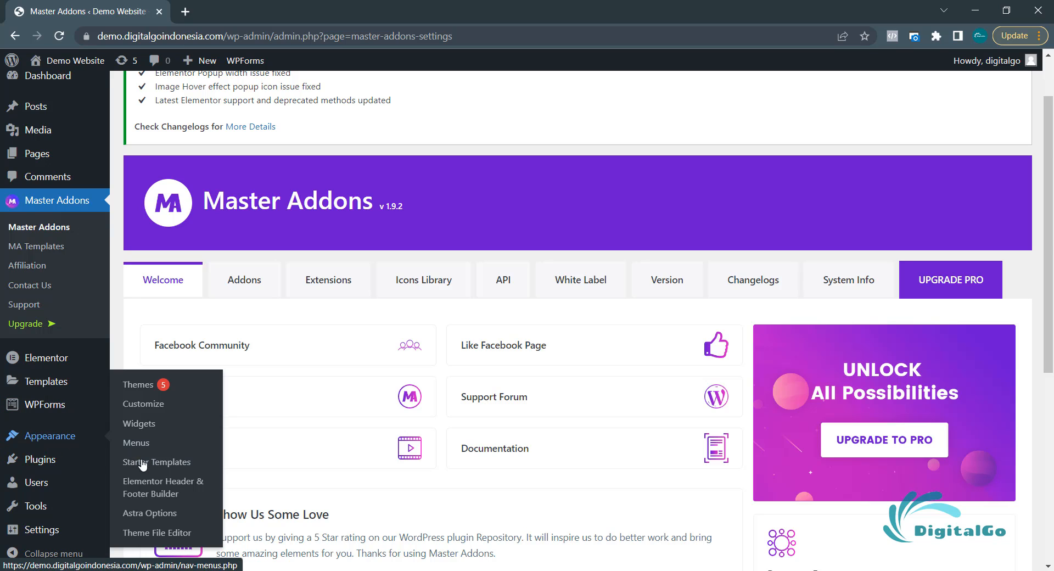
pyautogui.click(154, 487)
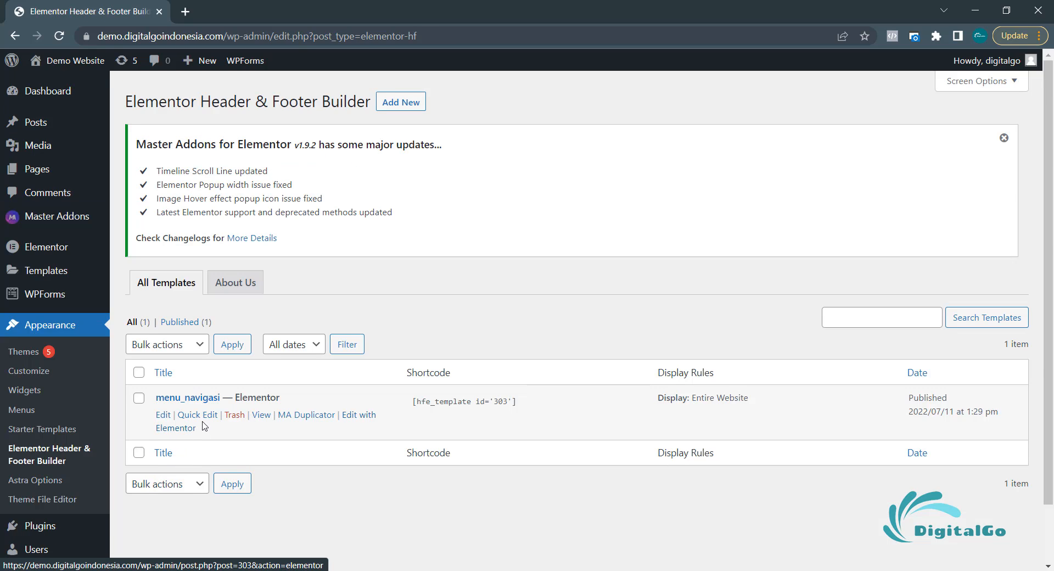
pyautogui.click(236, 417)
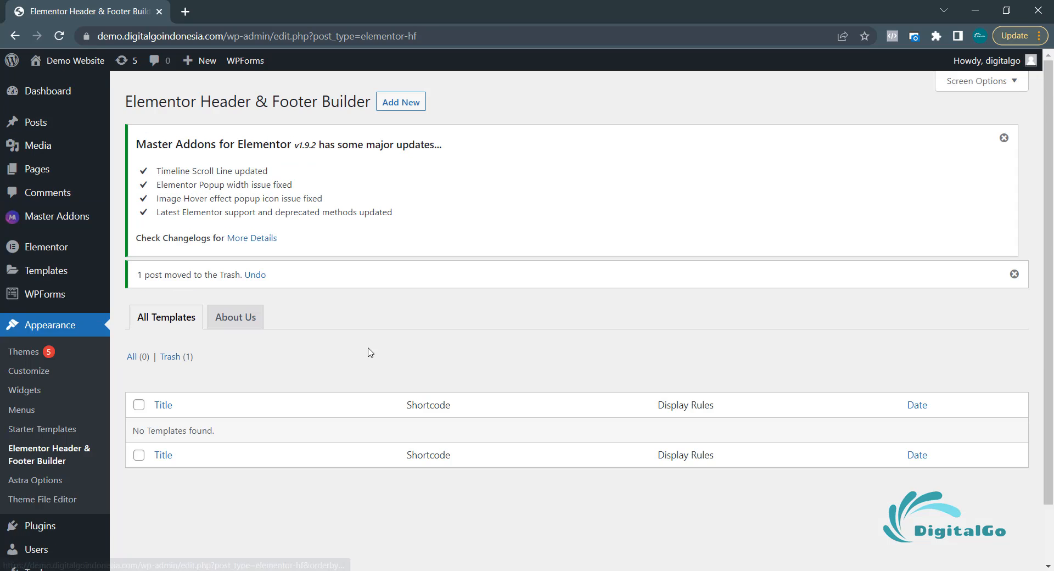
pyautogui.click(181, 357)
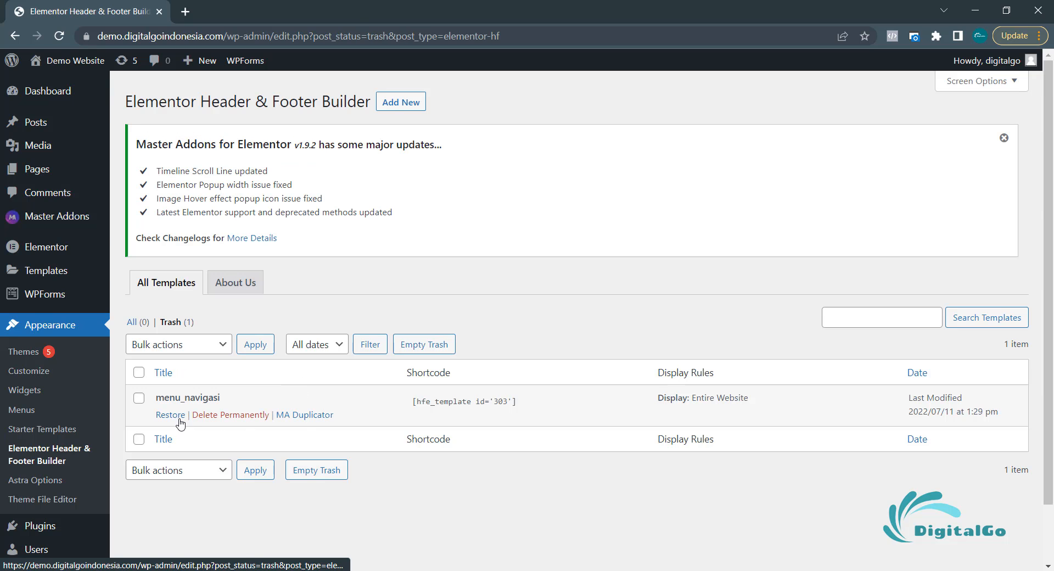
pyautogui.click(218, 415)
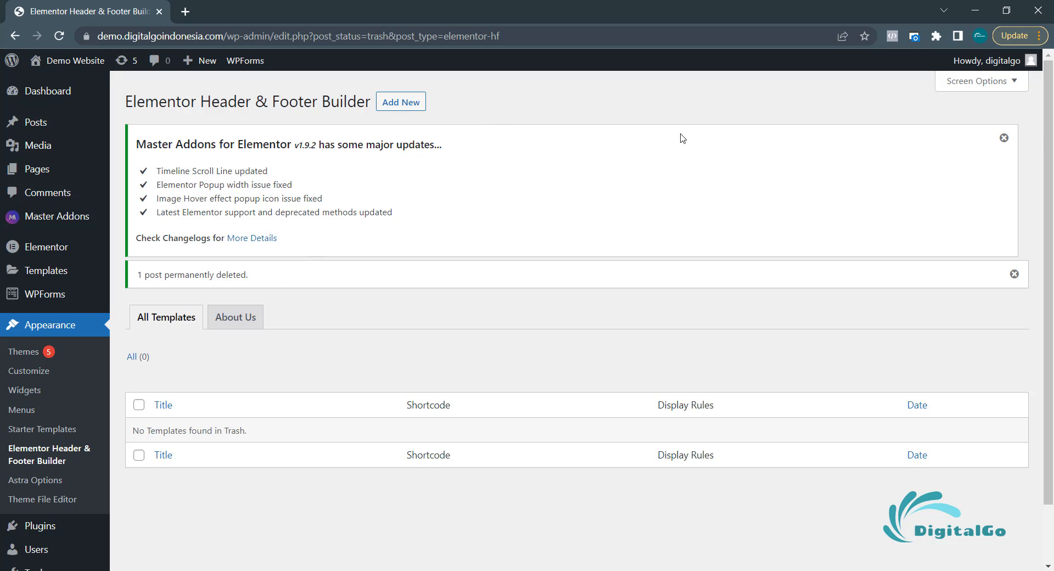
pyautogui.click(1003, 144)
pyautogui.click(1013, 131)
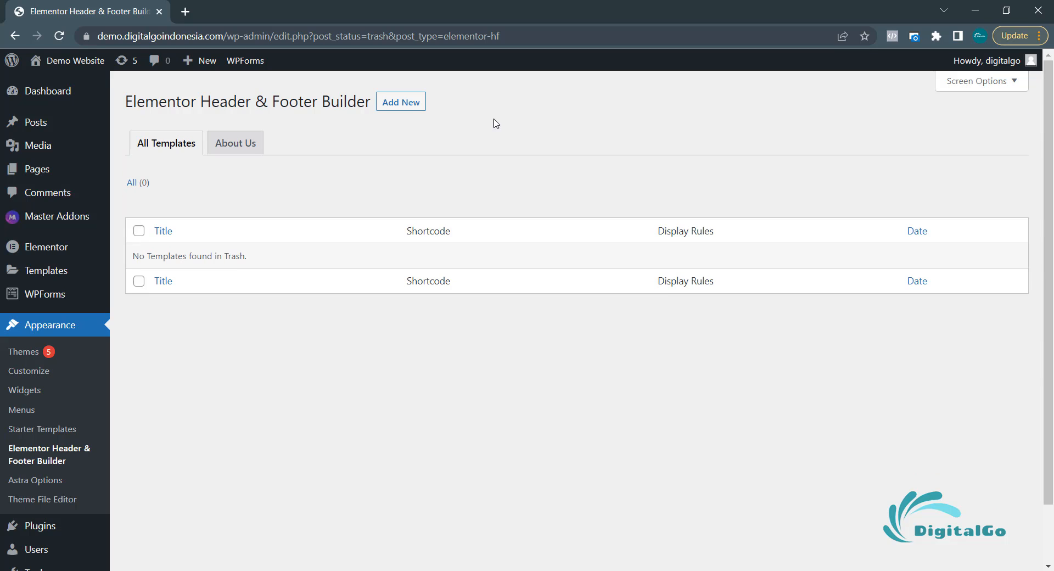
# - Add a new header or footer template titled "menu-navigasi" and set its template type to Header
pyautogui.click(412, 103)
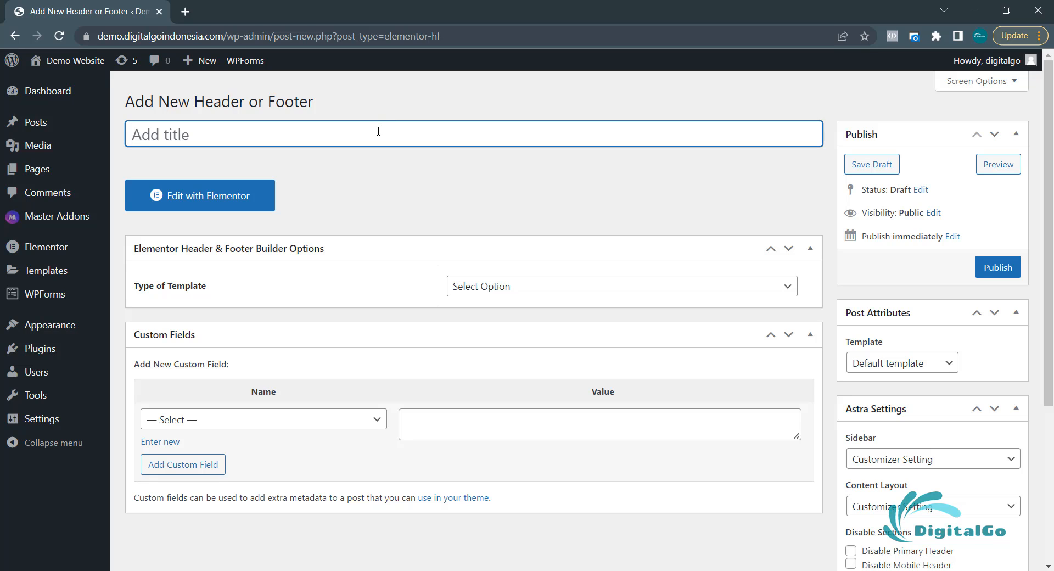
pyautogui.write('menu-na')
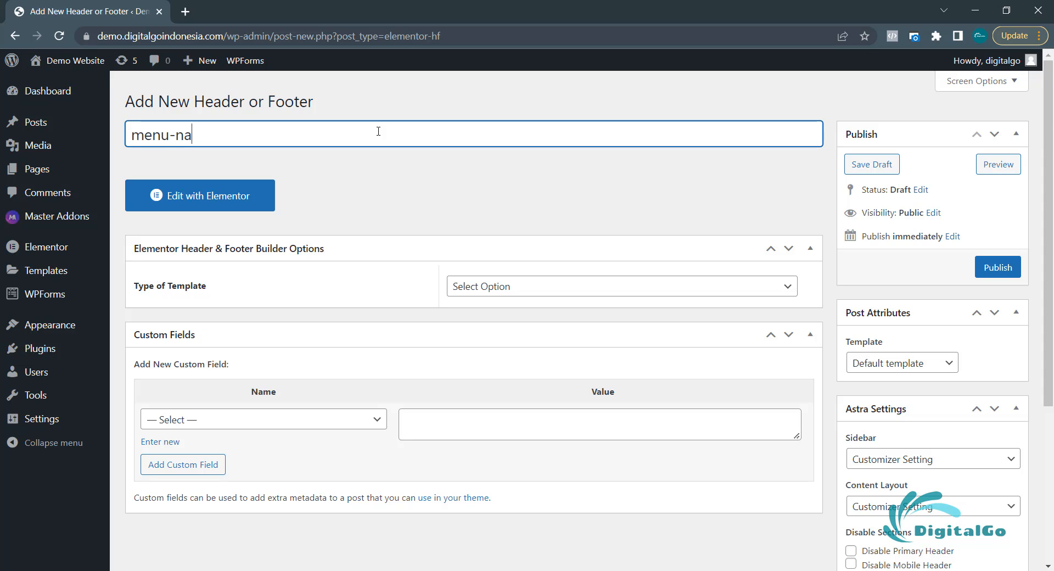
pyautogui.write('vigasi')
pyautogui.click(475, 286)
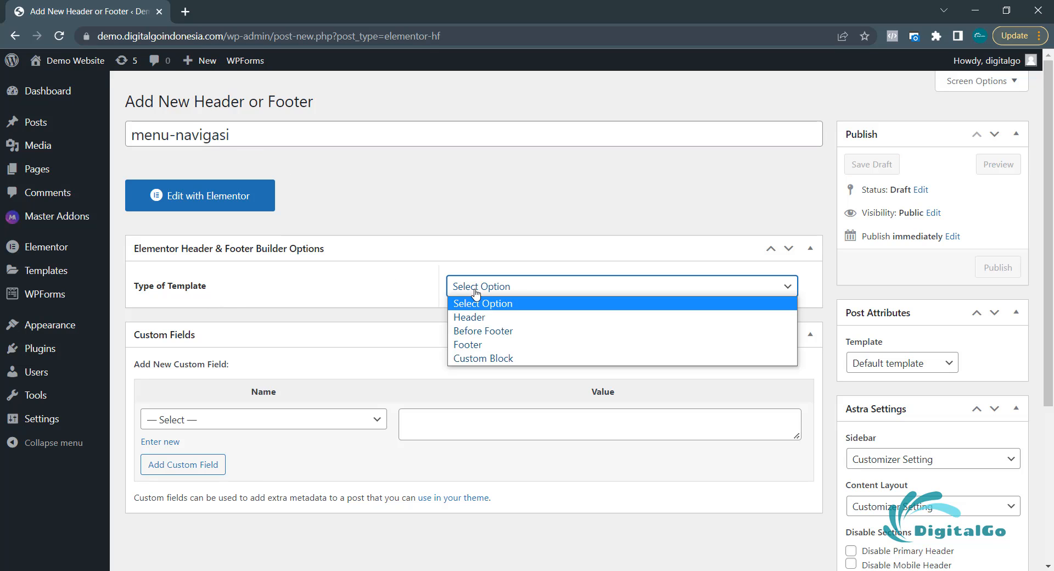
pyautogui.click(475, 318)
pyautogui.click(488, 291)
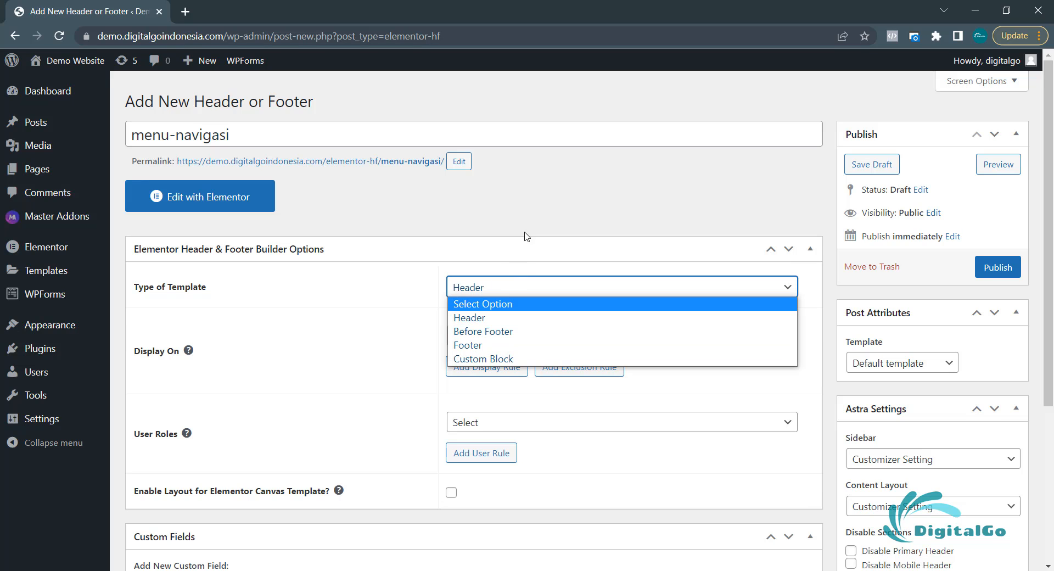
pyautogui.click(472, 317)
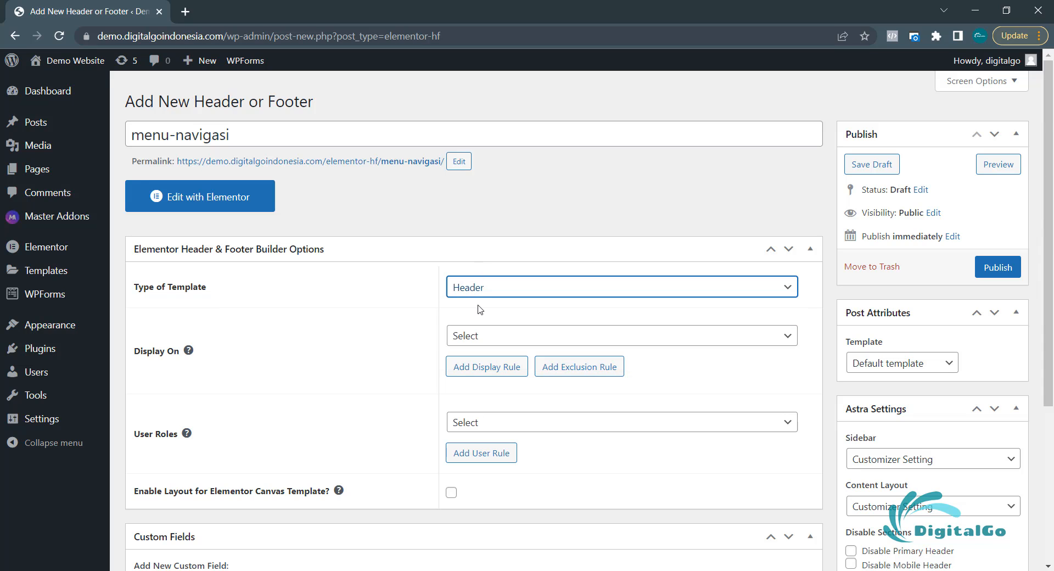
# - Set the header template to display on the Entire Website
pyautogui.click(479, 336)
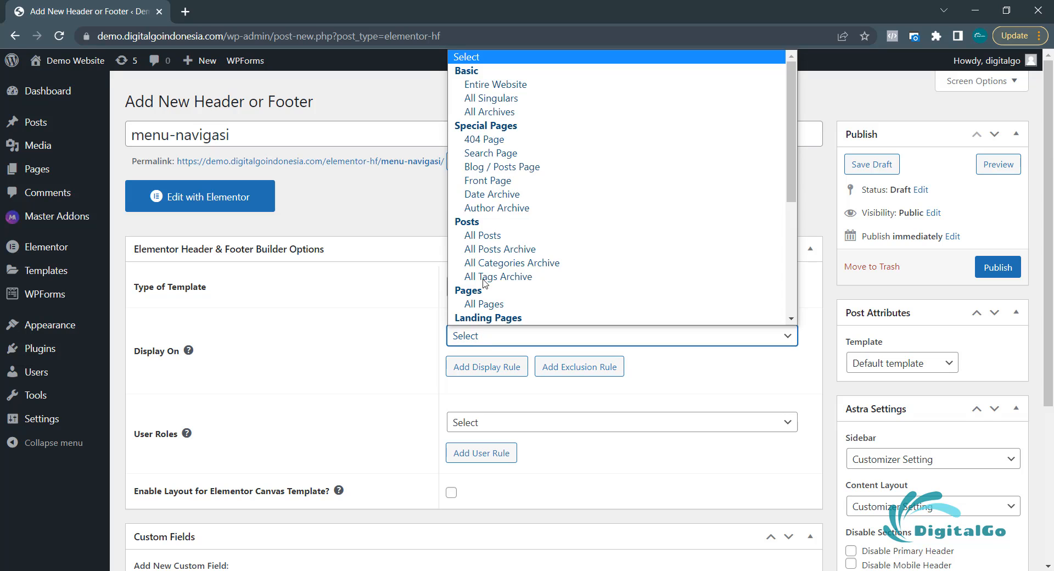
pyautogui.click(552, 86)
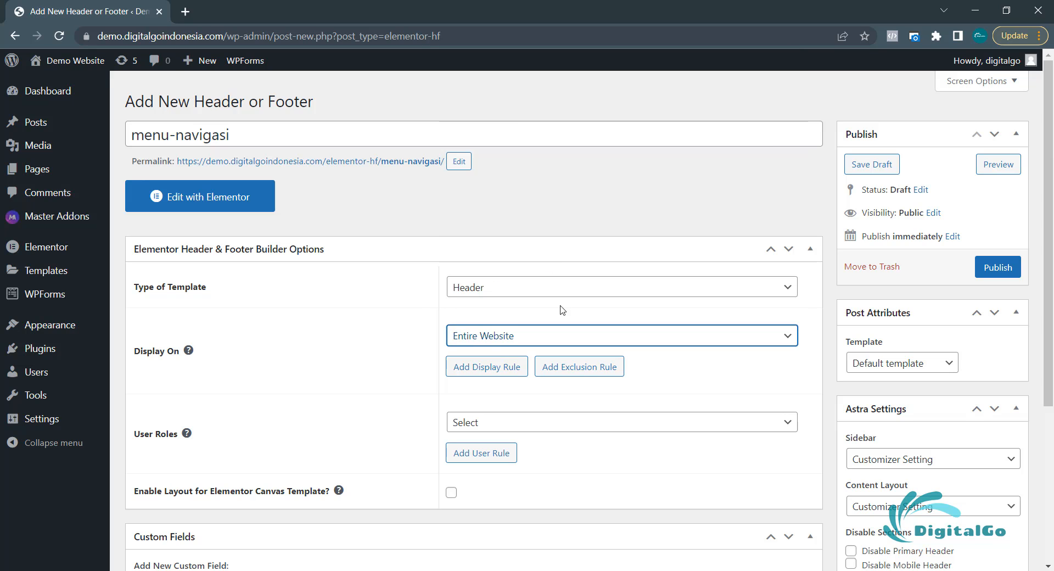
pyautogui.click(485, 335)
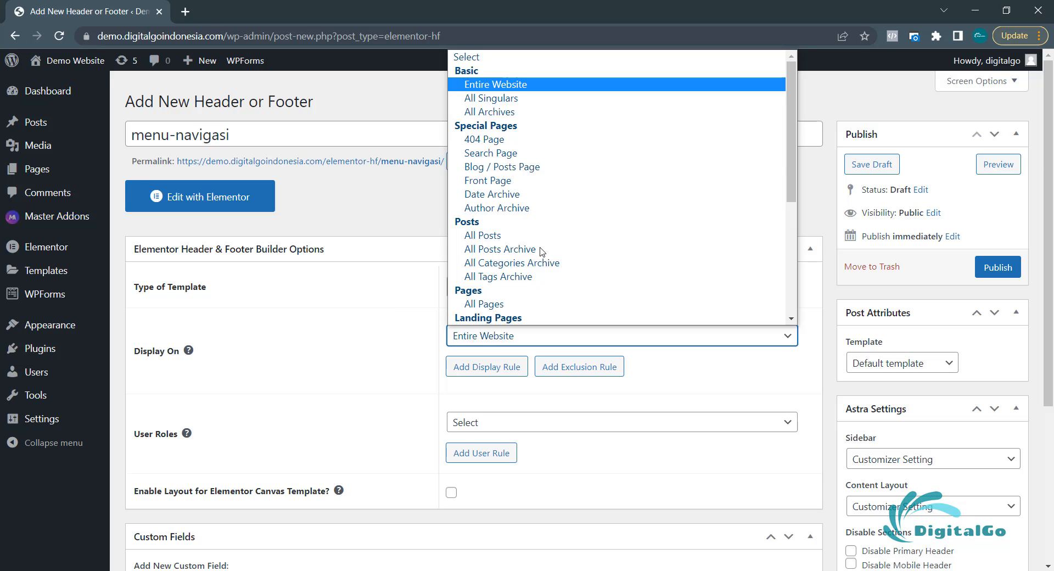
pyautogui.scroll(-5, 497, 209)
pyautogui.click(498, 318)
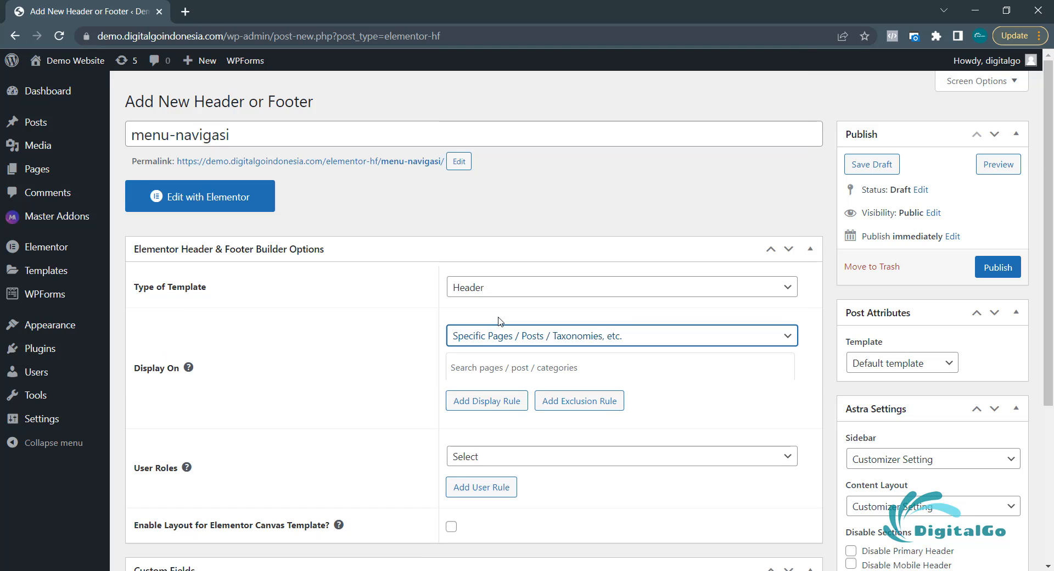
pyautogui.click(489, 368)
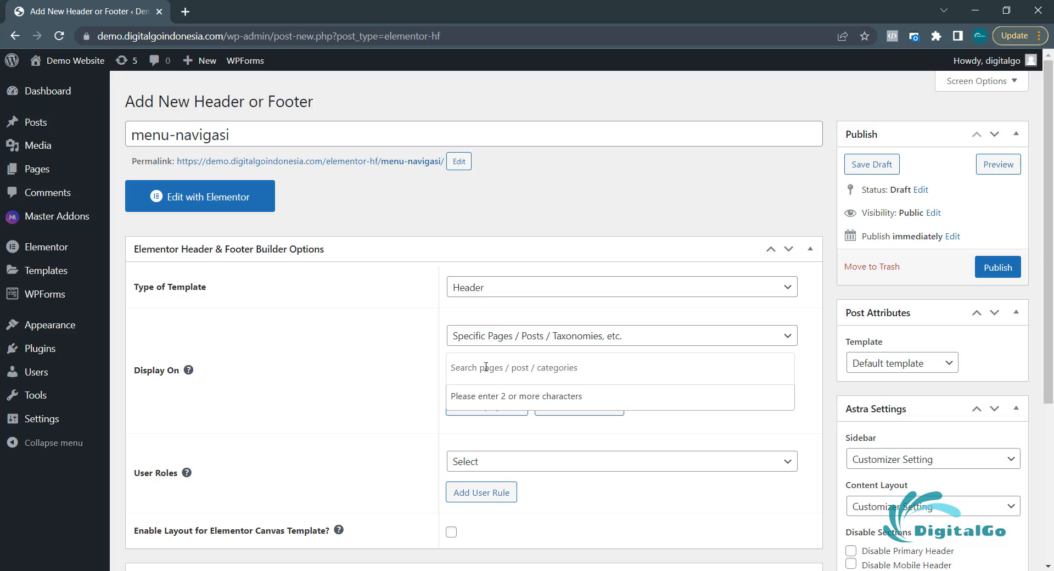
pyautogui.write('h')
pyautogui.press('BackSpace')
pyautogui.click(496, 336)
pyautogui.scroll(5, 541, 107)
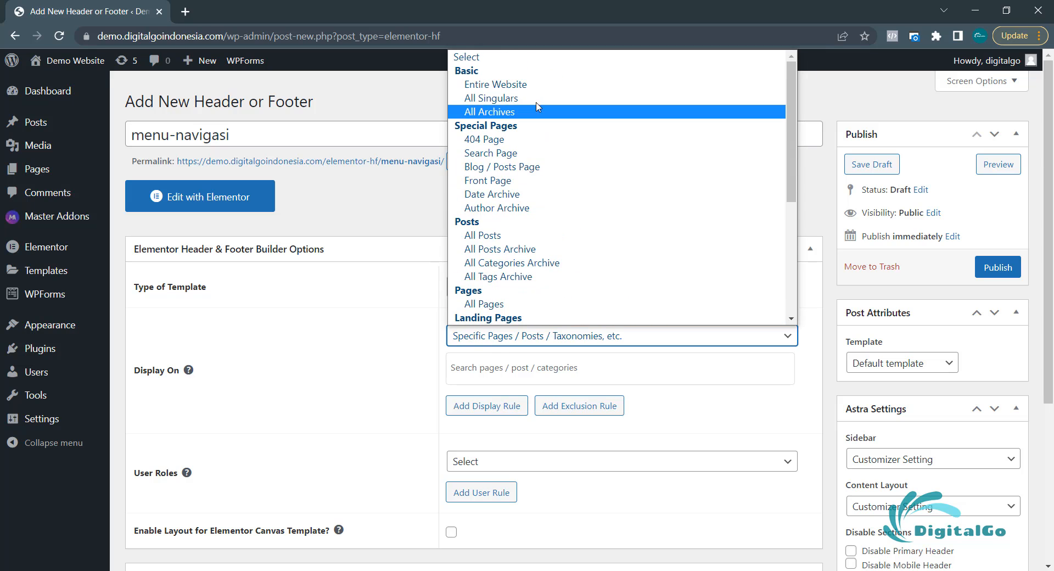
pyautogui.click(536, 85)
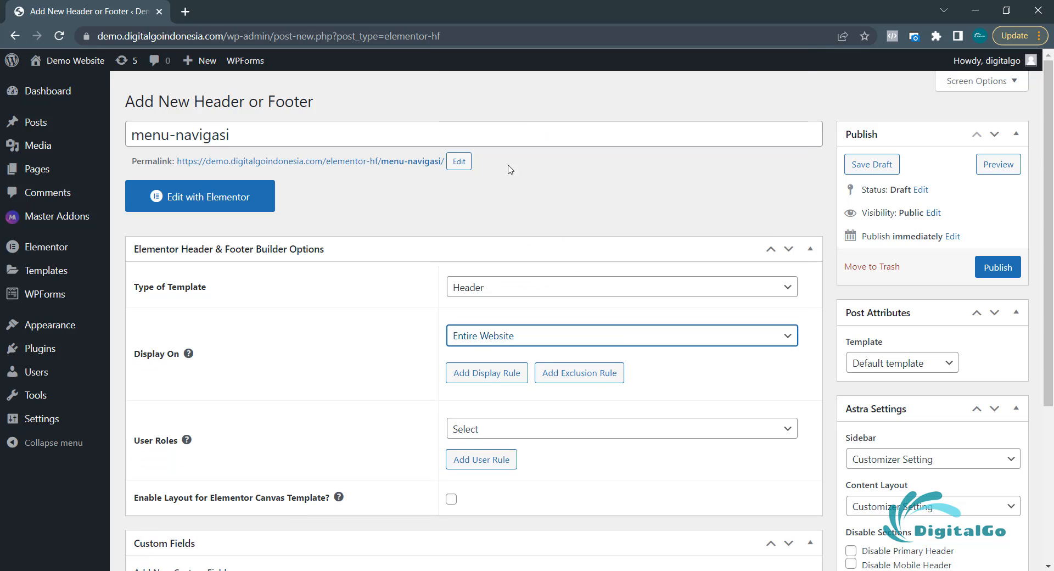
pyautogui.click(466, 206)
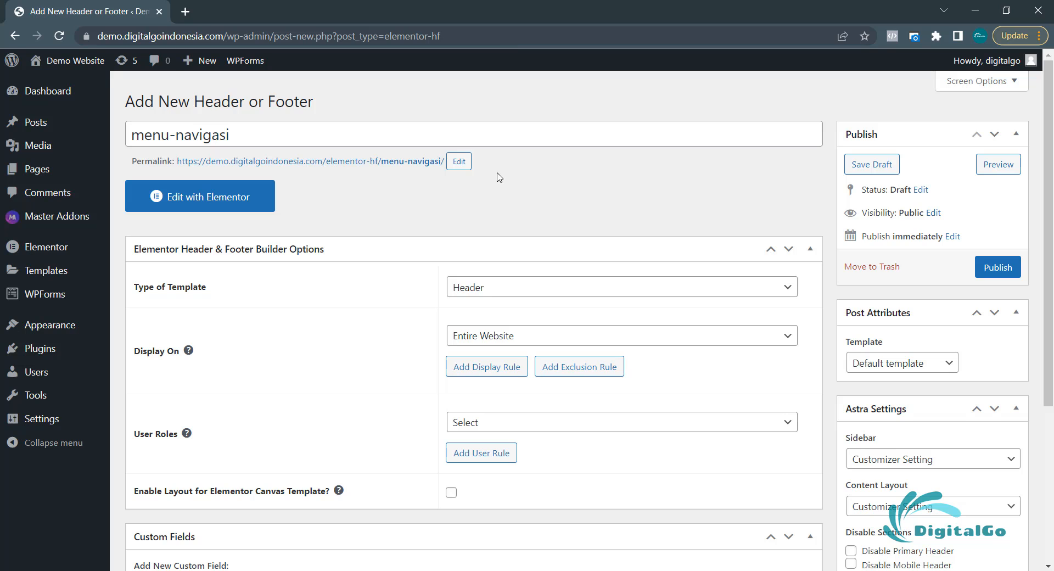
# - Enable the layout for the Elementor Canvas template and set the post's template attribute to Elementor Canvas
pyautogui.scroll(-1, 489, 231)
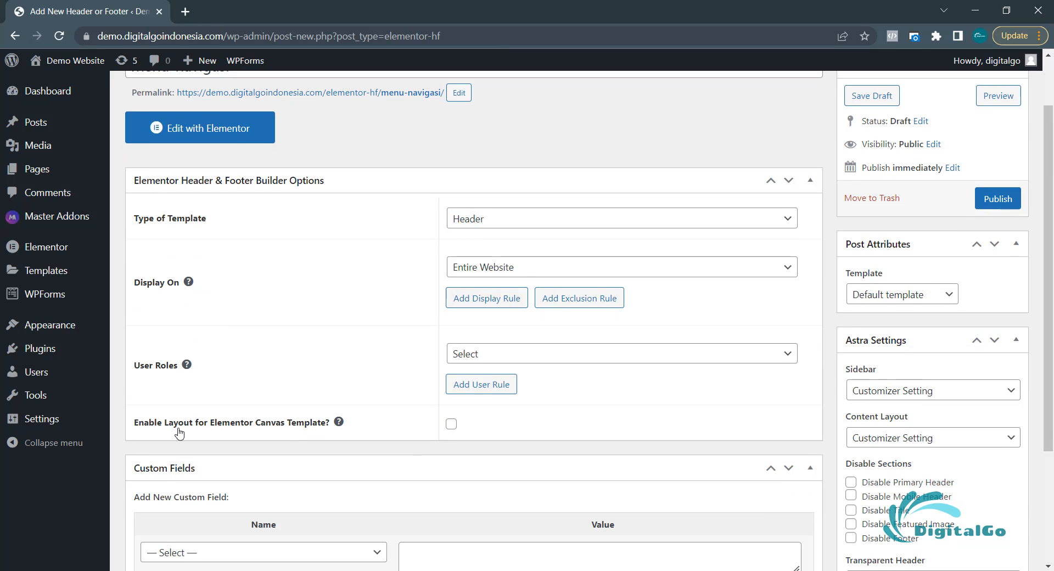
pyautogui.click(451, 426)
pyautogui.click(863, 301)
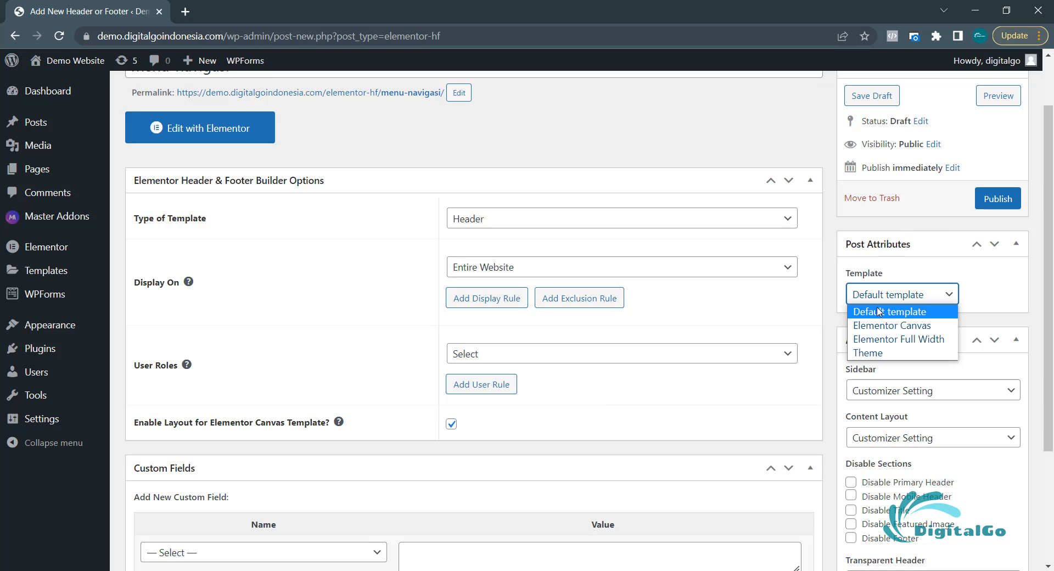
pyautogui.click(885, 326)
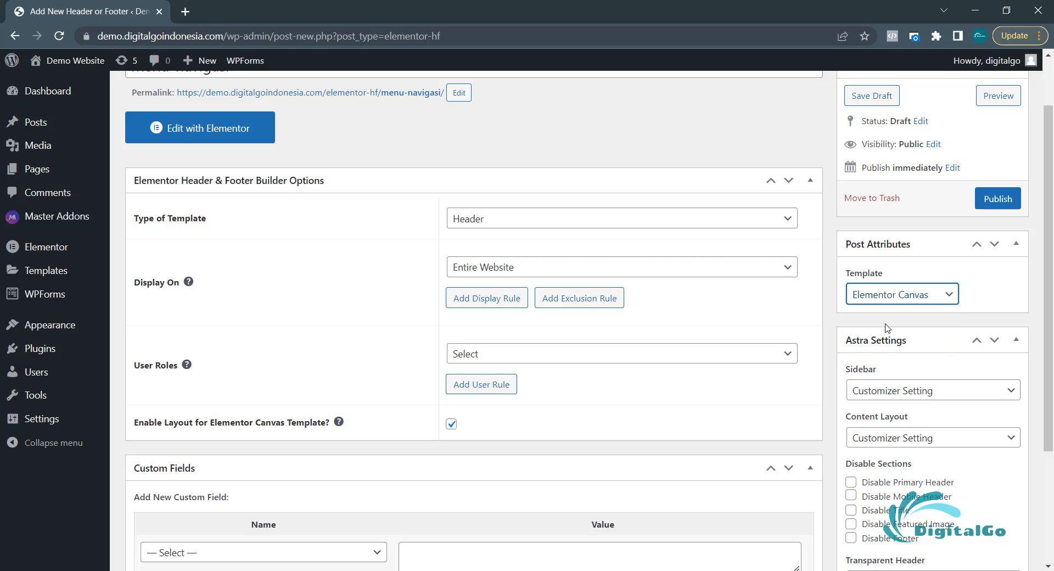
pyautogui.scroll(2, 515, 192)
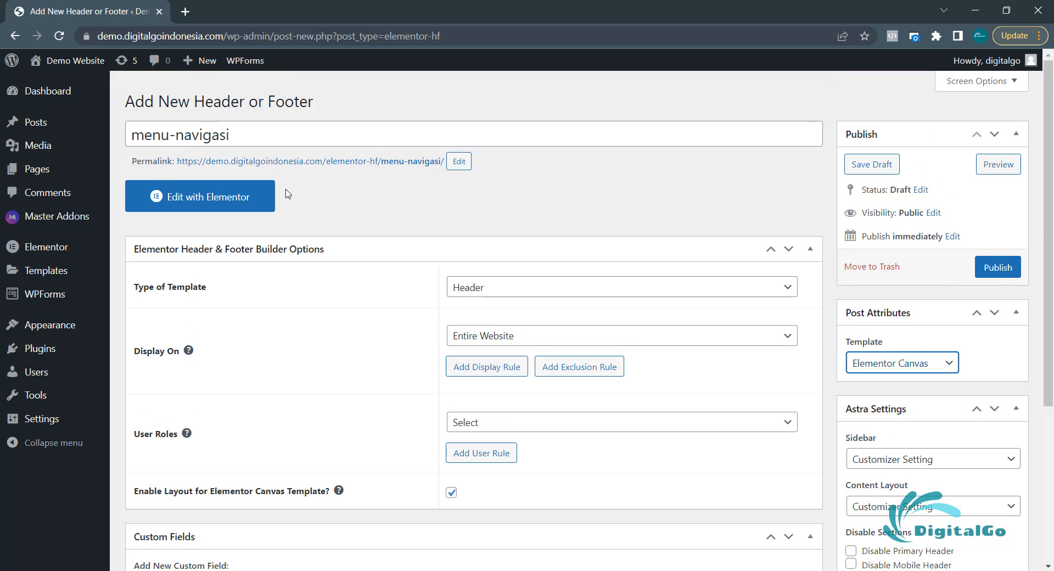
# - Publish the menu-navigasi template and open it for editing with Elementor
pyautogui.moveTo(247, 137); pyautogui.dragTo(192, 136)
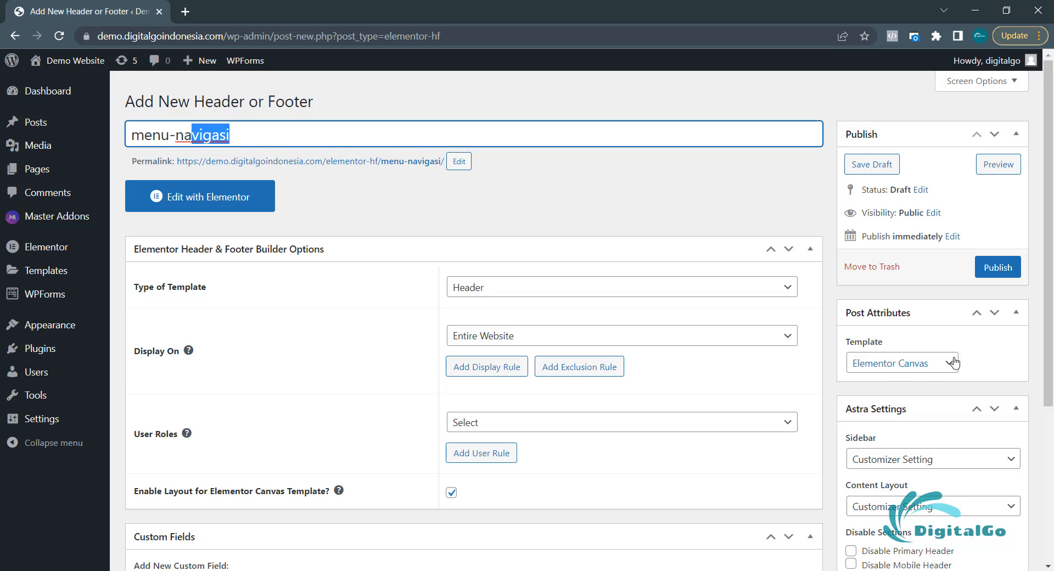
pyautogui.click(998, 268)
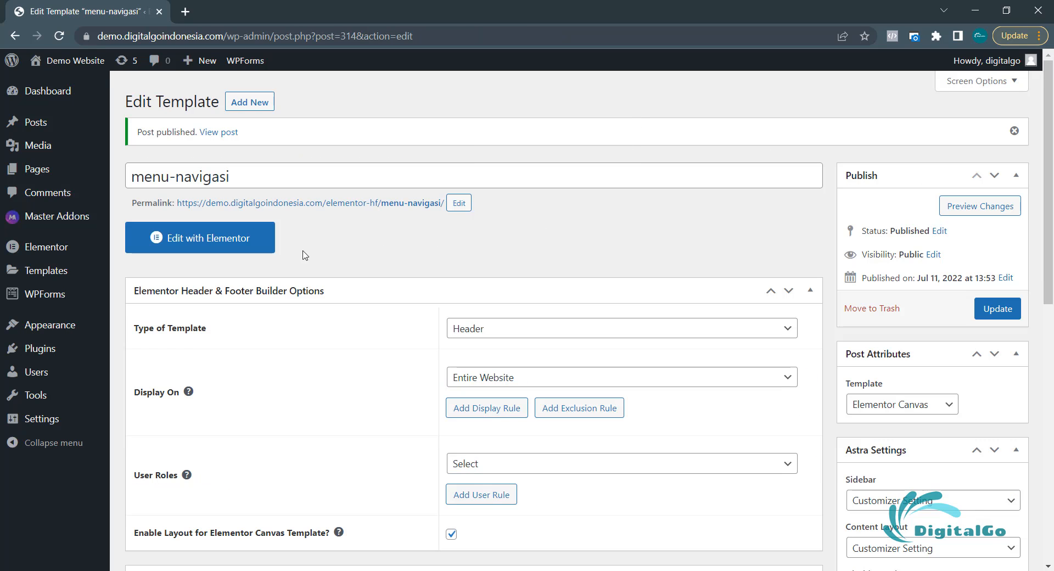
pyautogui.click(201, 242)
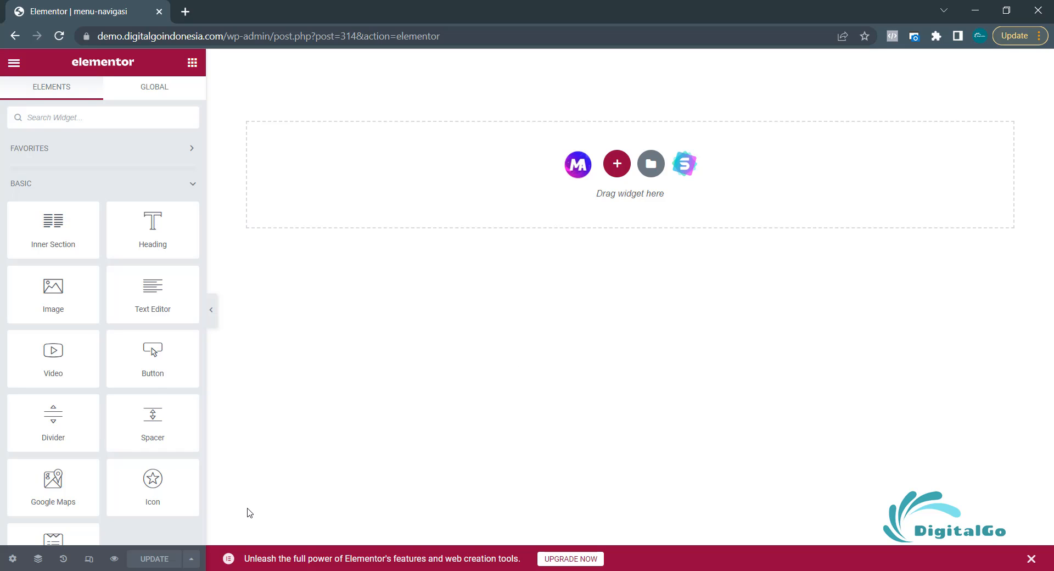
# - Switch the responsive preview to mobile and add a single-column section to the canvas
pyautogui.click(89, 559)
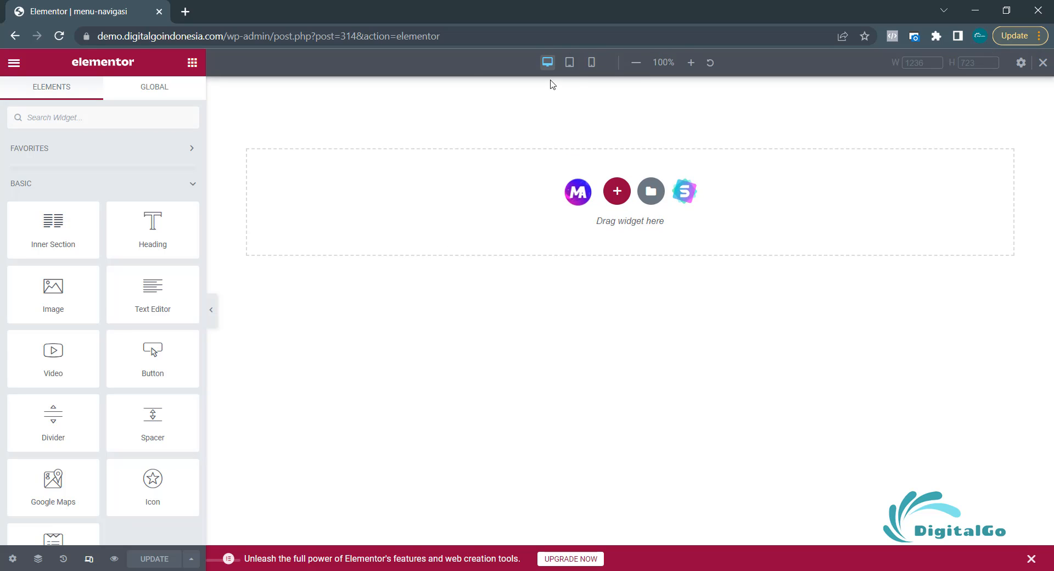
pyautogui.click(577, 62)
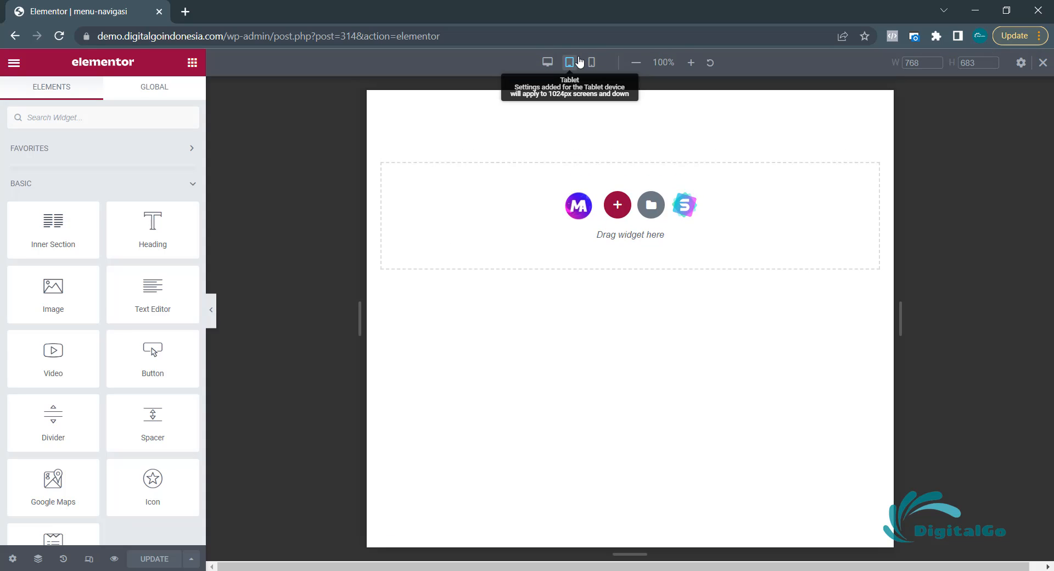
pyautogui.click(588, 64)
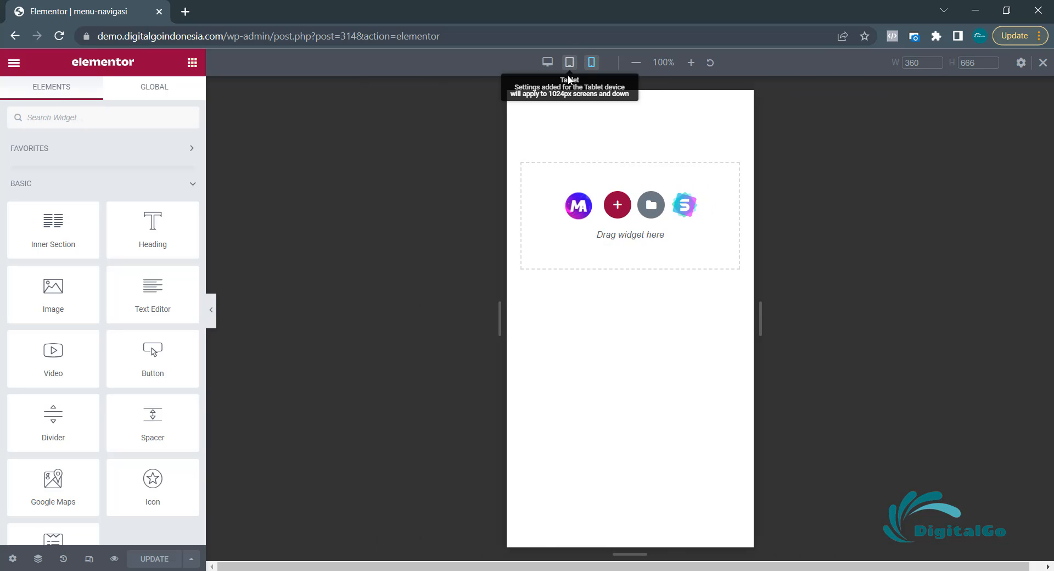
pyautogui.click(617, 206)
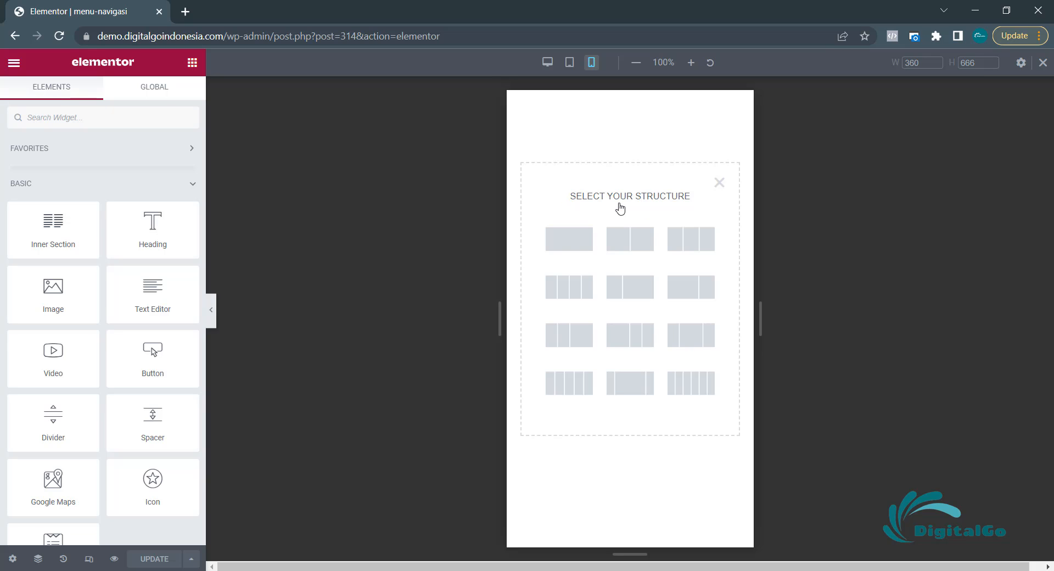
pyautogui.click(561, 241)
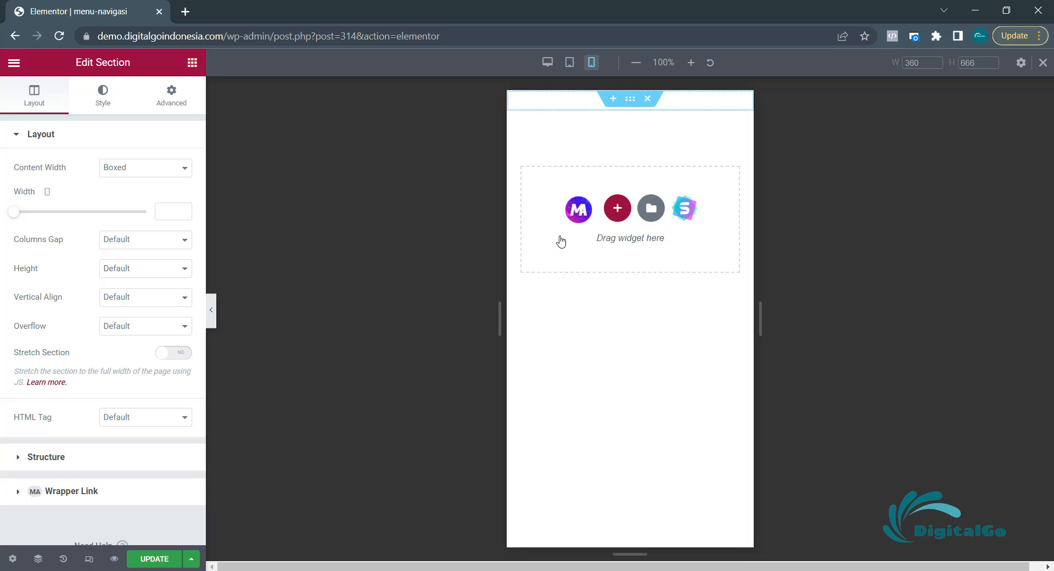
# - Search the widgets for "icon" and place an Icon widget in the new section
pyautogui.click(690, 104)
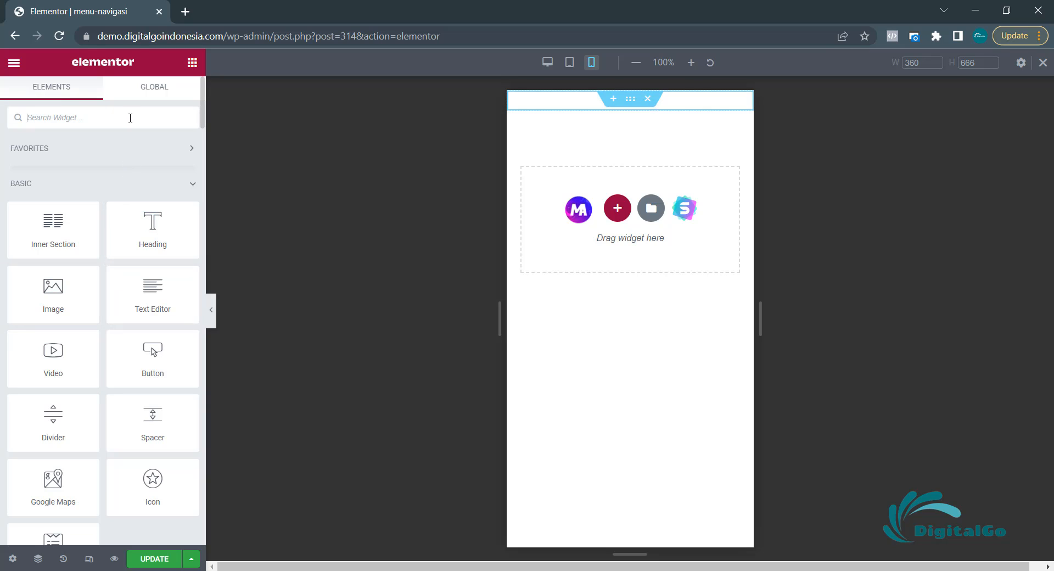
pyautogui.write('icon')
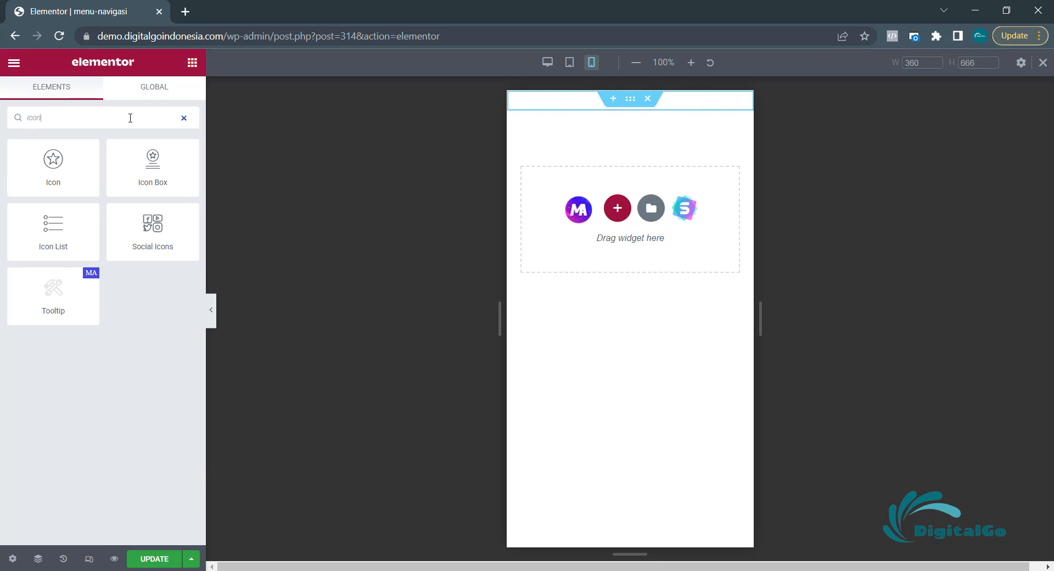
pyautogui.moveTo(89, 181); pyautogui.dragTo(600, 114)
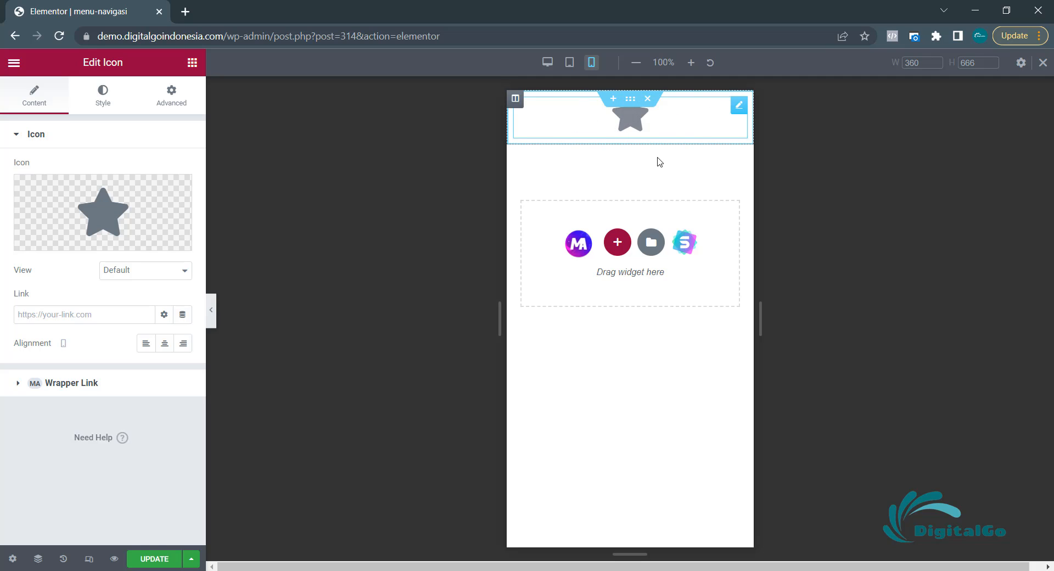
# - Set the mobile width of the column holding the icon to 25%
pyautogui.click(515, 99)
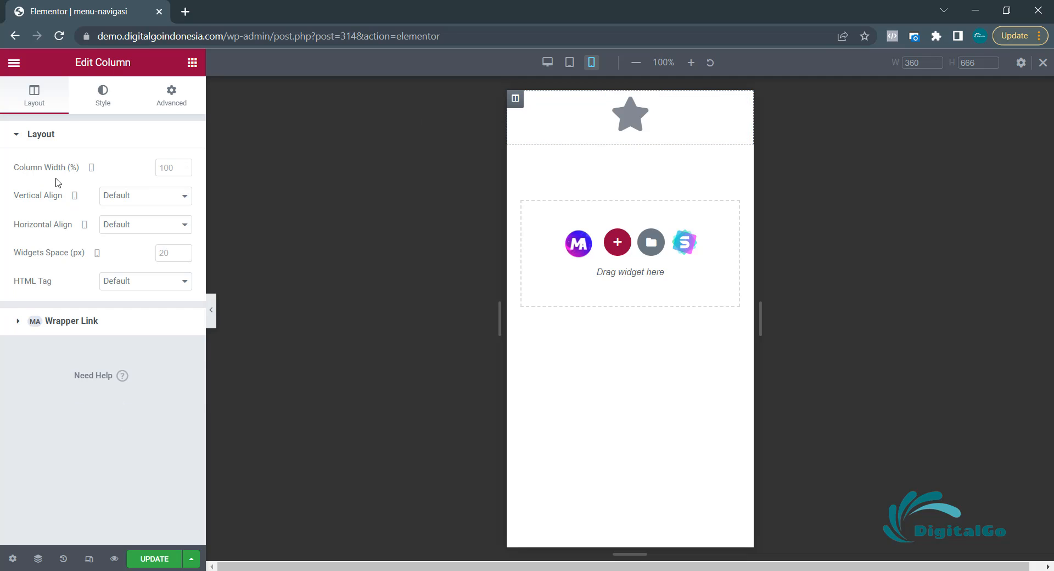
pyautogui.click(167, 166)
pyautogui.write('25')
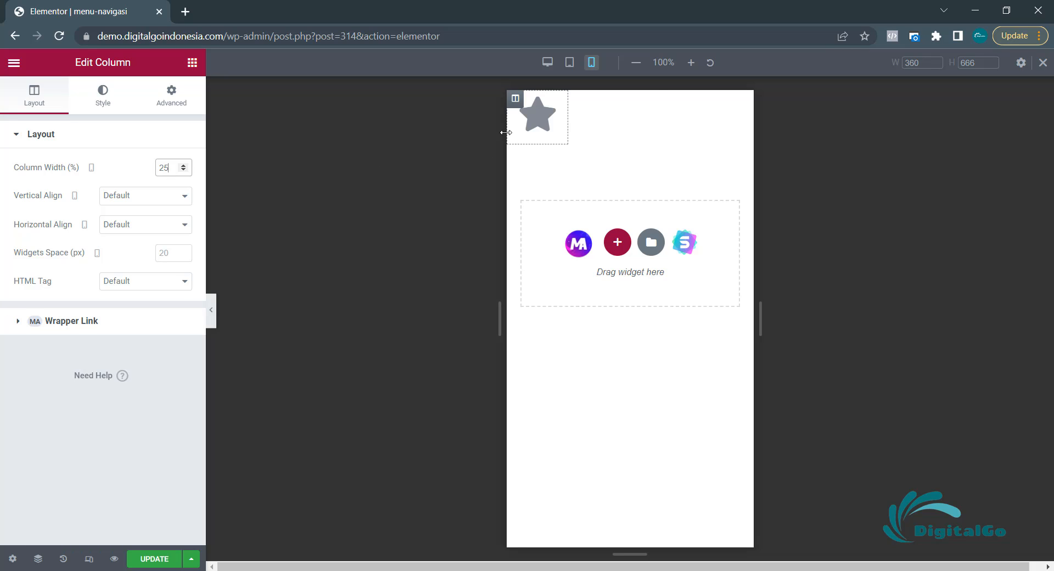
# - Duplicate the icon column three times so that the section holds four equal icon columns in one row
pyautogui.rightClick(516, 100)
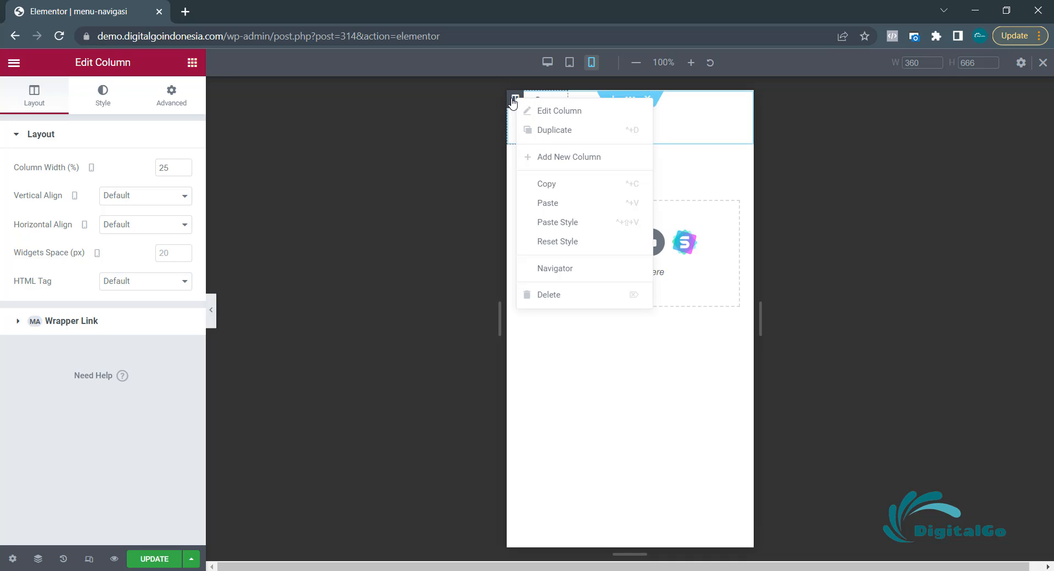
pyautogui.click(710, 180)
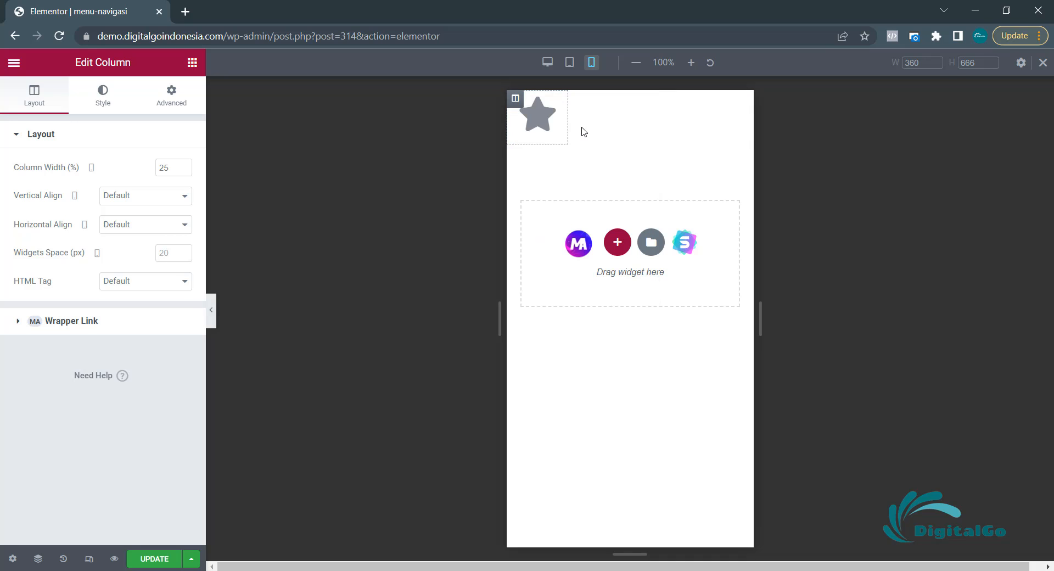
pyautogui.rightClick(516, 101)
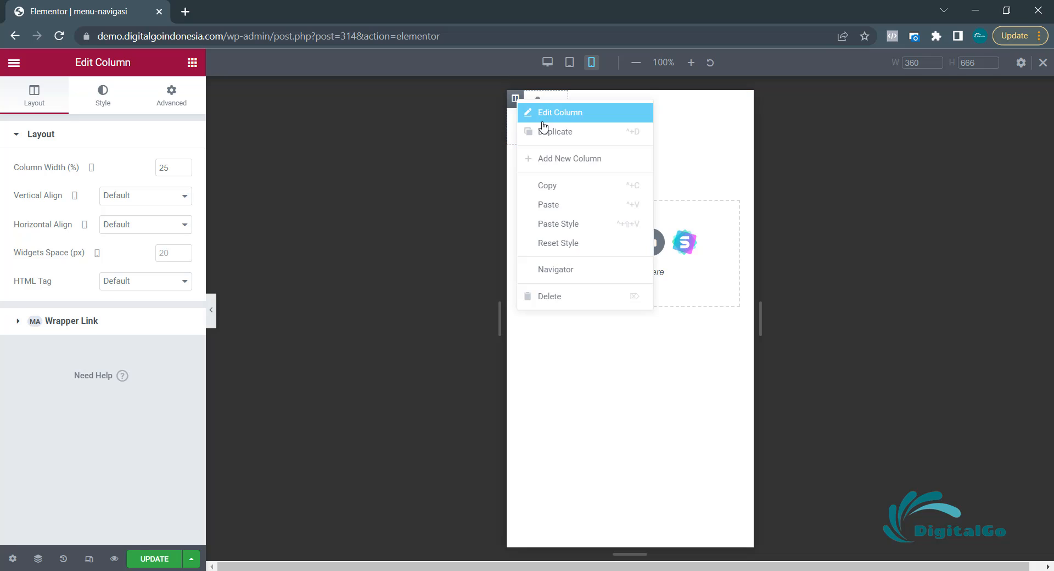
pyautogui.click(543, 131)
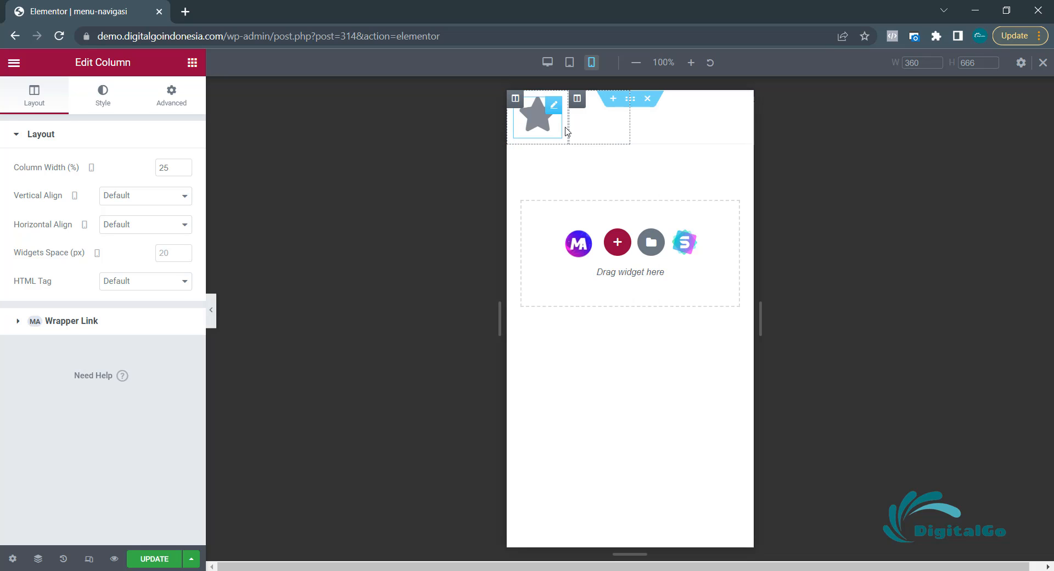
pyautogui.rightClick(579, 104)
pyautogui.click(607, 124)
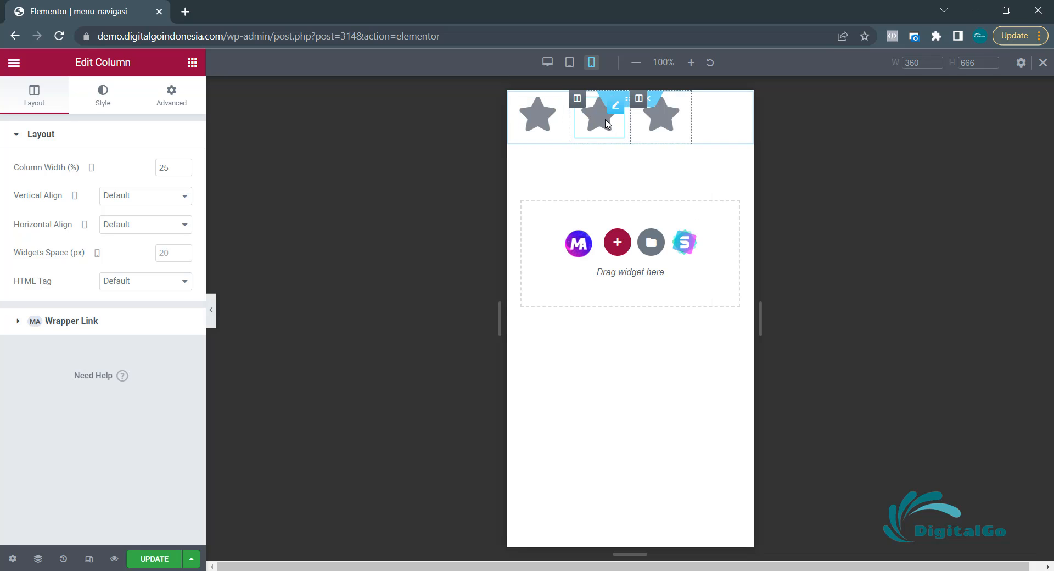
pyautogui.rightClick(578, 102)
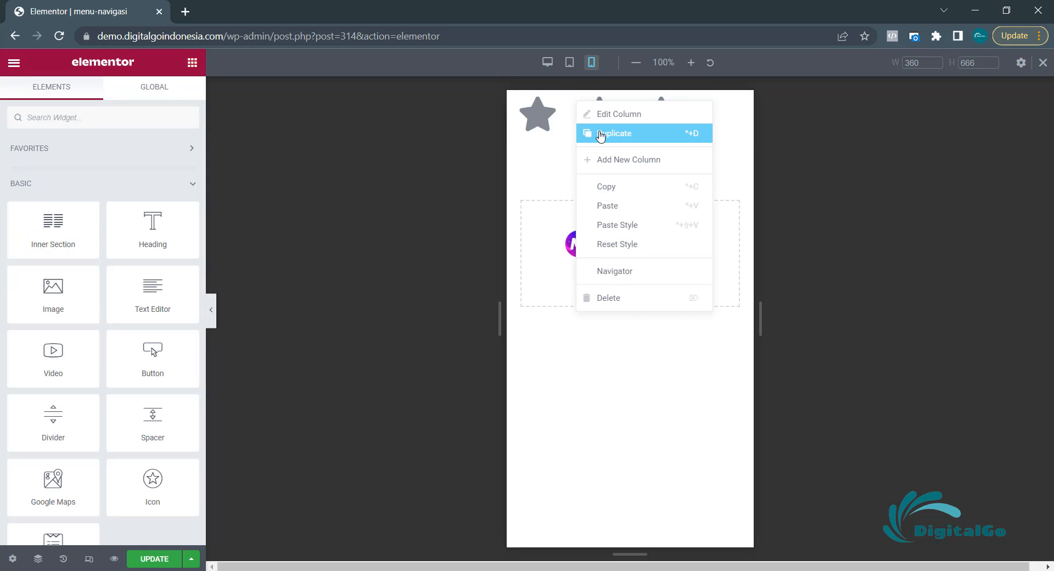
pyautogui.click(601, 134)
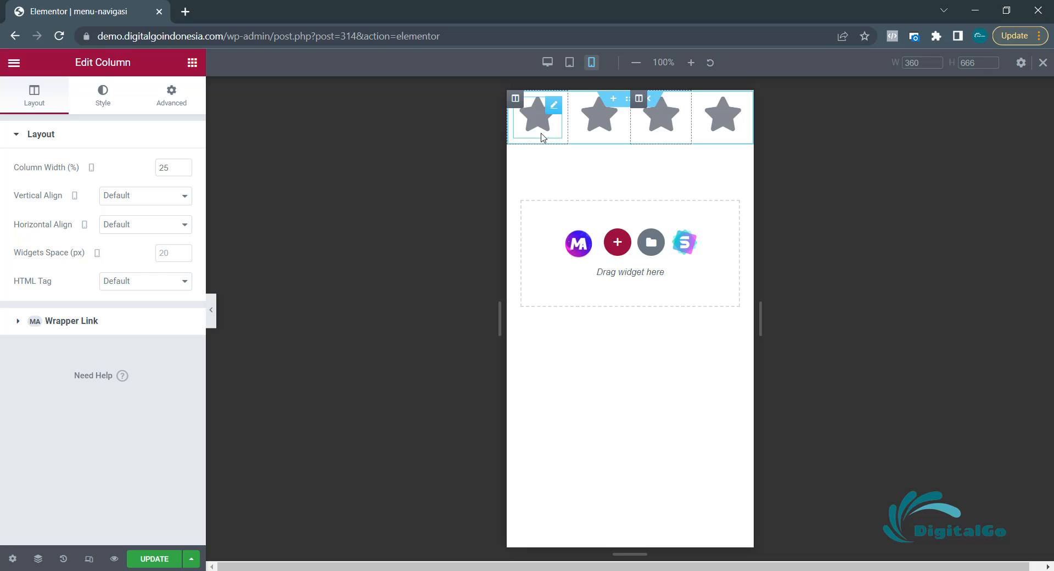
# - Replace the star in the first column with the solid Home icon, searching the icon library for "home"
pyautogui.click(554, 106)
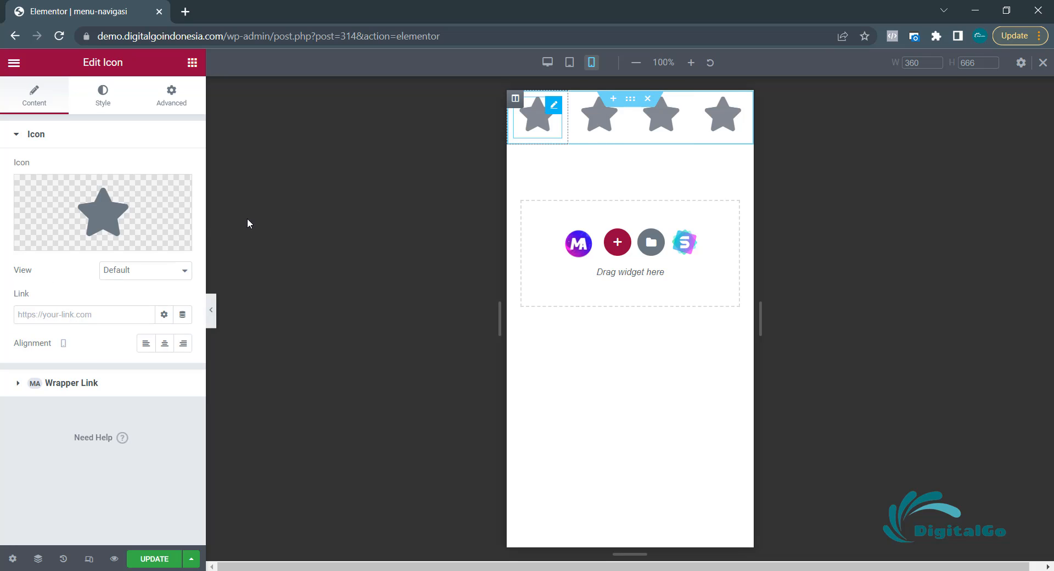
pyautogui.click(145, 206)
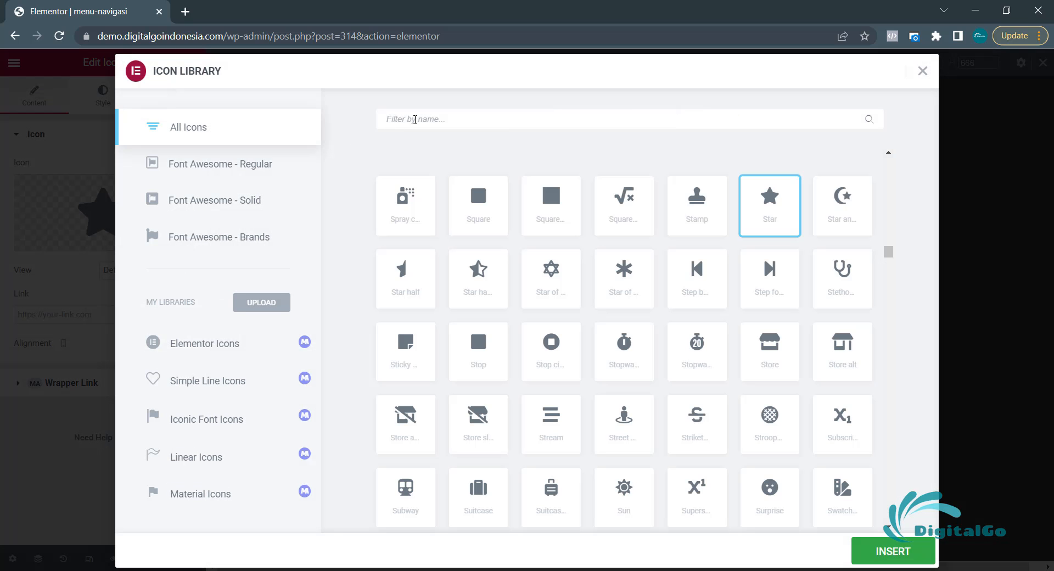
pyautogui.write('home')
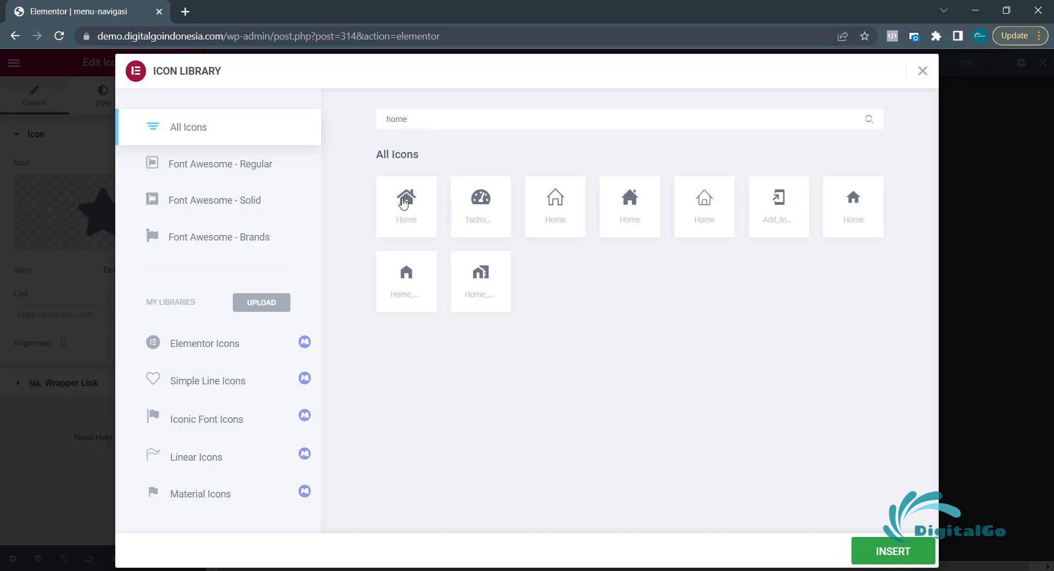
pyautogui.click(403, 203)
pyautogui.click(887, 551)
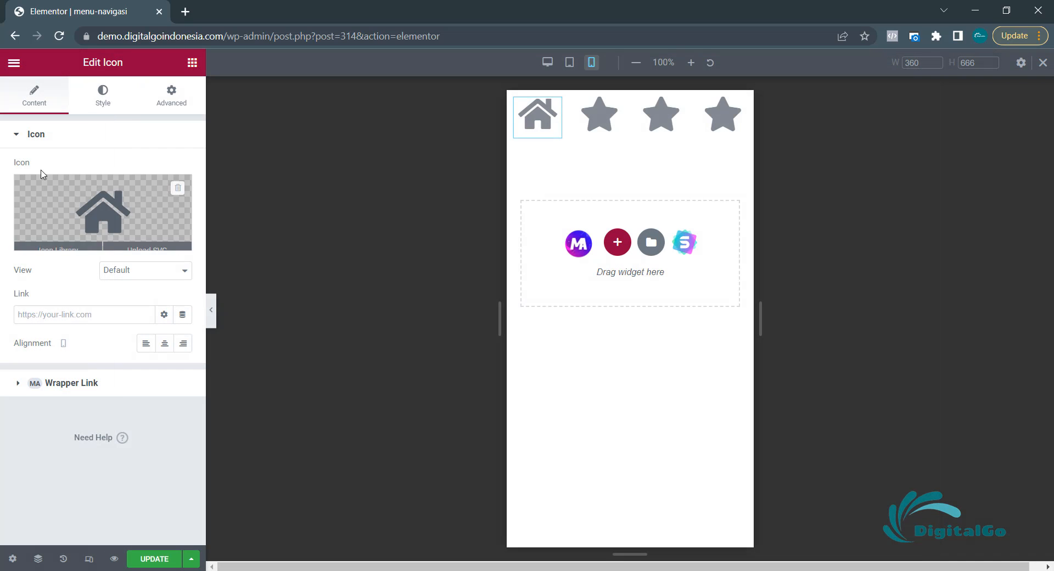
# - Style the home icon with a size of 35 and the light grey primary color #D8D8D8
pyautogui.click(105, 105)
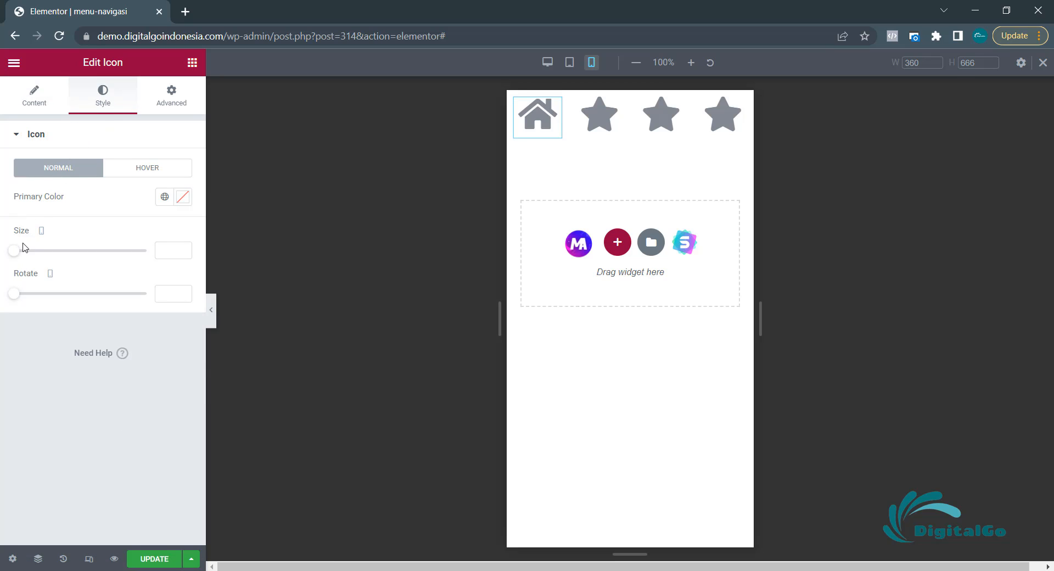
pyautogui.moveTo(14, 251)
pyautogui.mouseDown()
pyautogui.moveTo(37, 251)
pyautogui.moveTo(27, 254)
pyautogui.mouseUp()
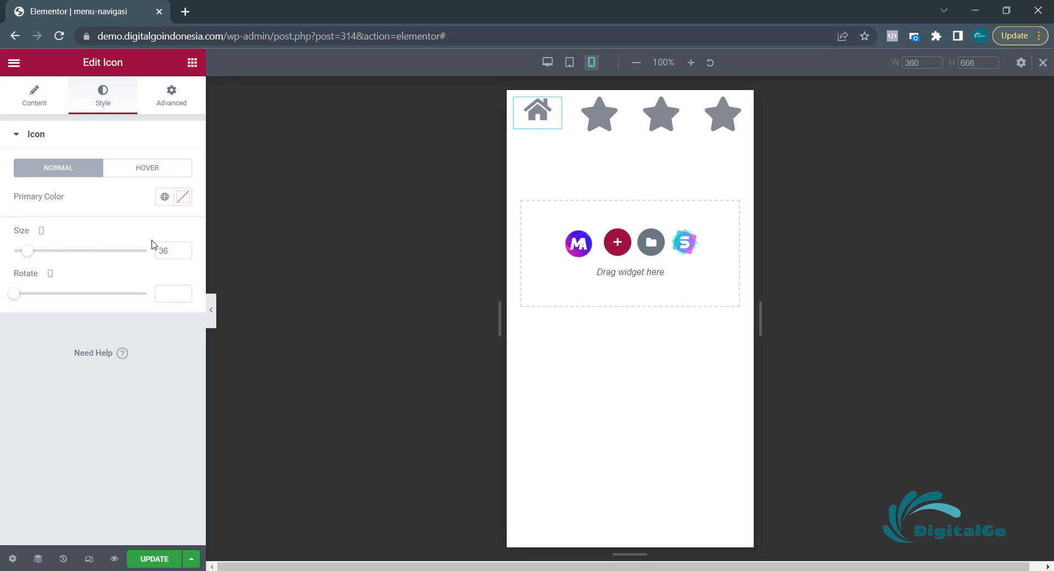
pyautogui.click(184, 254)
pyautogui.click(182, 197)
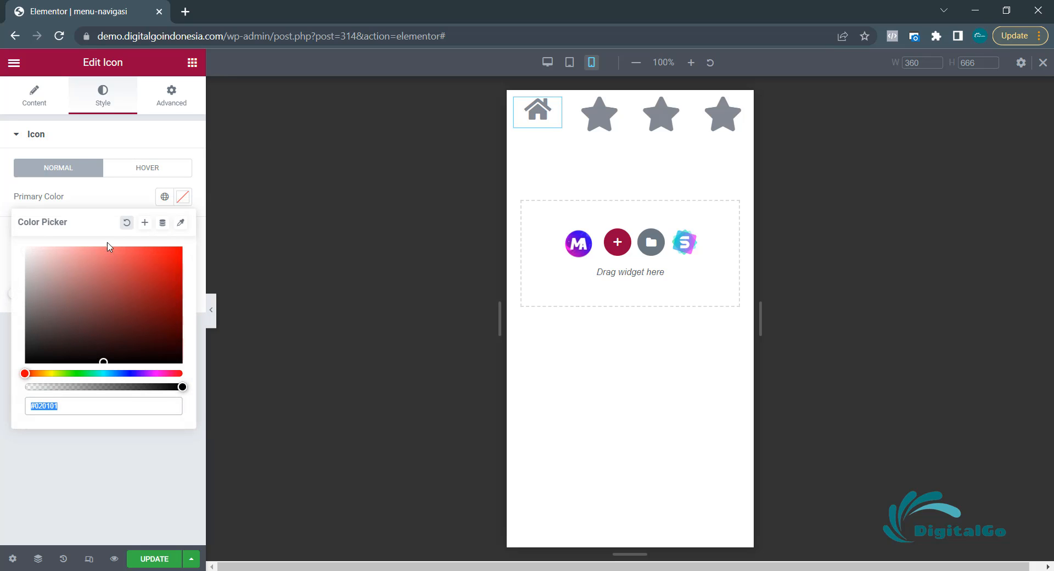
pyautogui.click(31, 259)
pyautogui.moveTo(30, 259); pyautogui.dragTo(2, 270)
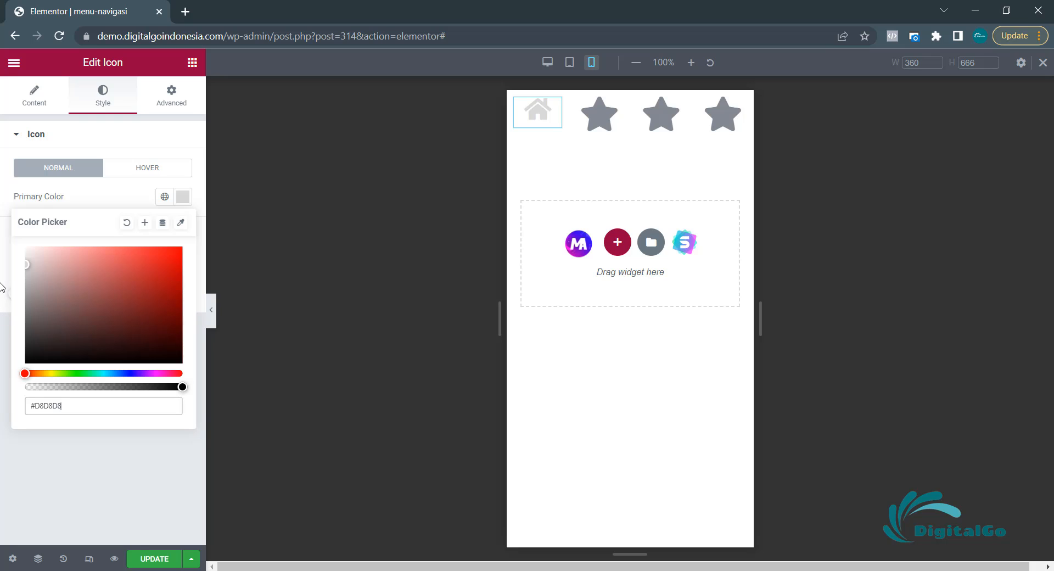
pyautogui.click(2, 270)
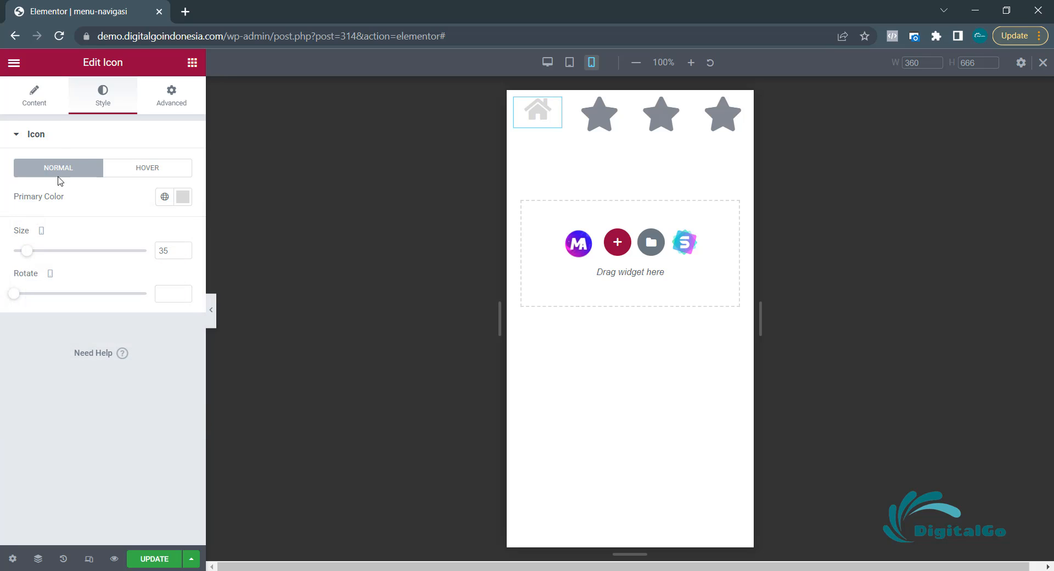
pyautogui.click(36, 102)
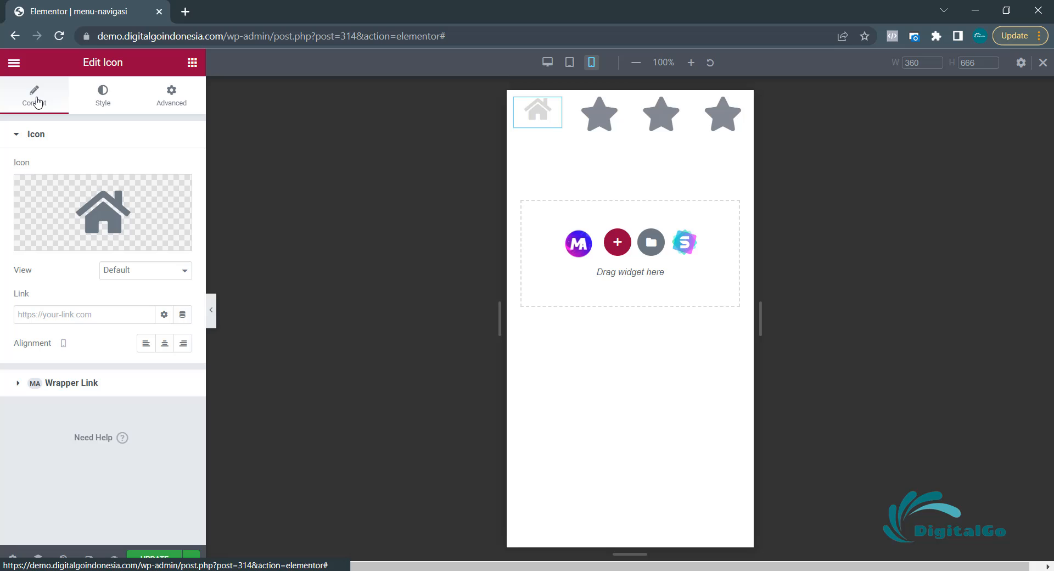
pyautogui.click(50, 317)
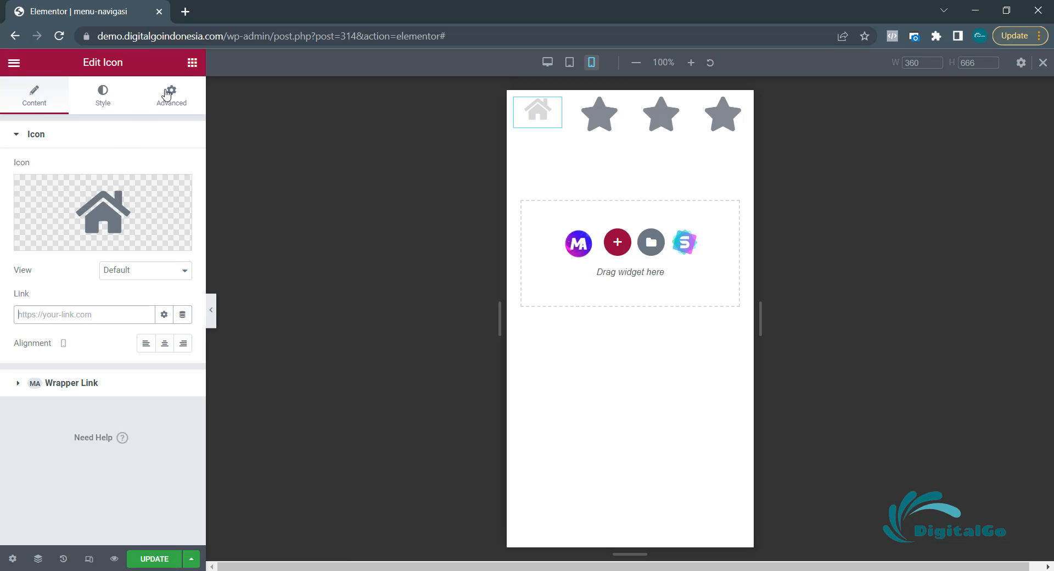
pyautogui.moveTo(225, 36); pyautogui.dragTo(65, 59)
pyautogui.hotkey('ctrl', 'c')
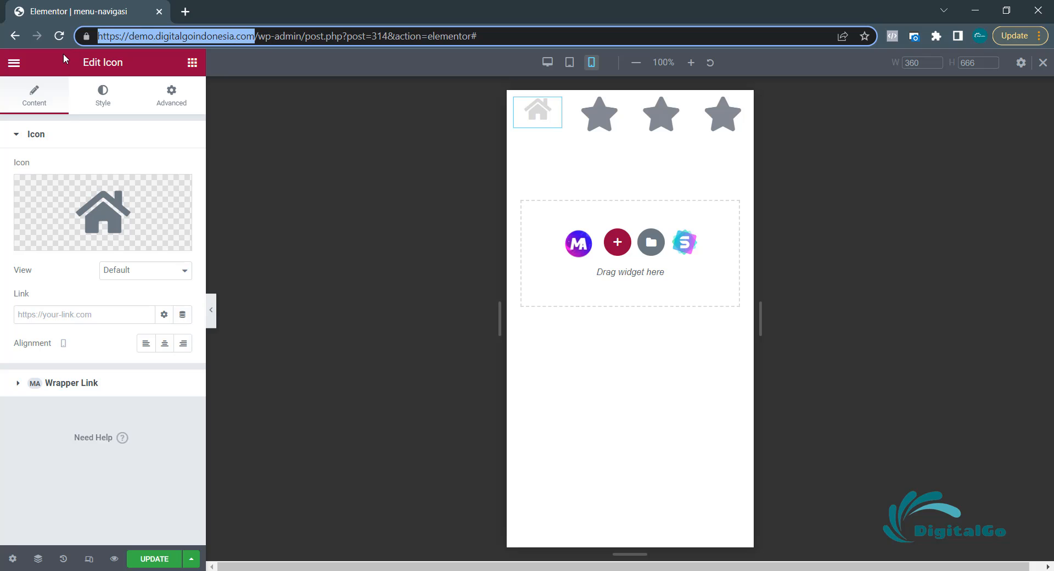
pyautogui.click(42, 316)
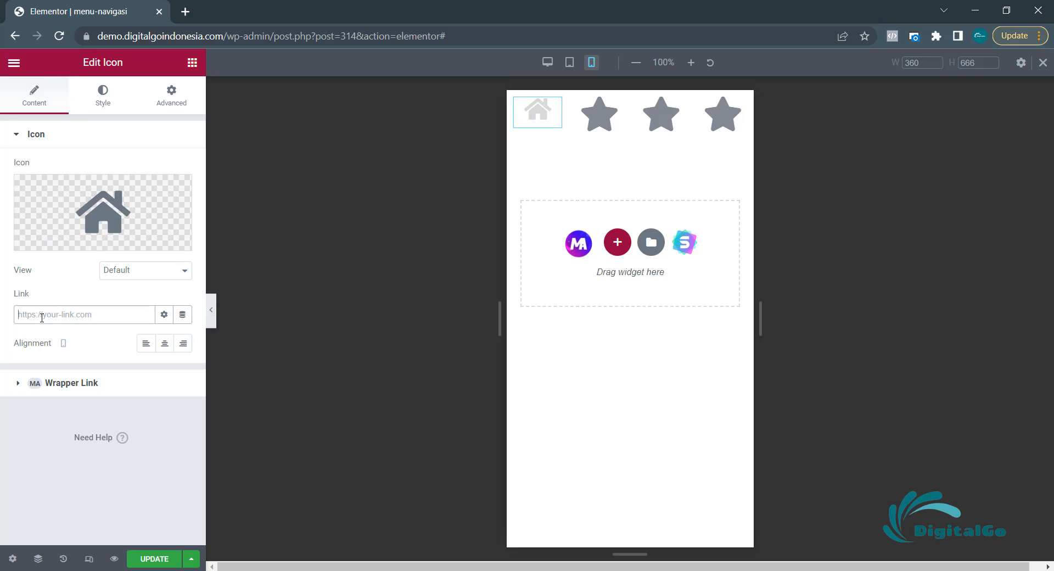
pyautogui.hotkey('ctrl', 'v')
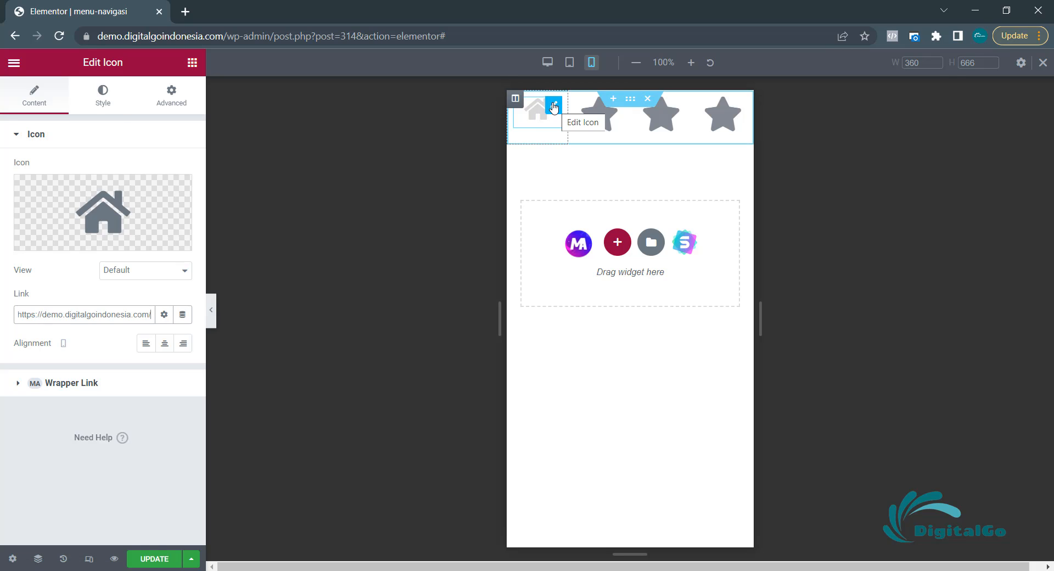
# - Copy the home icon and paste its style onto the three star icons in the other columns
pyautogui.rightClick(555, 107)
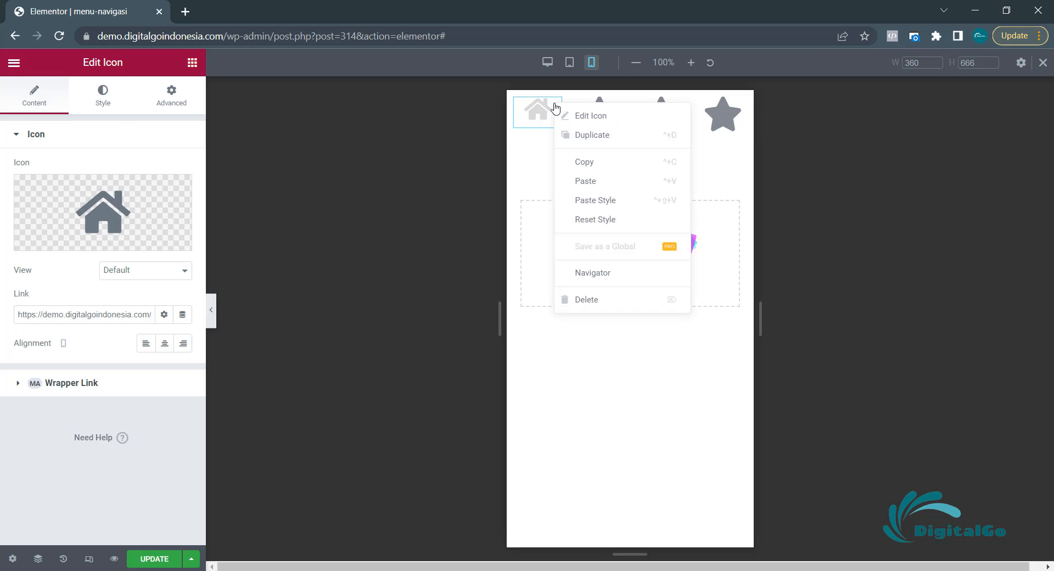
pyautogui.click(586, 163)
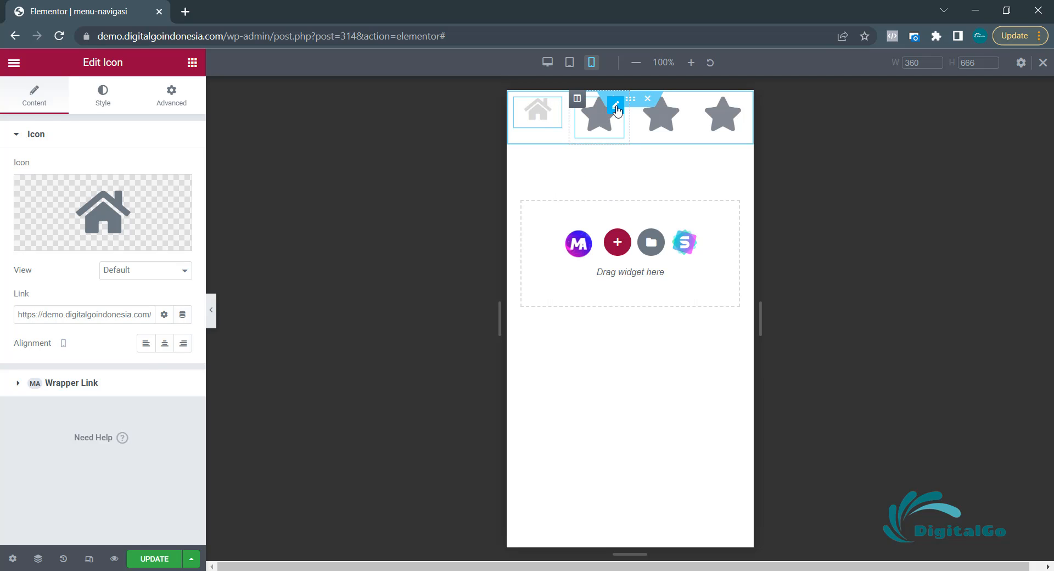
pyautogui.rightClick(617, 111)
pyautogui.click(665, 190)
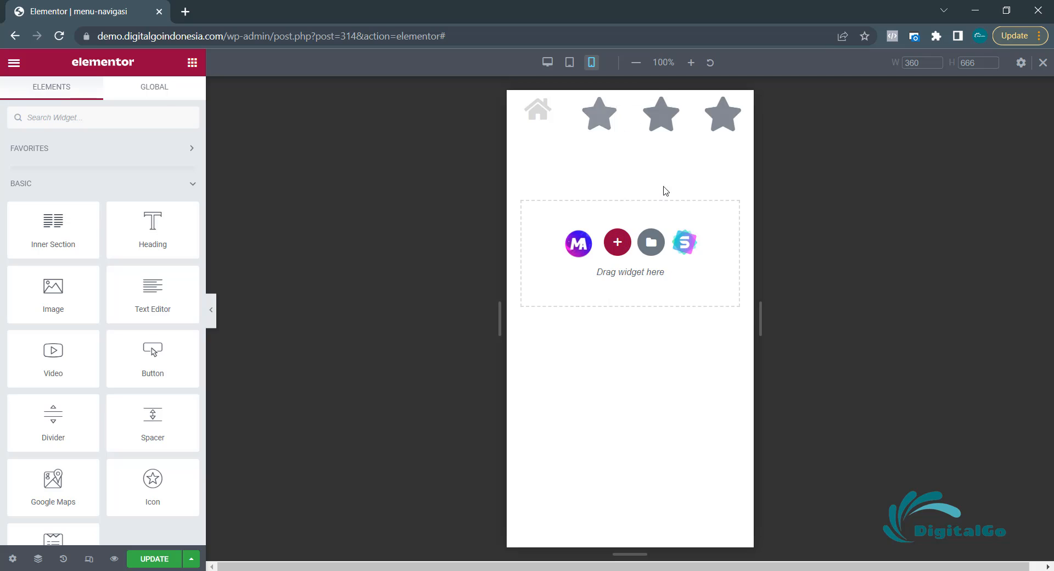
pyautogui.rightClick(677, 102)
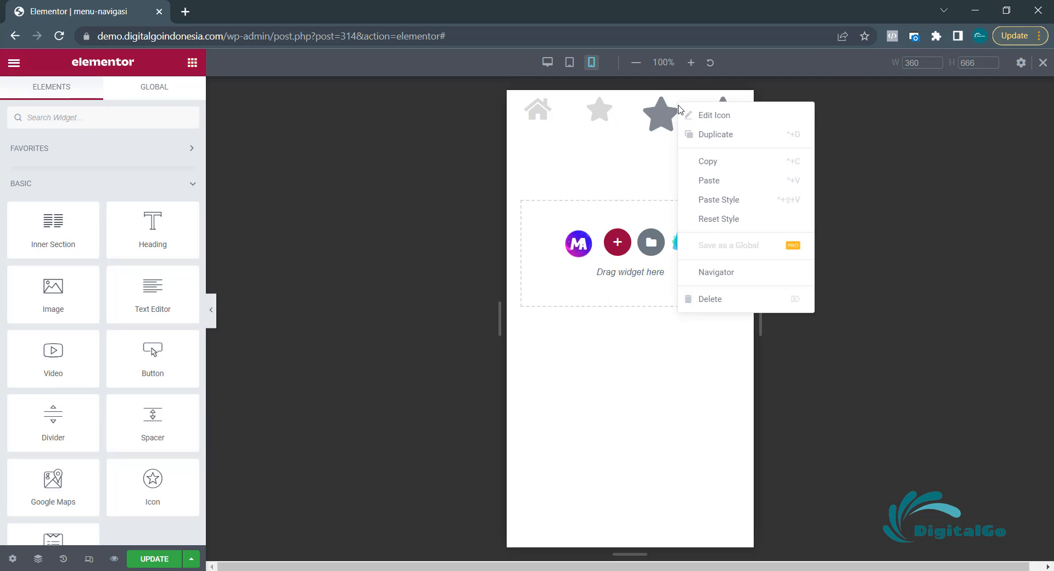
pyautogui.click(695, 207)
pyautogui.rightClick(738, 104)
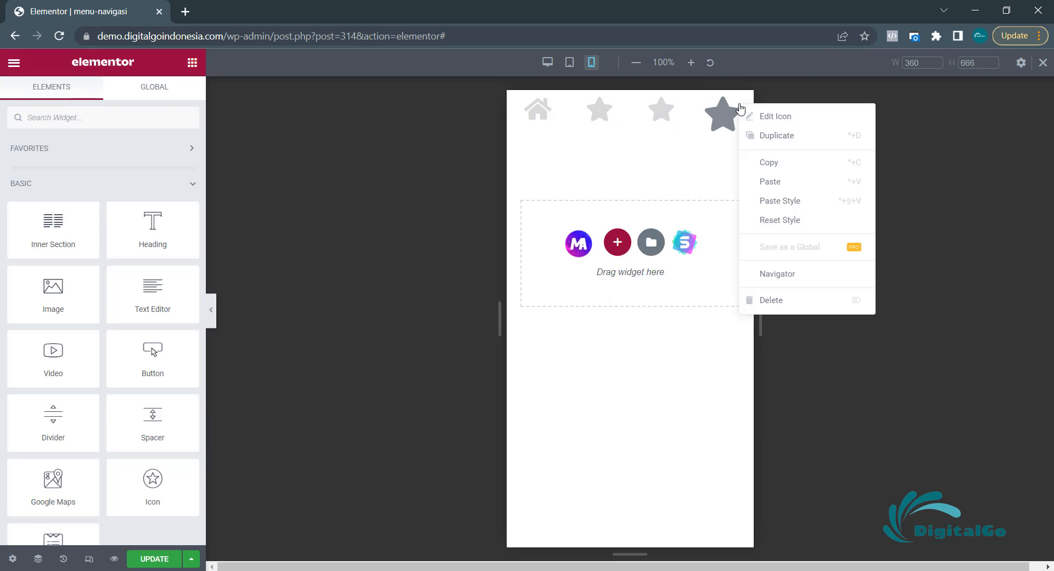
pyautogui.click(770, 207)
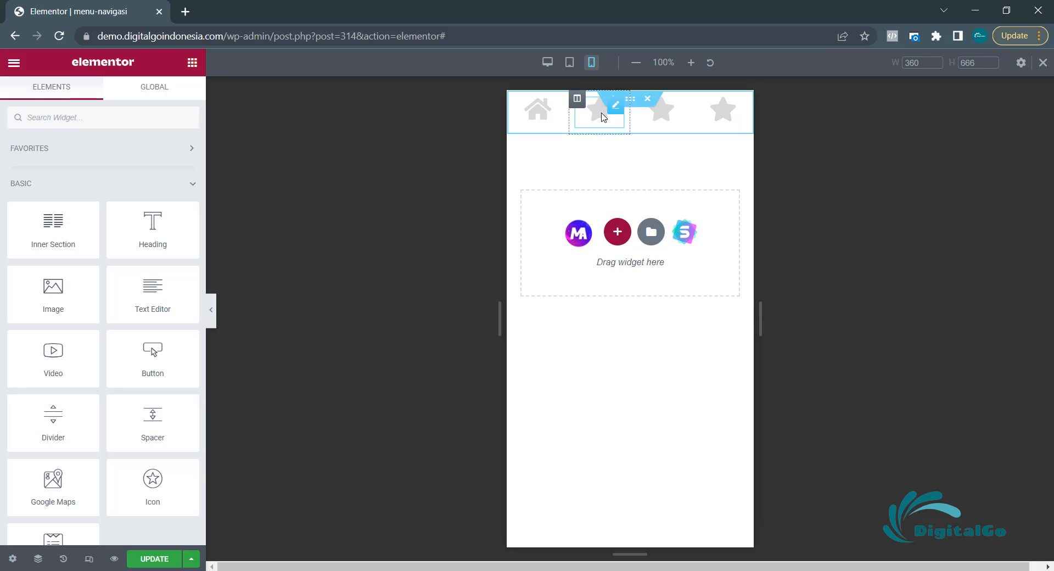
# - Replace the second column's star with the ringing phone handset icon, searching for "phone", and set its link to #
pyautogui.click(602, 116)
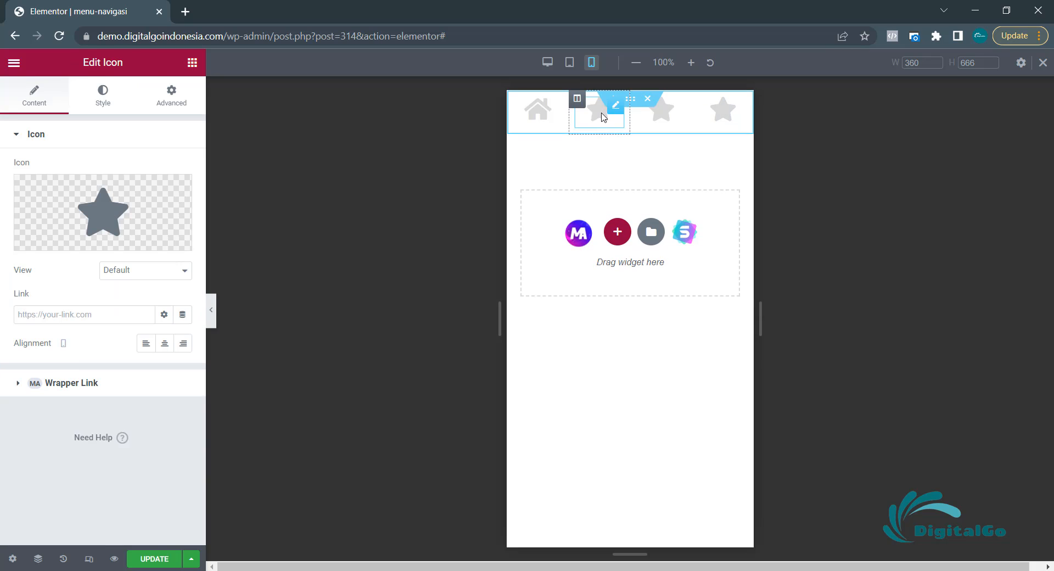
pyautogui.click(136, 213)
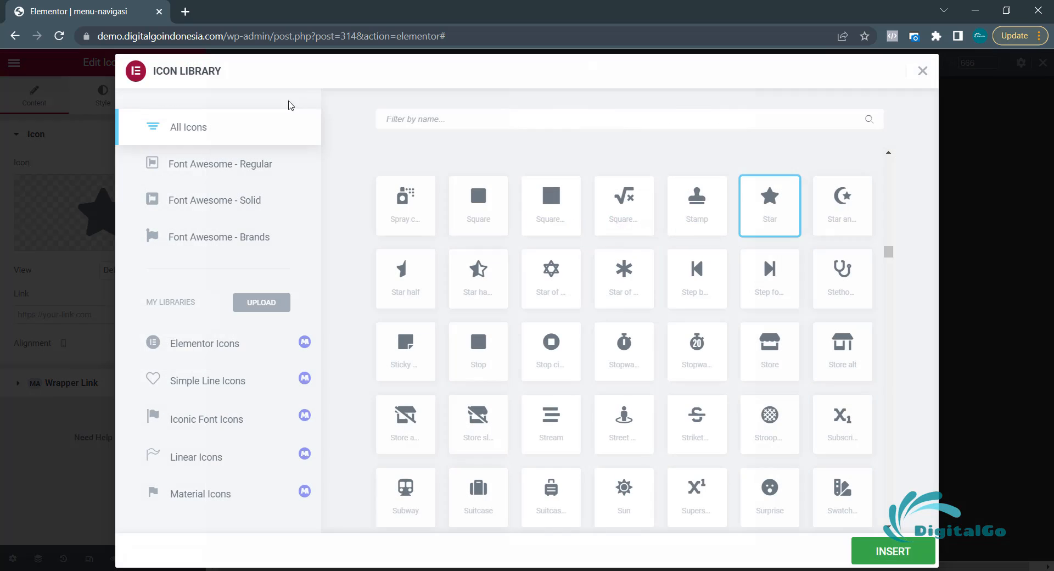
pyautogui.click(411, 118)
pyautogui.write('phone')
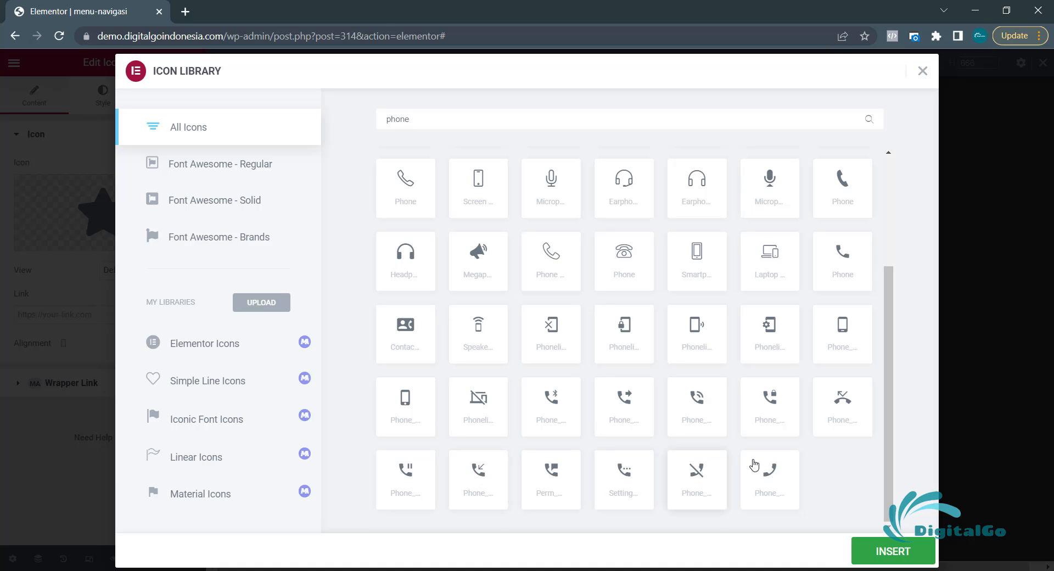
pyautogui.click(690, 404)
pyautogui.click(891, 551)
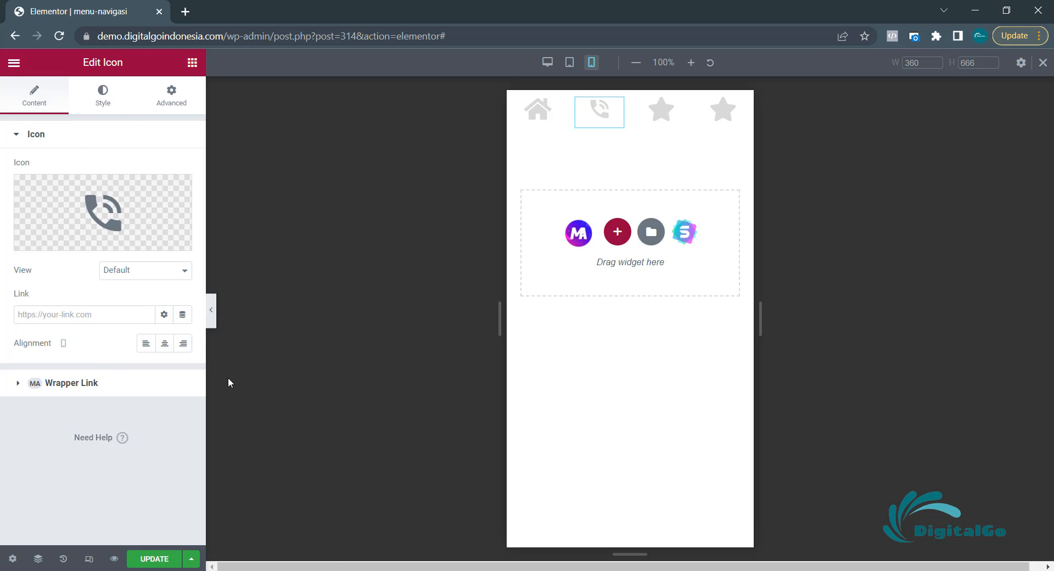
pyautogui.click(109, 312)
pyautogui.write('#')
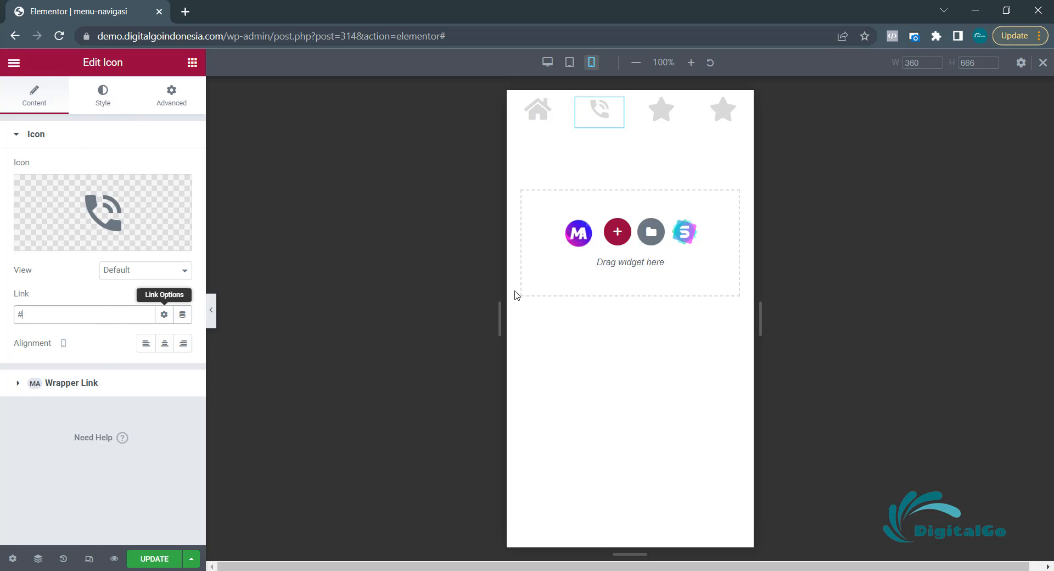
# - Replace the star in the third column with the Blog icon, searching the icon library for "blog"
pyautogui.click(659, 119)
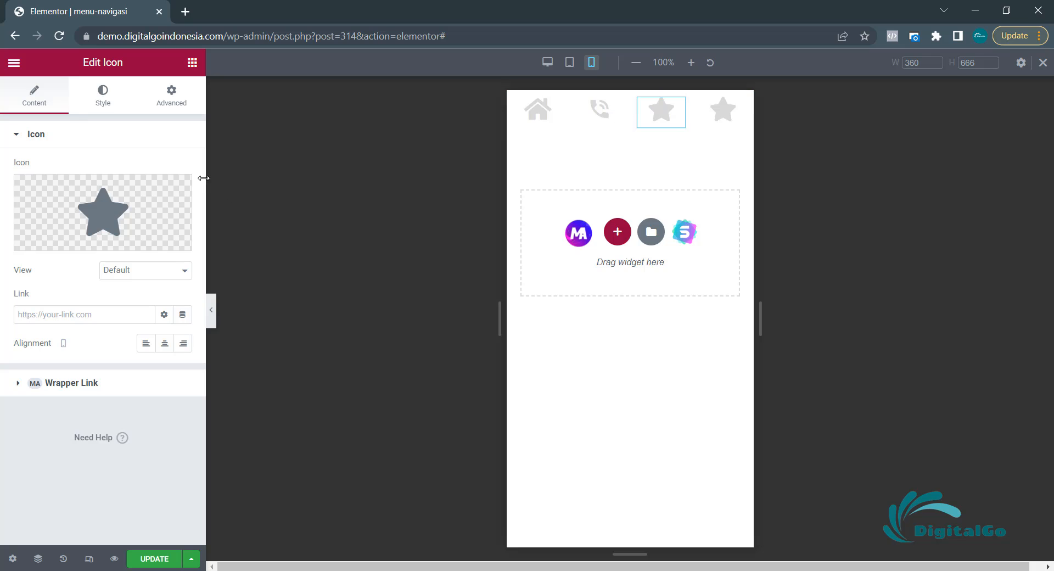
pyautogui.click(142, 190)
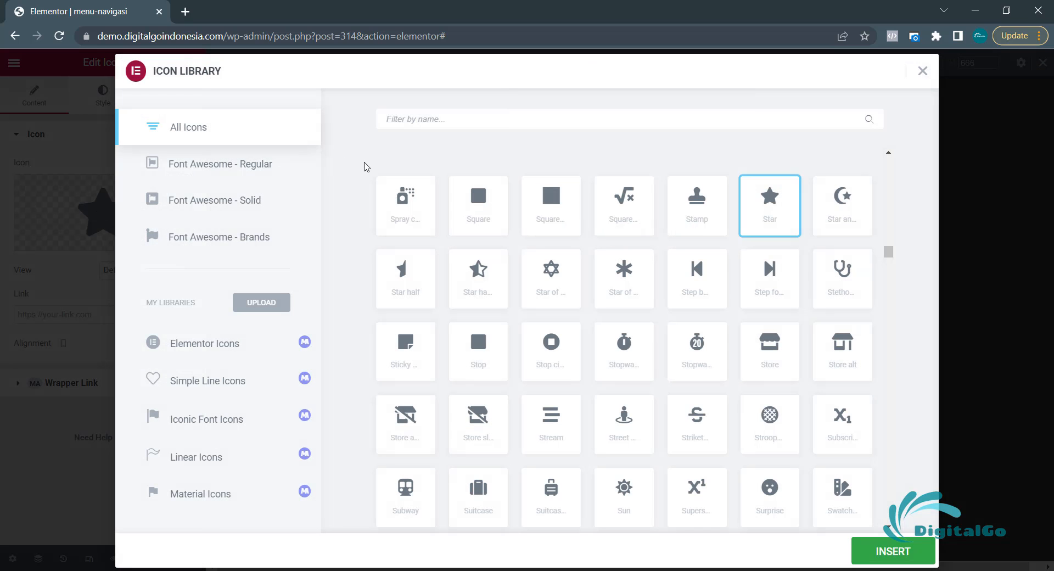
pyautogui.write('blog')
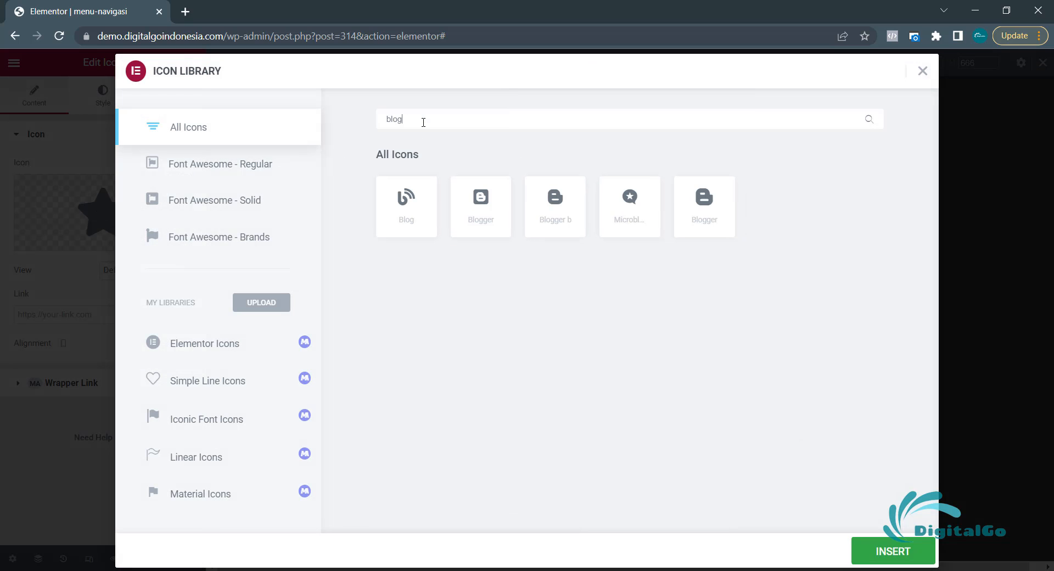
pyautogui.click(409, 200)
pyautogui.click(892, 551)
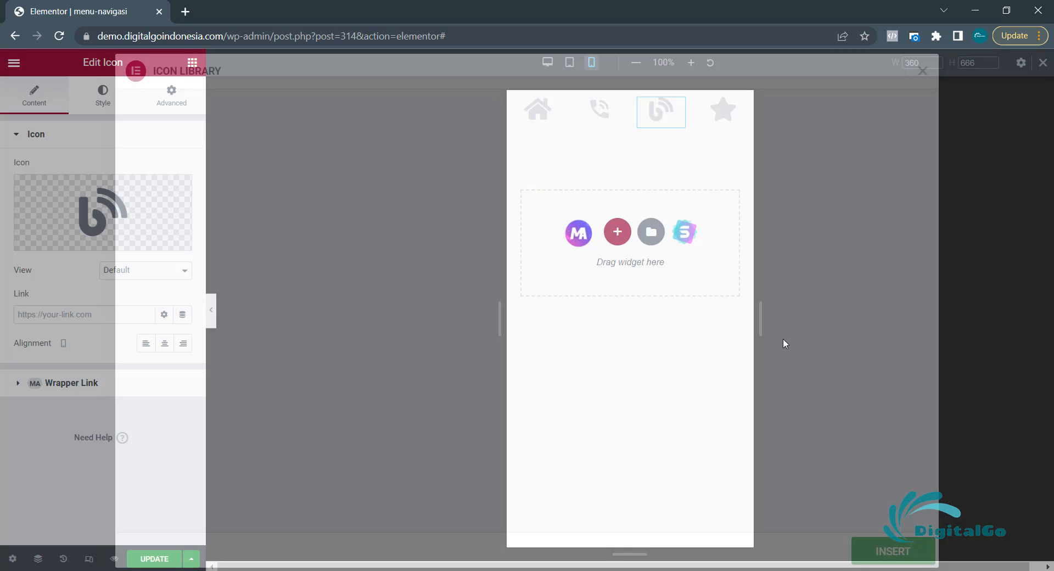
# - Replace the star in the fourth column with the Login icon, searching the icon library for "login"
pyautogui.click(717, 122)
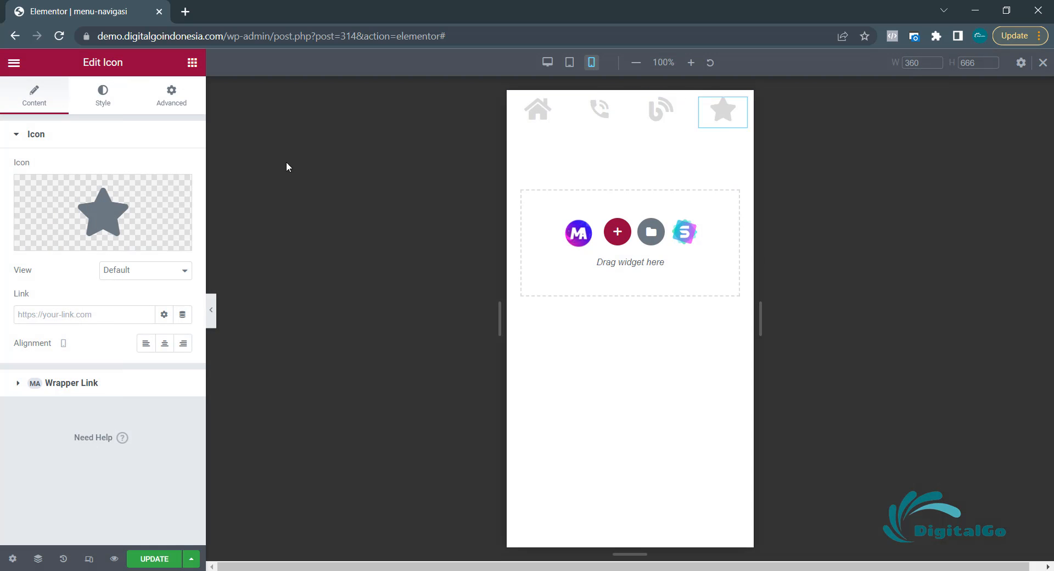
pyautogui.click(131, 212)
pyautogui.write('pest')
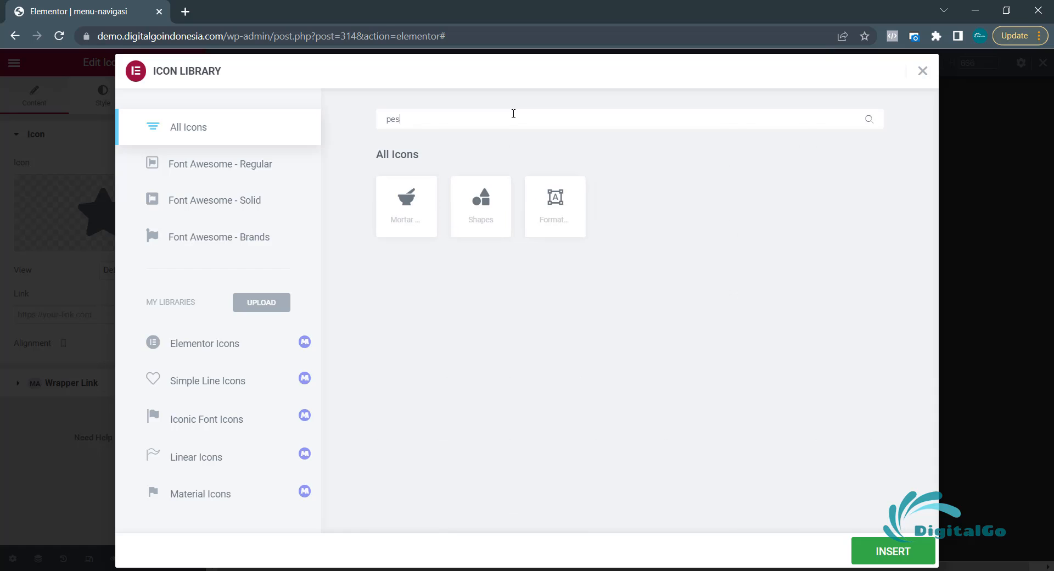
pyautogui.press('BackSpace')
pyautogui.press('BackSpace')
pyautogui.press('BackSpace')
pyautogui.press('BackSpace')
pyautogui.write('log')
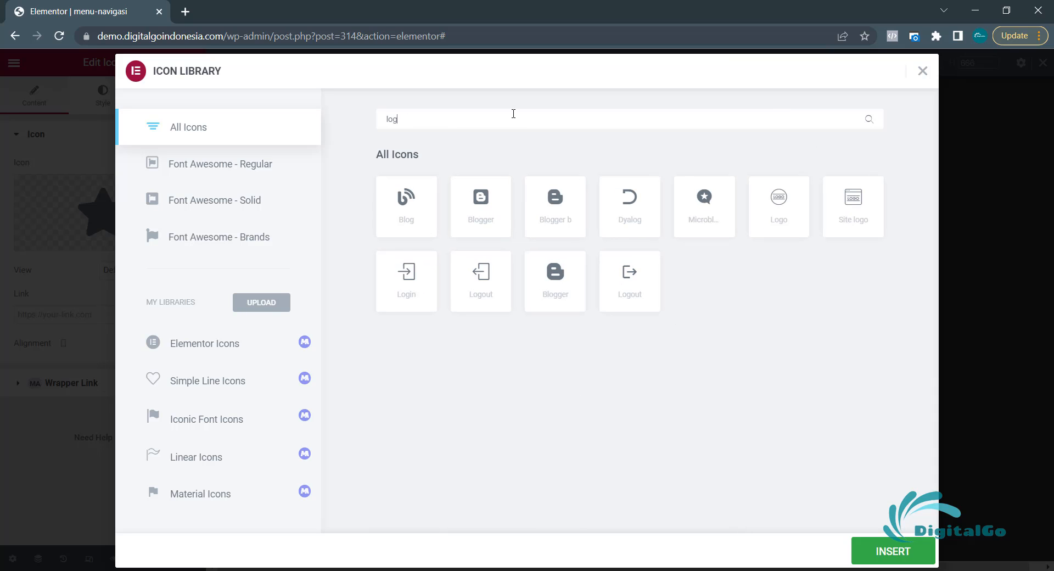
pyautogui.write('in')
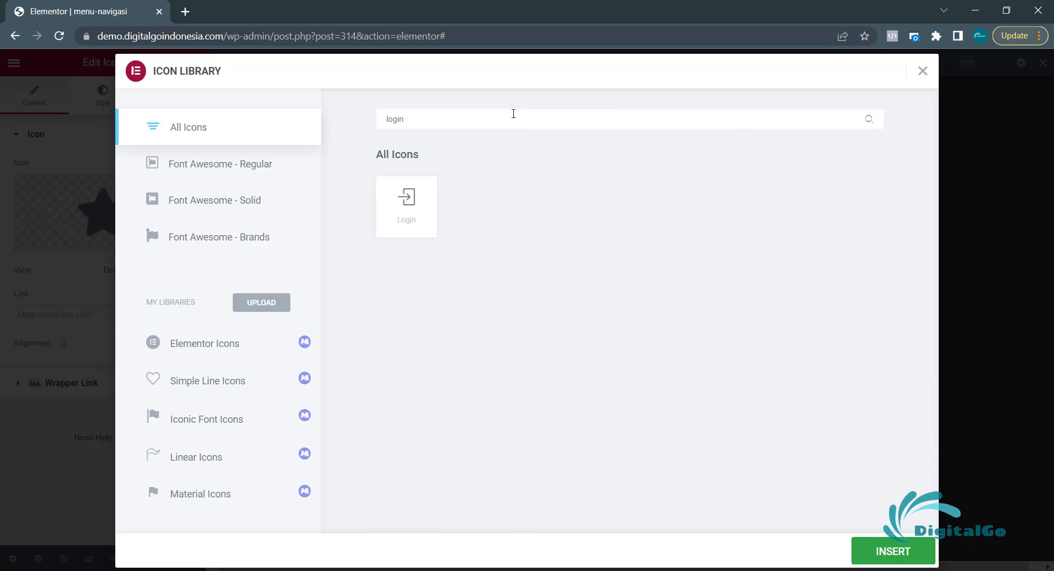
pyautogui.click(396, 208)
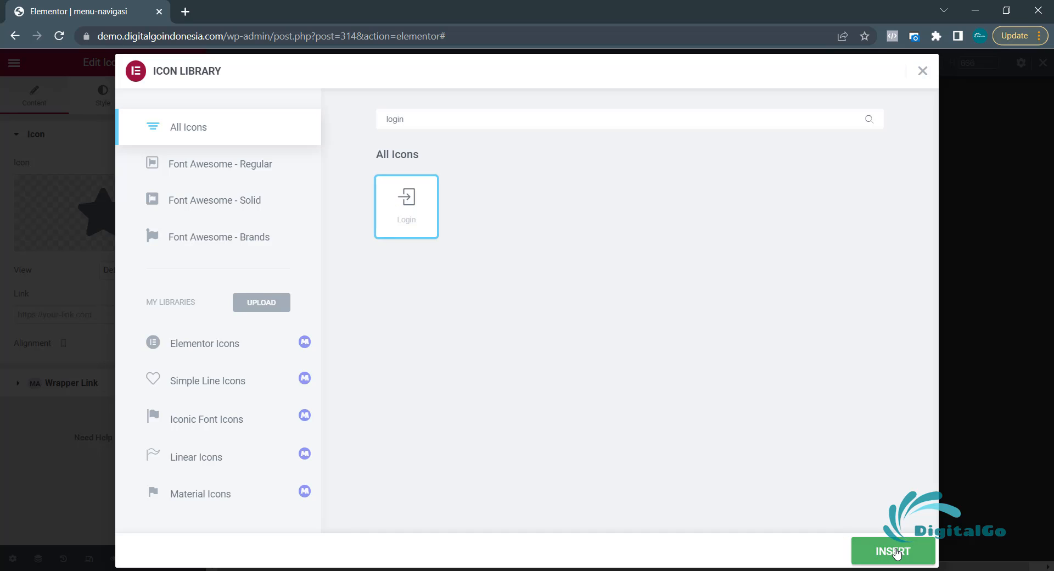
pyautogui.click(896, 553)
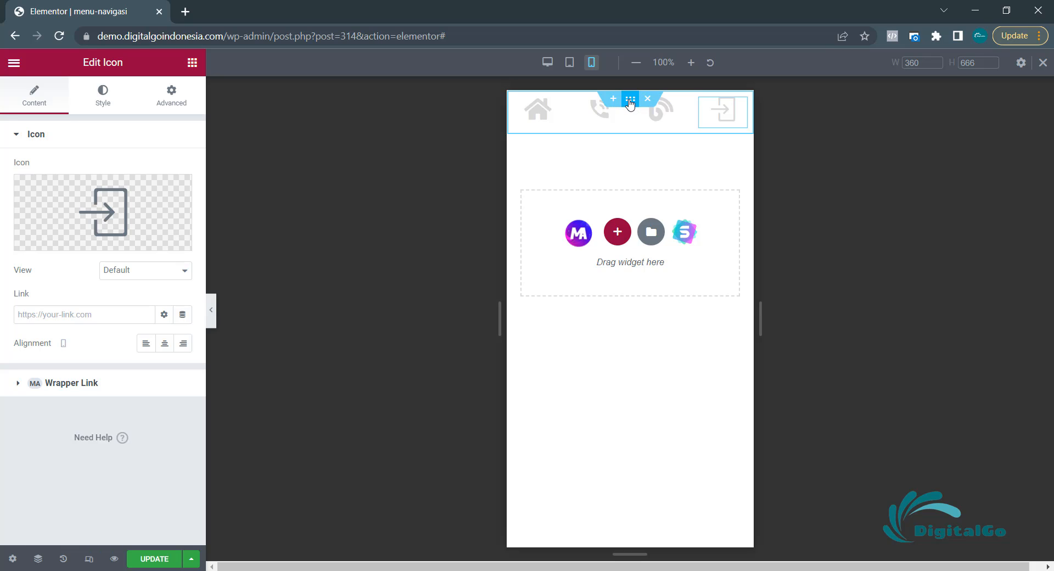
# - Give the header section a classic background in bright blue, #007FEF
pyautogui.click(630, 99)
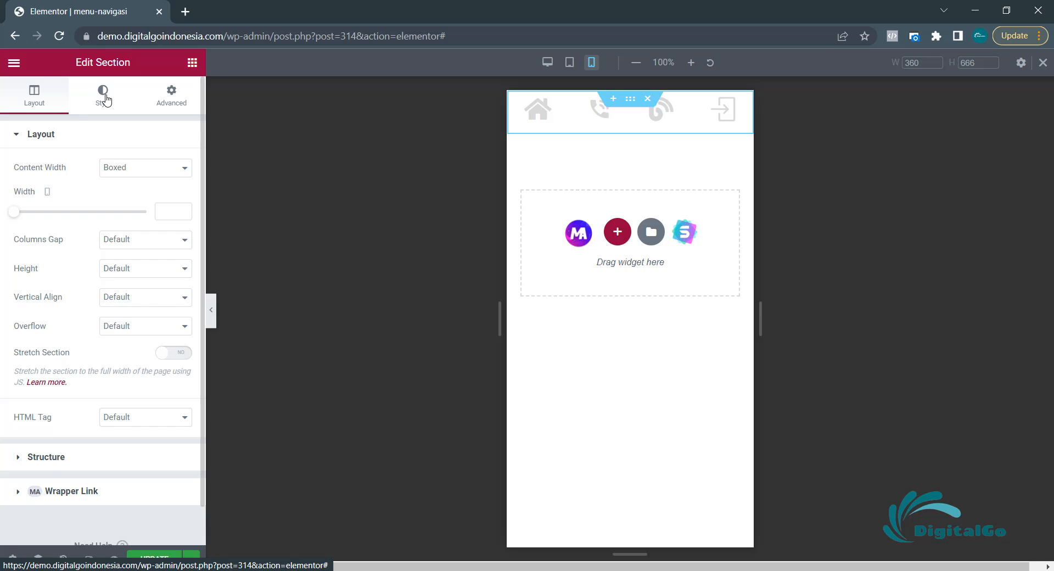
pyautogui.click(106, 101)
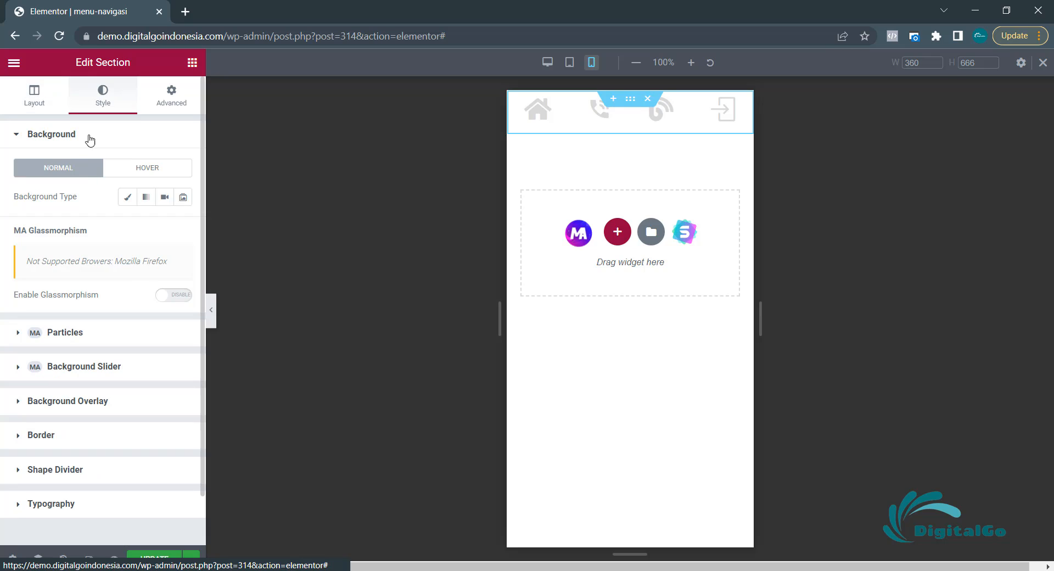
pyautogui.click(127, 199)
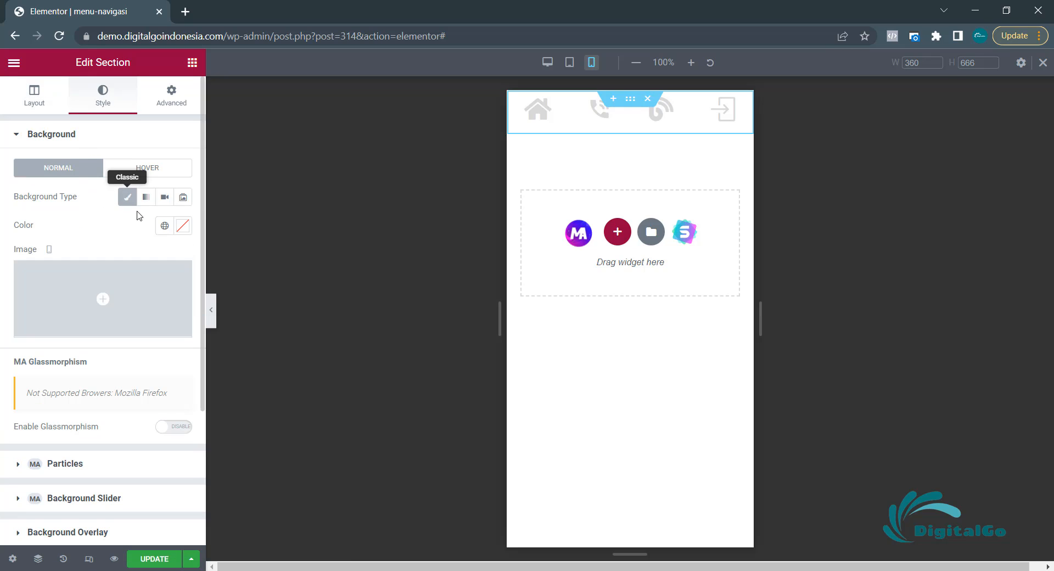
pyautogui.click(183, 226)
pyautogui.moveTo(111, 405)
pyautogui.mouseDown()
pyautogui.moveTo(134, 405)
pyautogui.moveTo(116, 407)
pyautogui.mouseUp()
pyautogui.click(163, 333)
pyautogui.moveTo(164, 332); pyautogui.dragTo(191, 287)
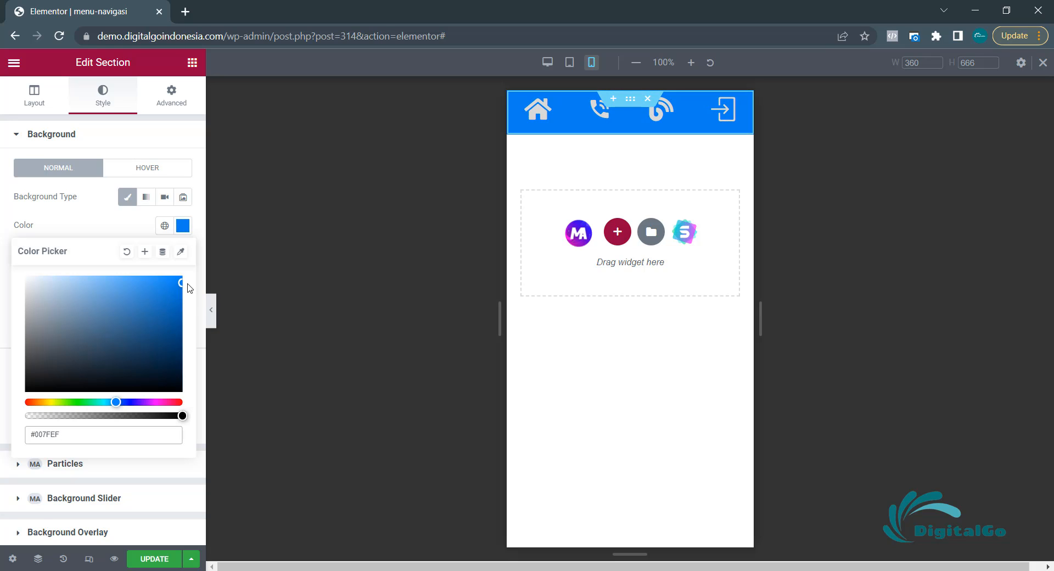
# - Set the home icon's primary color to white, #FFFFFF
pyautogui.click(546, 121)
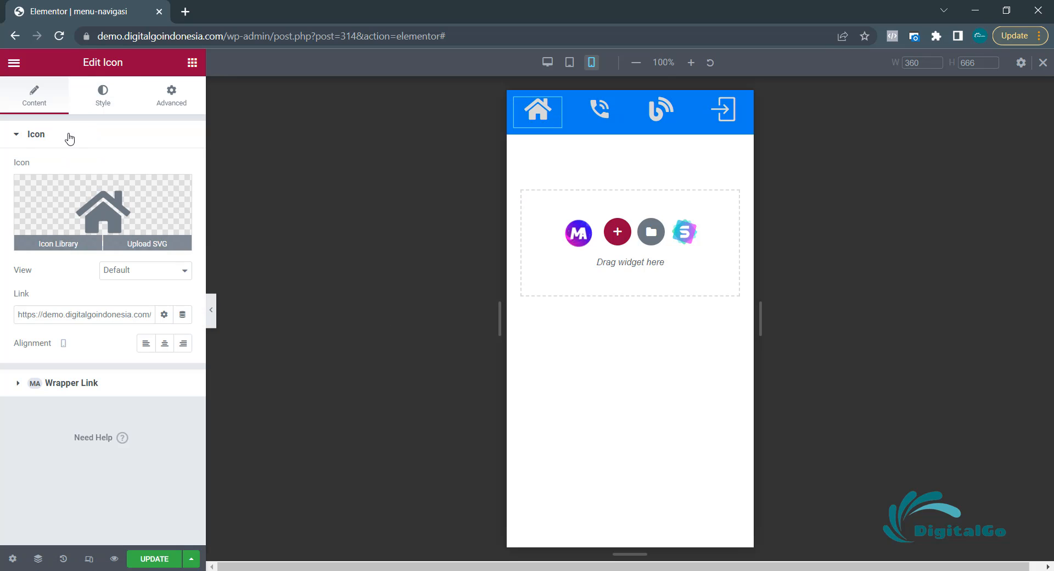
pyautogui.click(101, 101)
pyautogui.click(183, 197)
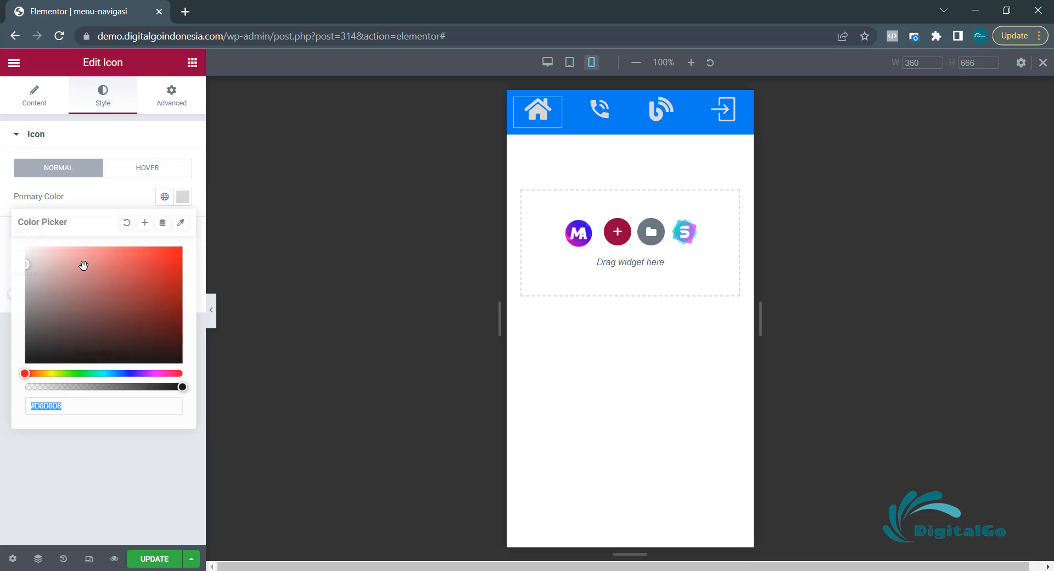
pyautogui.click(38, 265)
pyautogui.moveTo(20, 252); pyautogui.dragTo(2, 233)
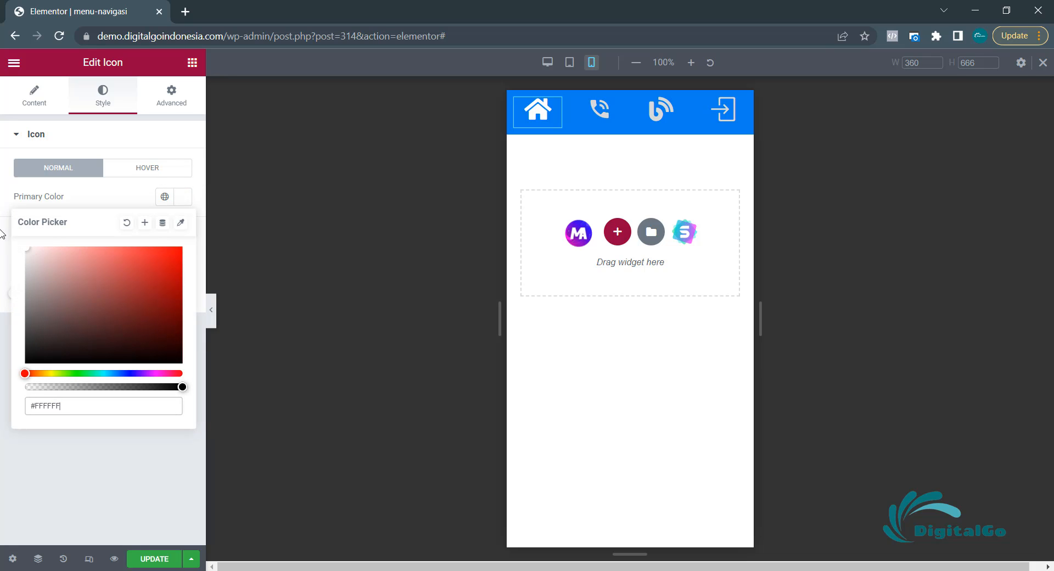
# - Set the phone icon's primary color to white, #FFFFFF
pyautogui.click(599, 110)
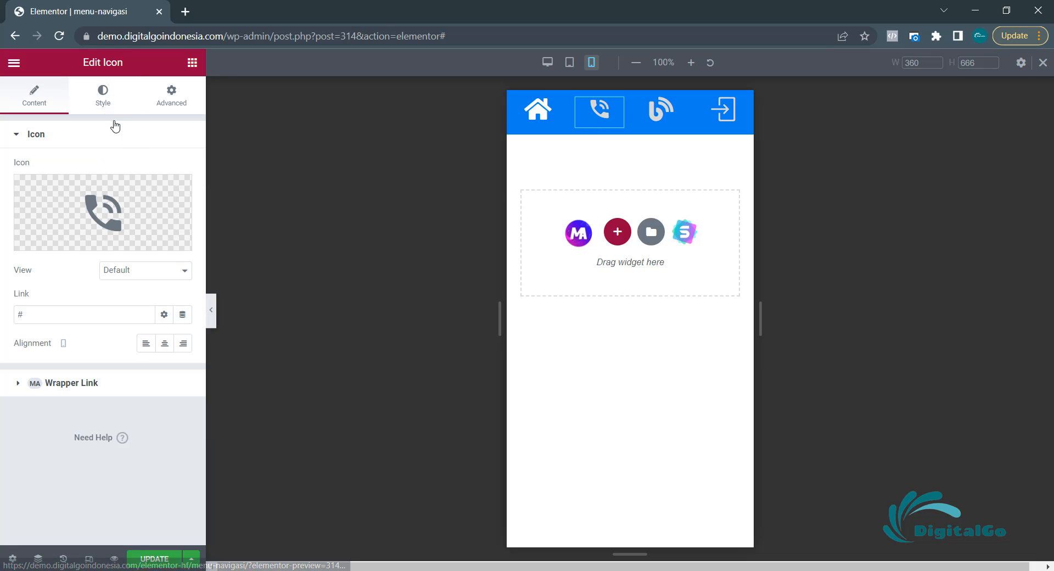
pyautogui.click(104, 101)
pyautogui.click(182, 198)
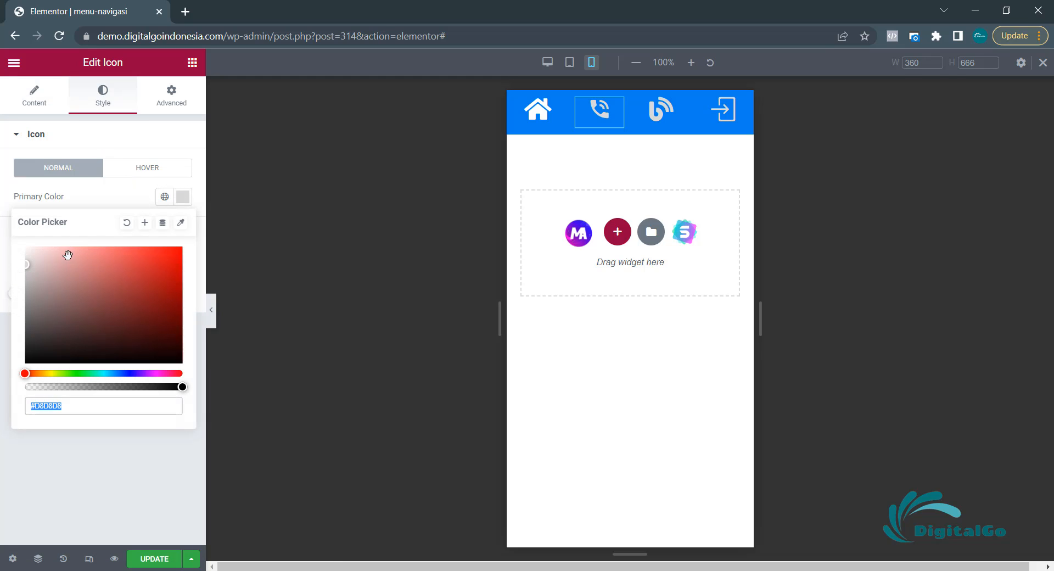
pyautogui.moveTo(68, 256); pyautogui.dragTo(24, 247)
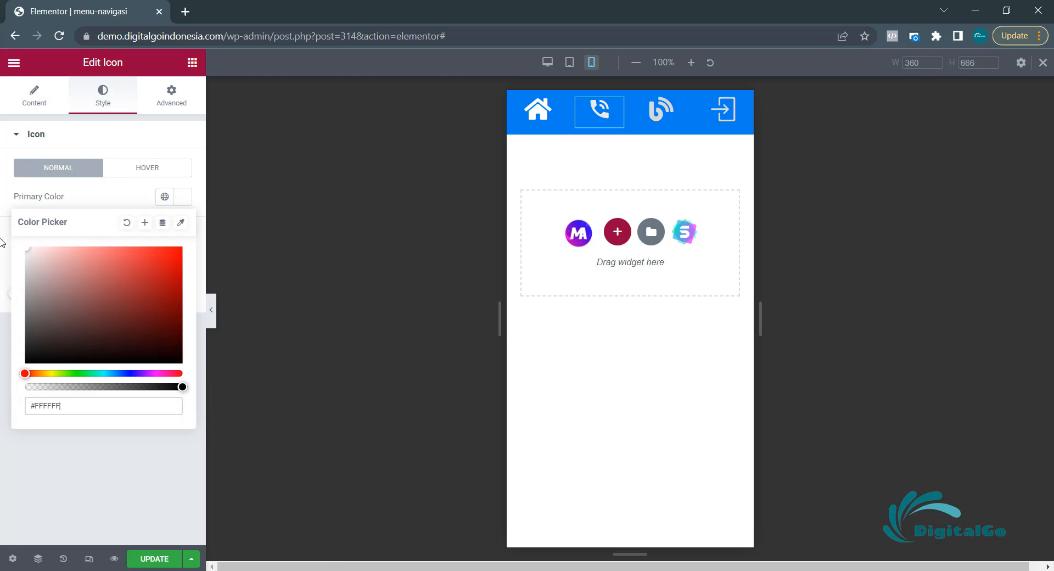
# - Copy the white home icon and paste its style onto the blog and login icons
pyautogui.rightClick(556, 103)
pyautogui.click(572, 162)
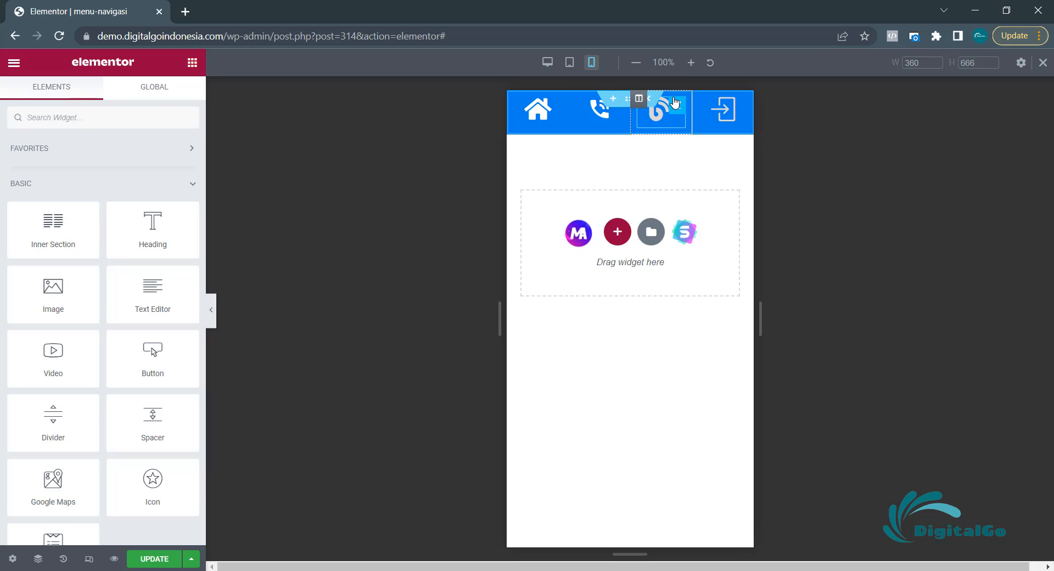
pyautogui.rightClick(677, 103)
pyautogui.click(707, 202)
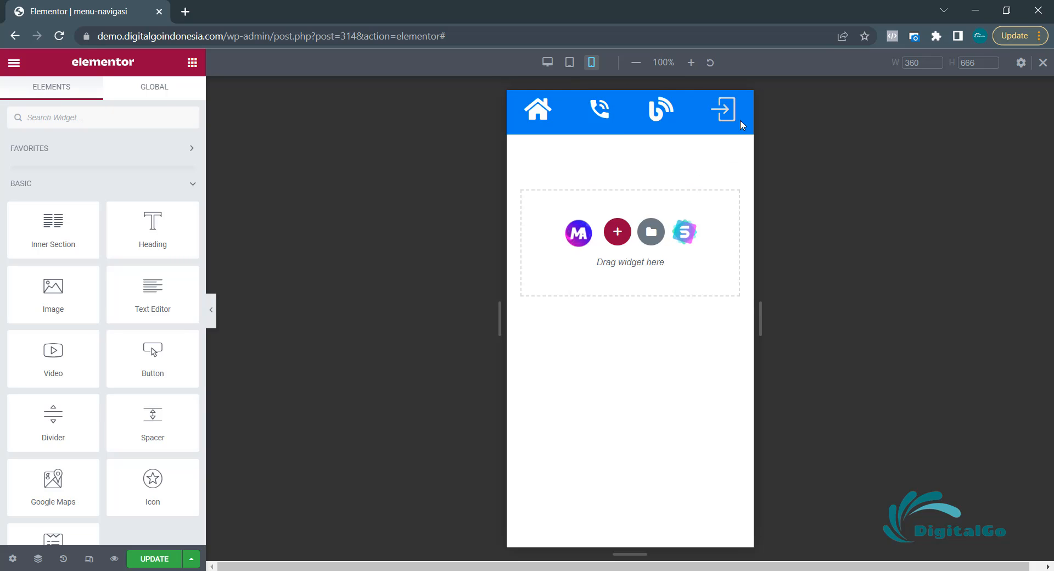
pyautogui.rightClick(736, 105)
pyautogui.click(771, 203)
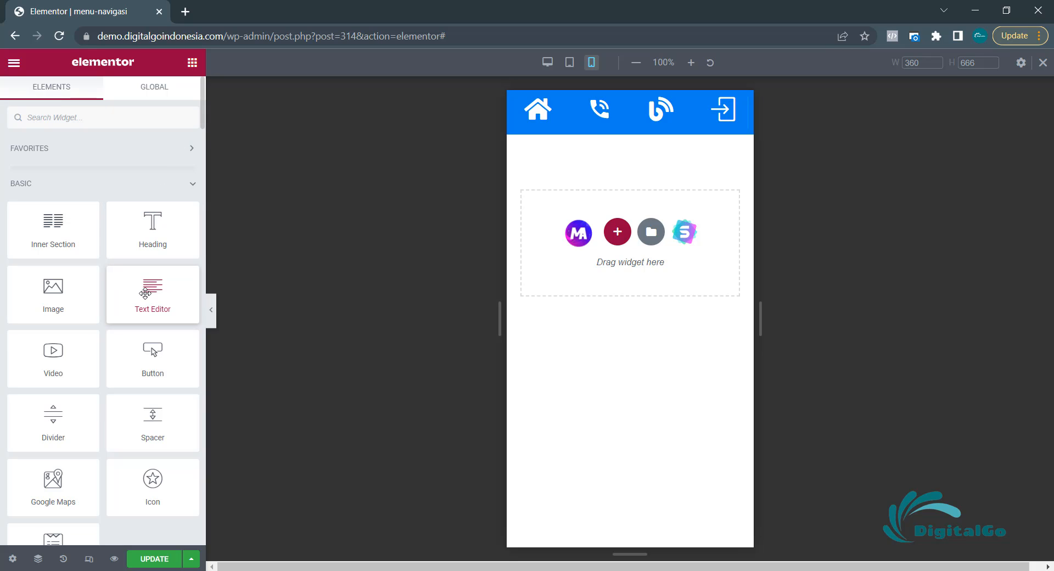
# - Add a Text Editor widget below the home icon and replace its placeholder text with "Home"
pyautogui.moveTo(149, 290); pyautogui.dragTo(540, 120)
pyautogui.hotkey('ctrl', 'a')
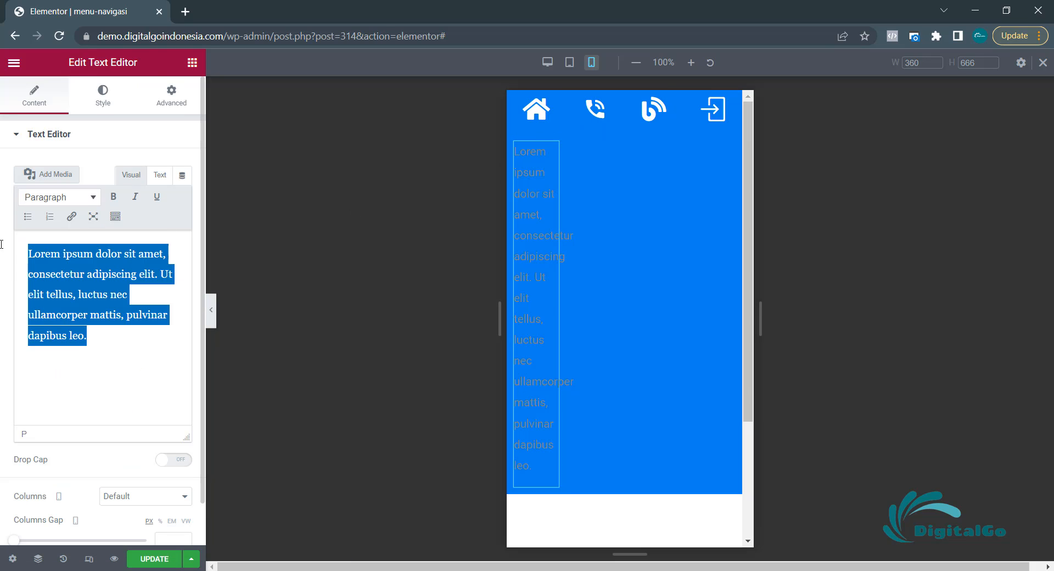
pyautogui.write('Home')
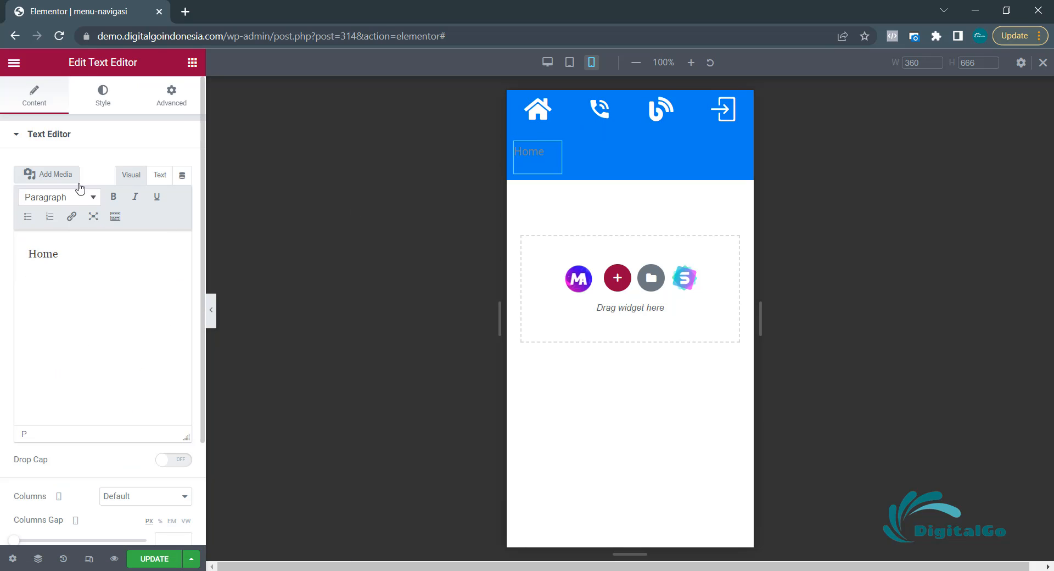
# - Center the Home label, color it white #FFFFFF and set its font size to 12 px
pyautogui.click(111, 105)
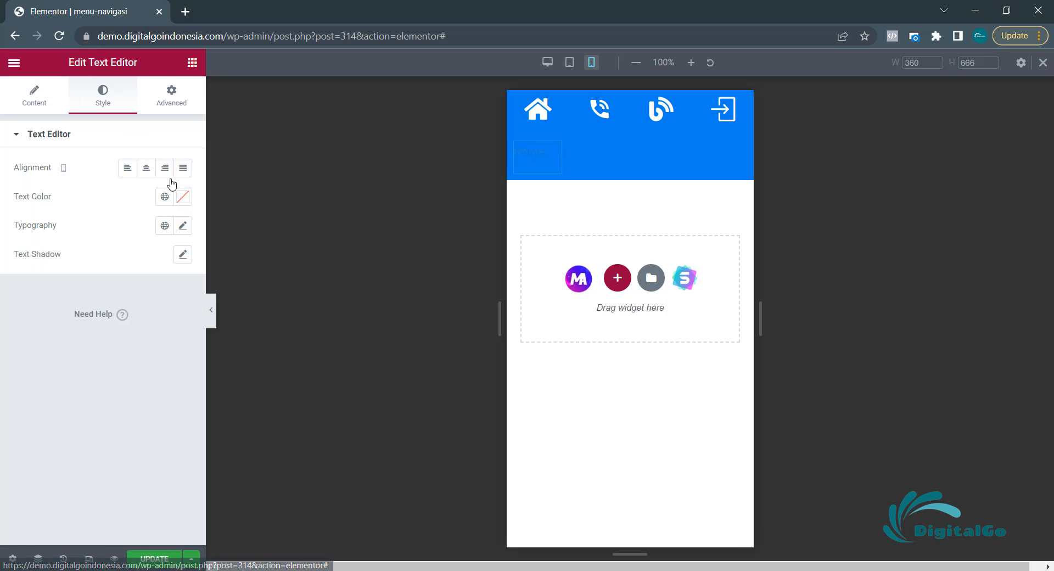
pyautogui.click(148, 171)
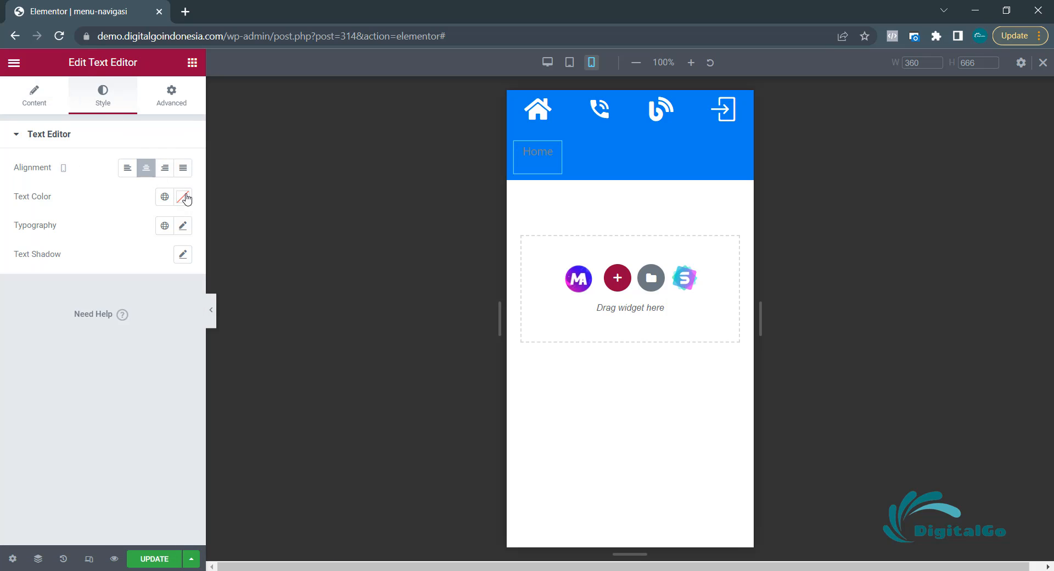
pyautogui.click(182, 197)
pyautogui.write('#FFFFFF')
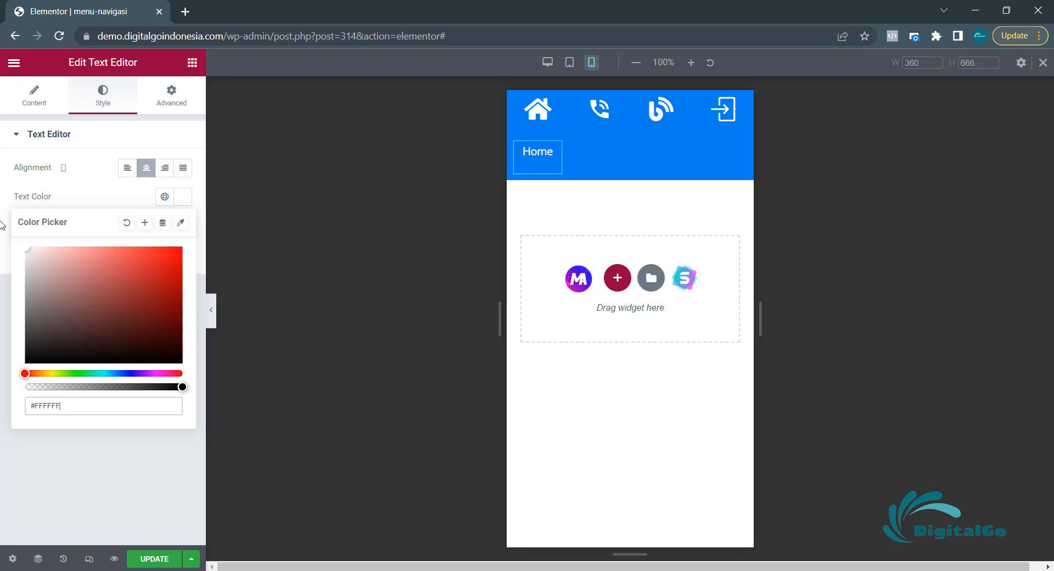
pyautogui.click(2, 198)
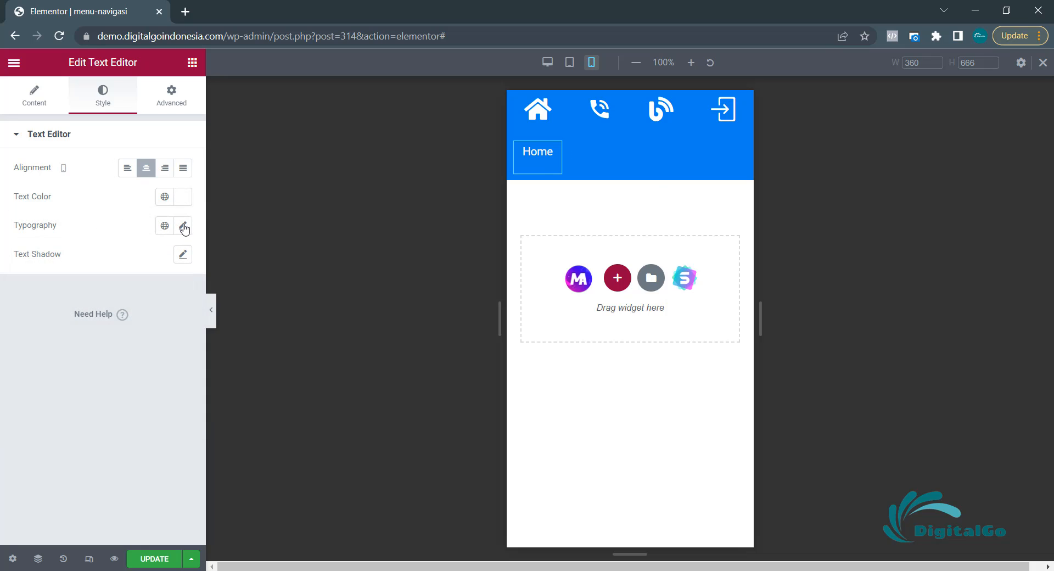
pyautogui.click(183, 226)
pyautogui.write('12')
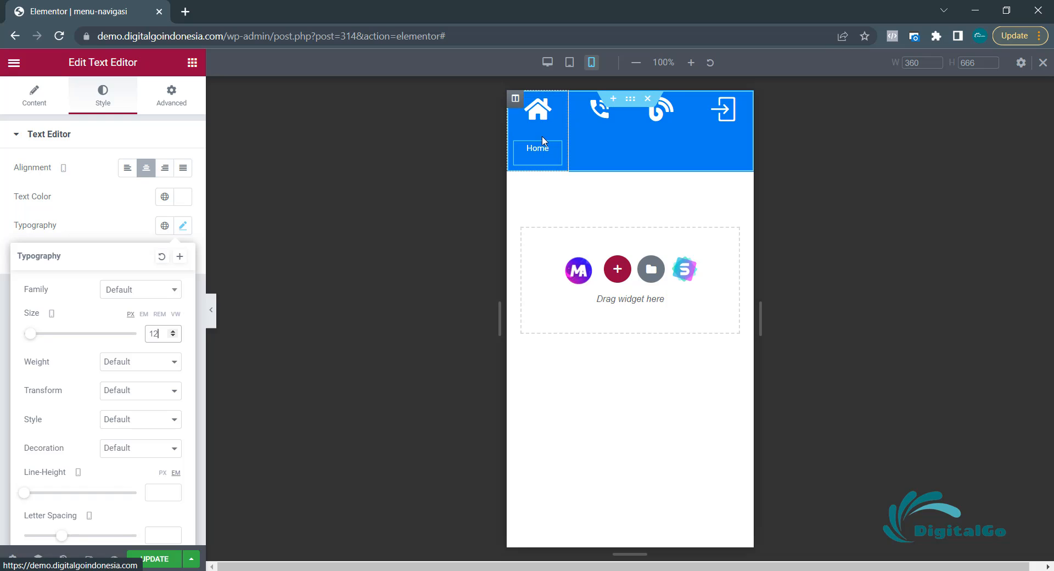
pyautogui.click(555, 153)
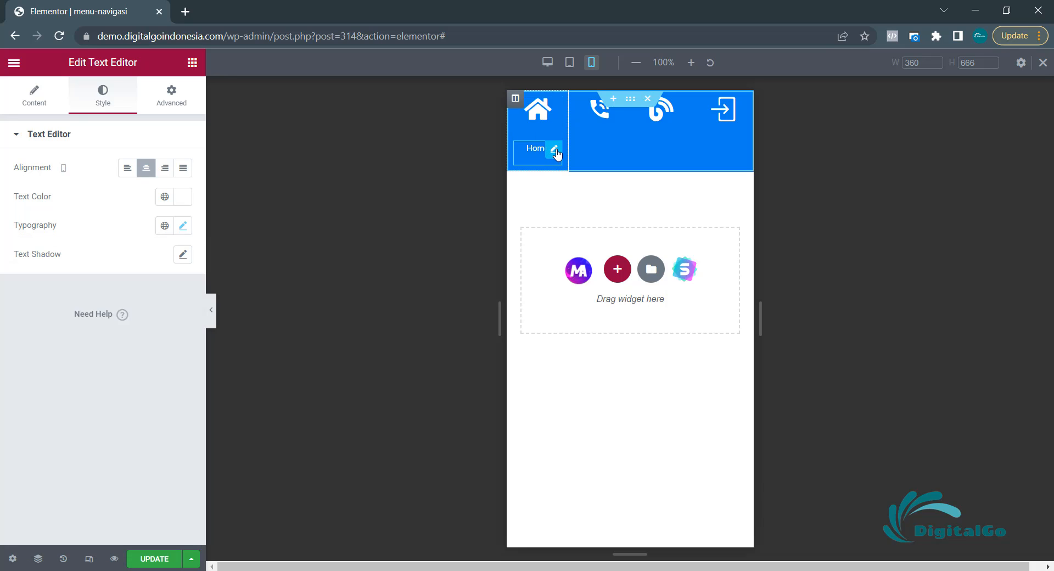
# - Unlink the Home label's margin values and set its top margin to -30 px, keeping the other sides at 0
pyautogui.click(172, 96)
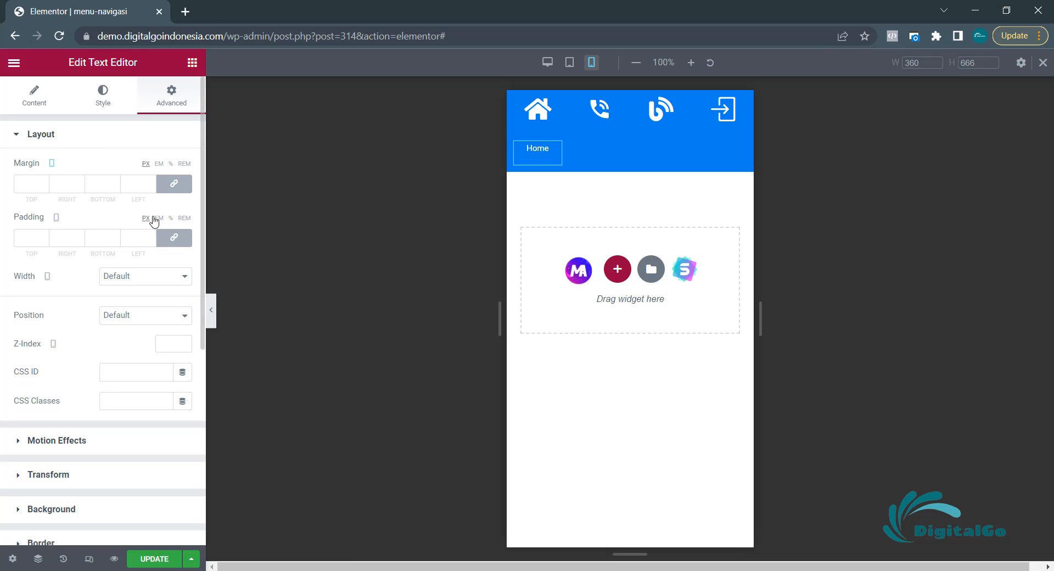
pyautogui.click(175, 185)
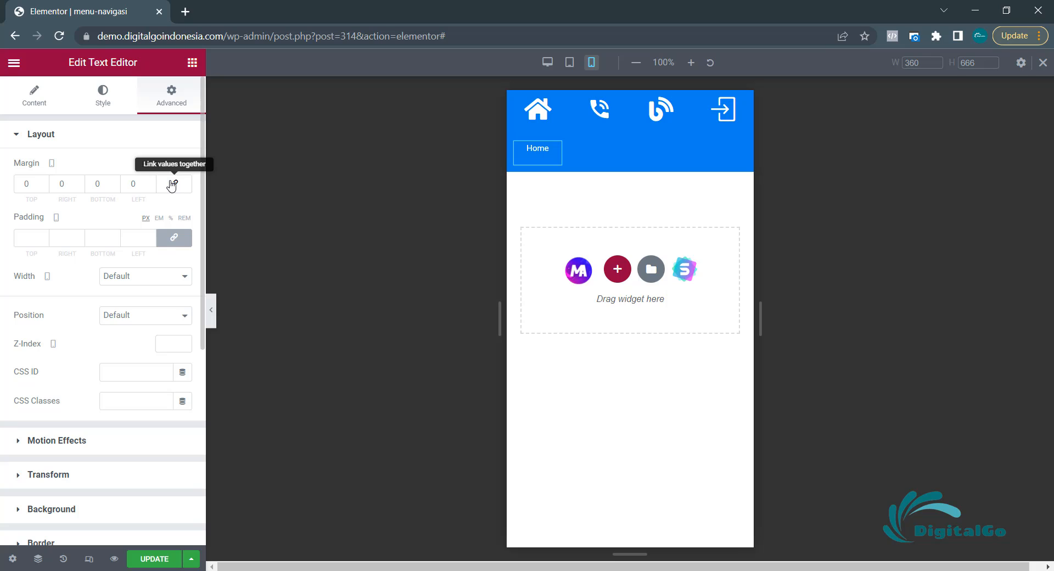
pyautogui.click(44, 186)
pyautogui.click(44, 186)
pyautogui.click(44, 186)
pyautogui.click(44, 186)
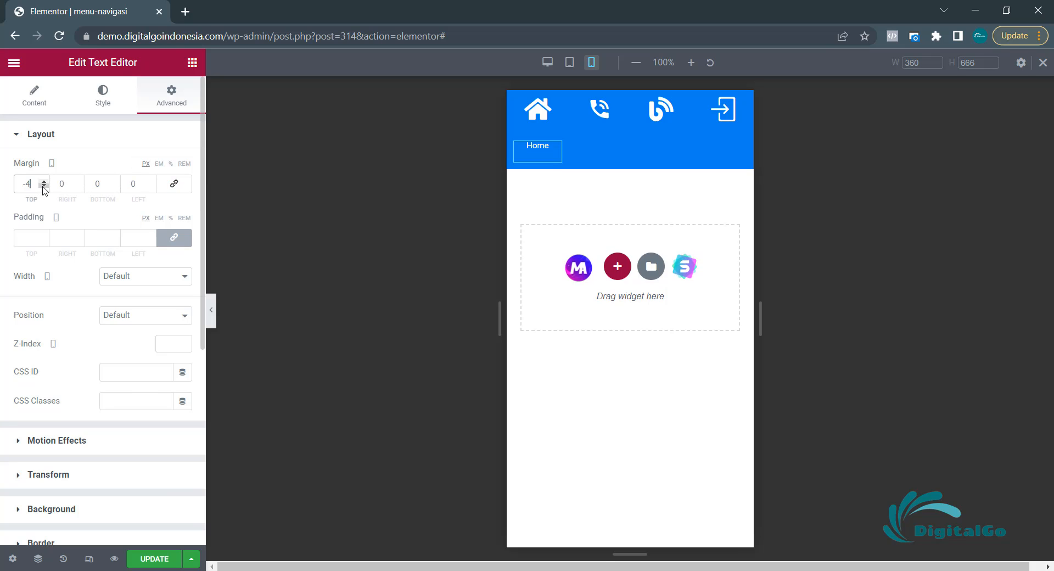
pyautogui.click(44, 186)
pyautogui.click(43, 186)
pyautogui.click(44, 187)
pyautogui.click(44, 188)
pyautogui.click(44, 188)
pyautogui.click(44, 187)
pyautogui.click(44, 187)
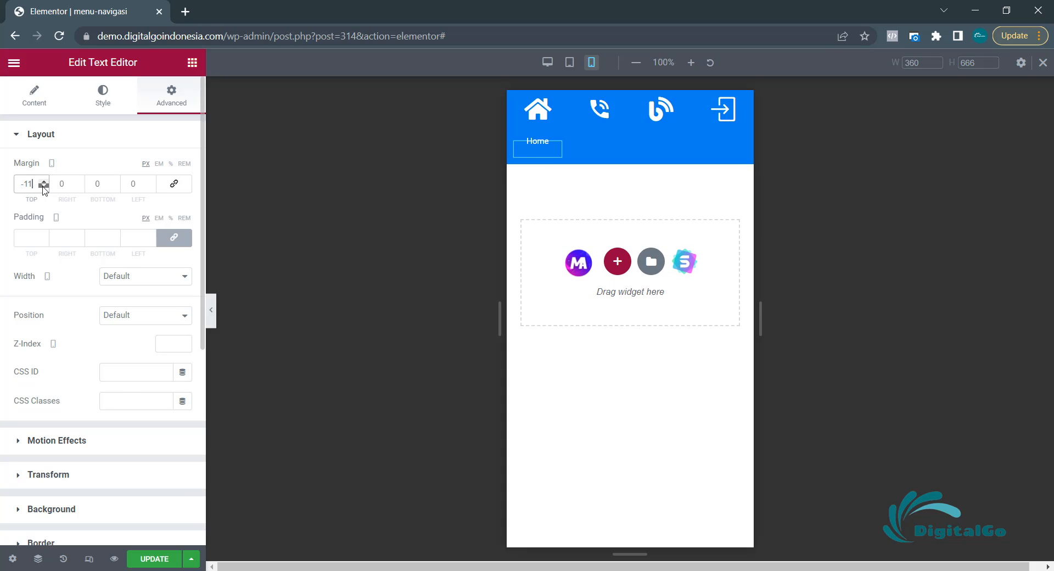
pyautogui.click(44, 187)
pyautogui.click(44, 187)
pyautogui.click(44, 187)
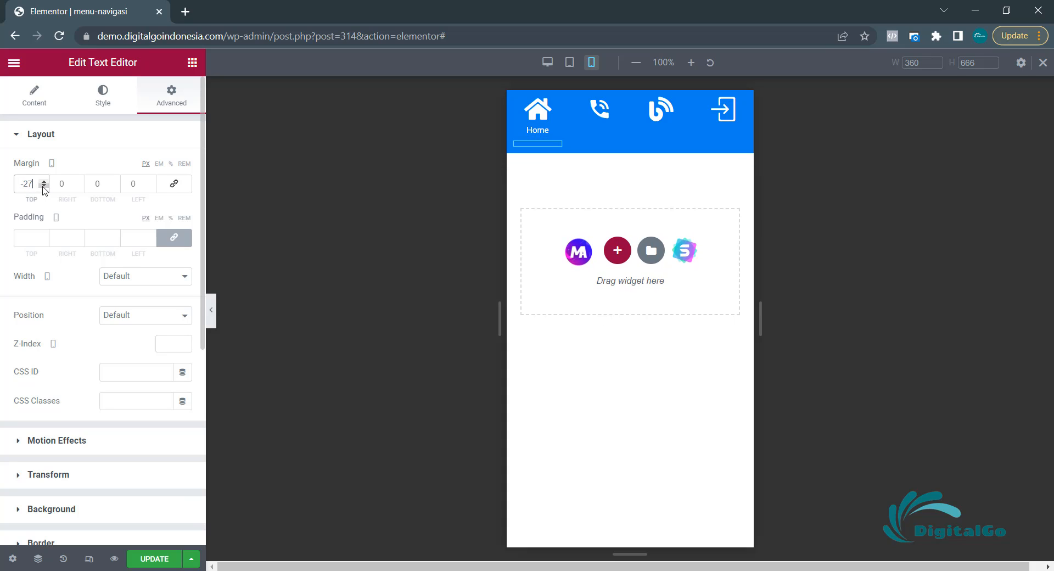
pyautogui.click(44, 187)
pyautogui.click(44, 187)
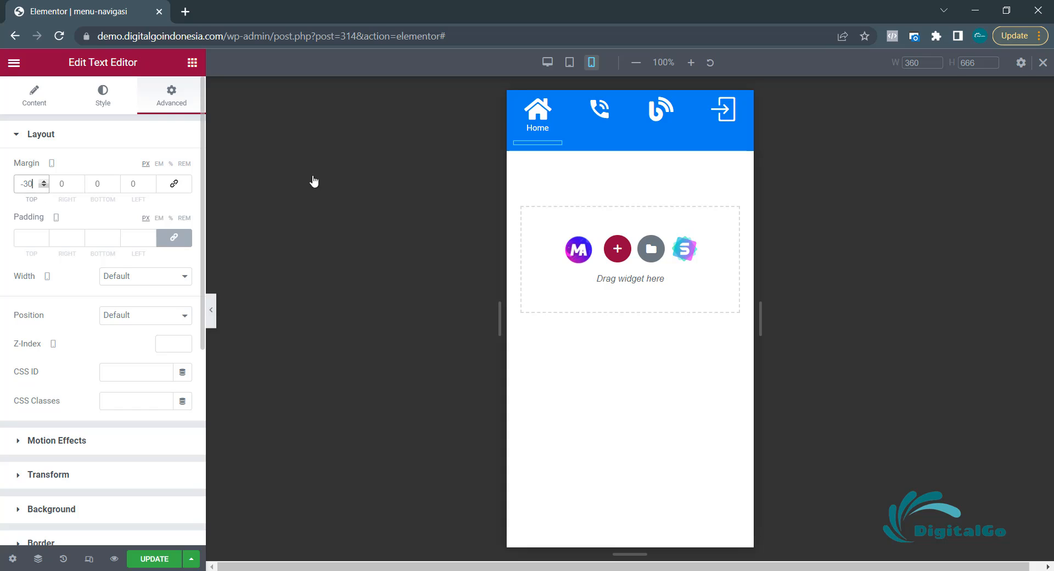
# - Copy the Home label and paste it below the phone, blog and login icons
pyautogui.rightClick(552, 152)
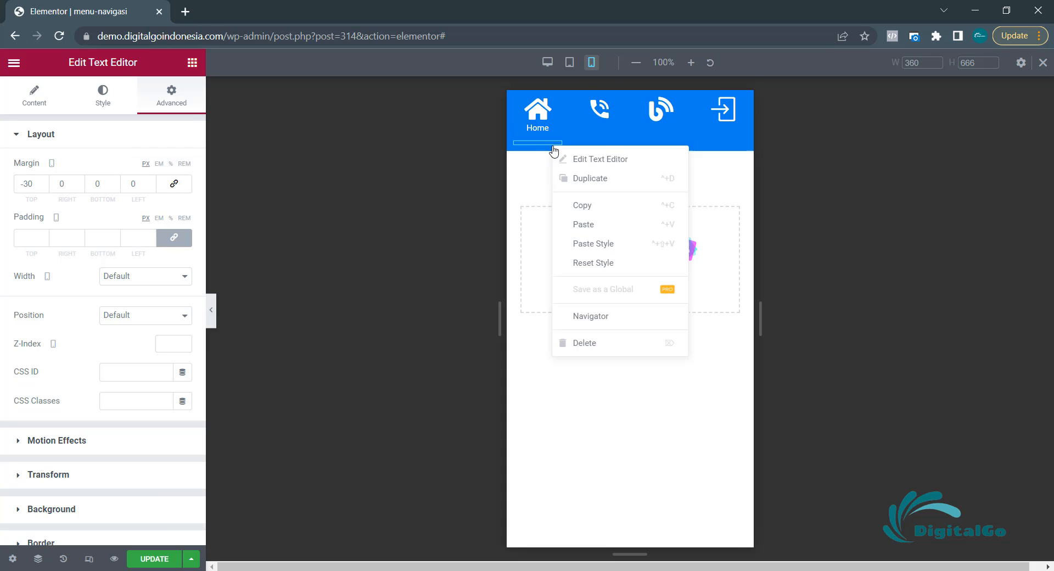
pyautogui.click(579, 208)
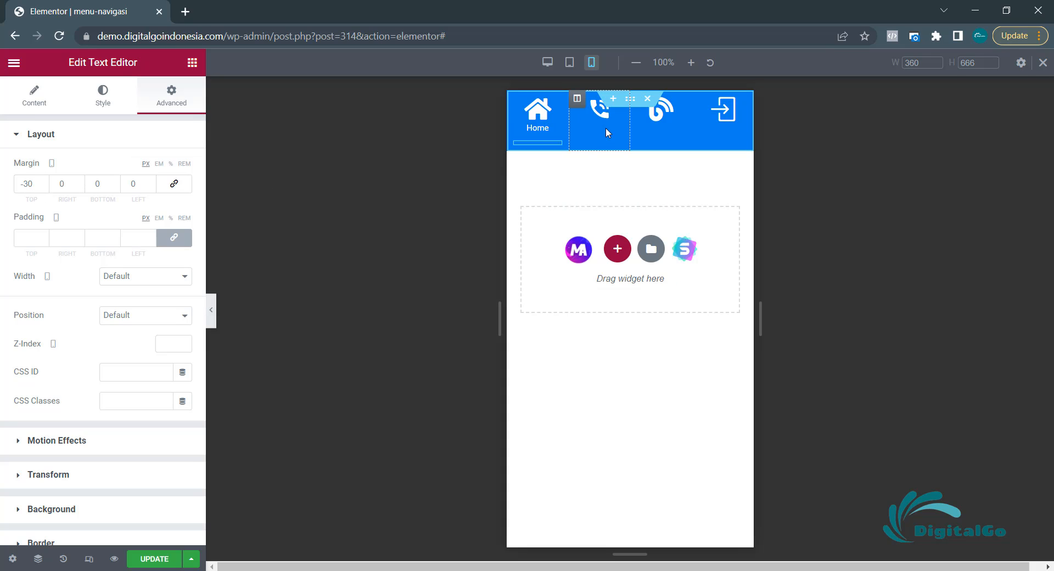
pyautogui.rightClick(604, 128)
pyautogui.click(654, 232)
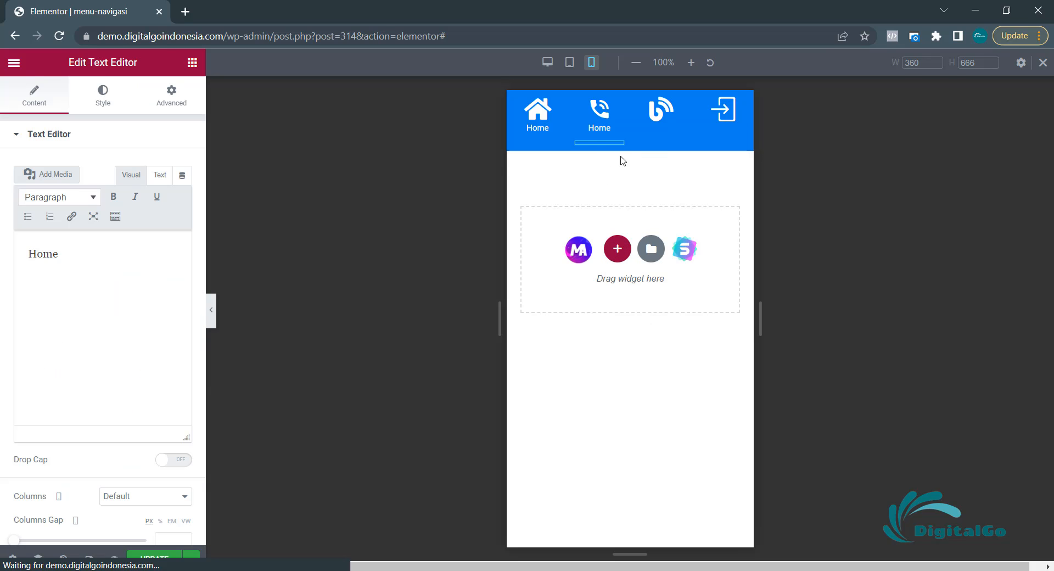
pyautogui.rightClick(670, 131)
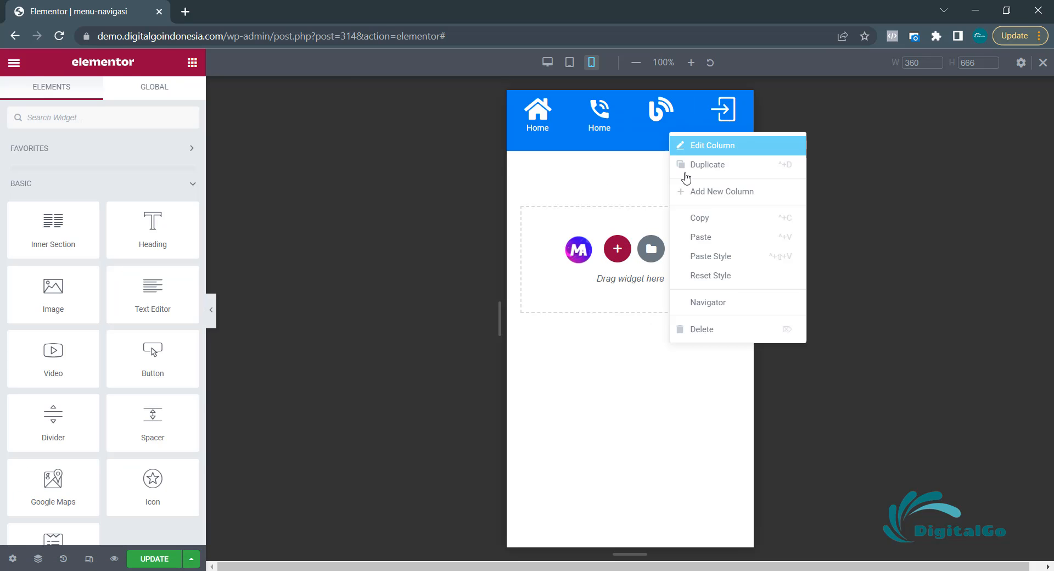
pyautogui.click(712, 235)
pyautogui.rightClick(718, 133)
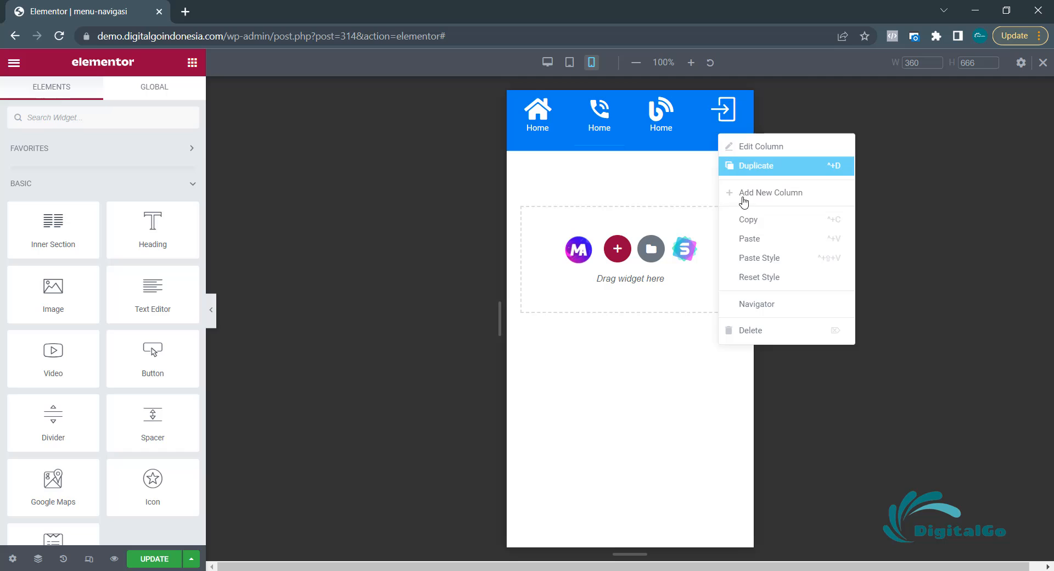
pyautogui.click(754, 238)
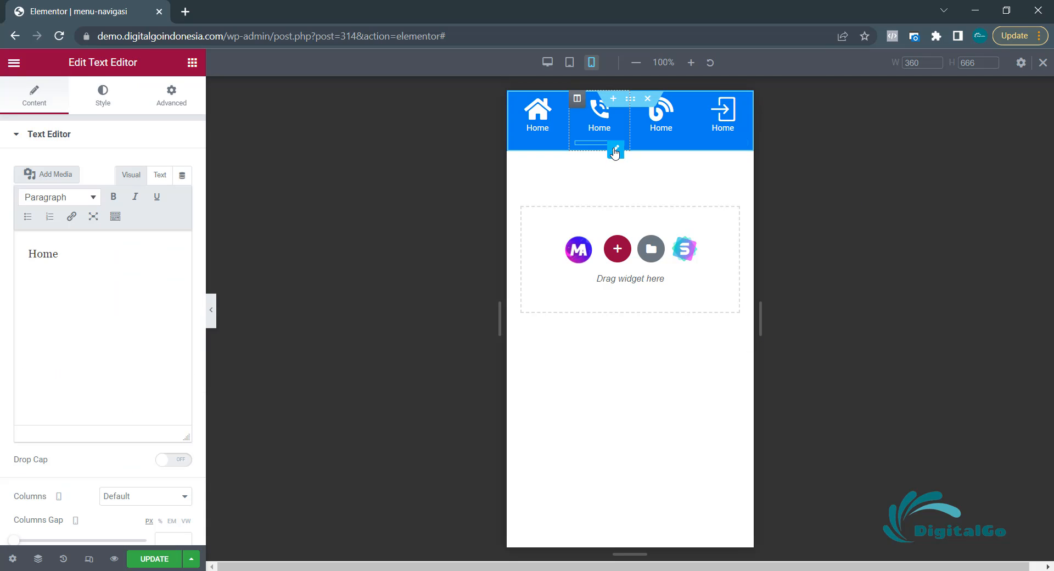
# - Change the label below the phone icon to "Call Us"
pyautogui.moveTo(164, 253); pyautogui.dragTo(1, 247)
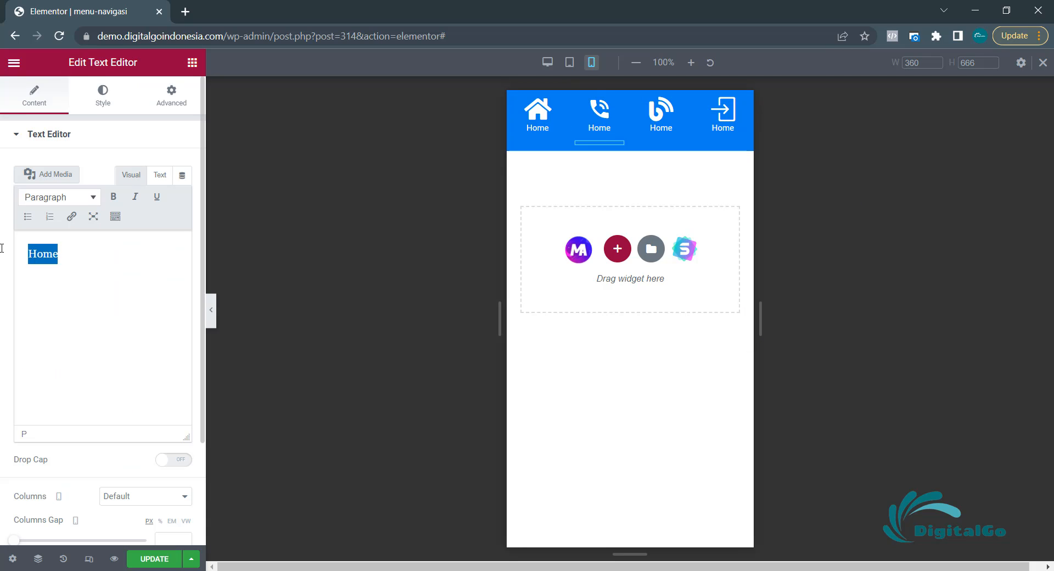
pyautogui.write('Call Us')
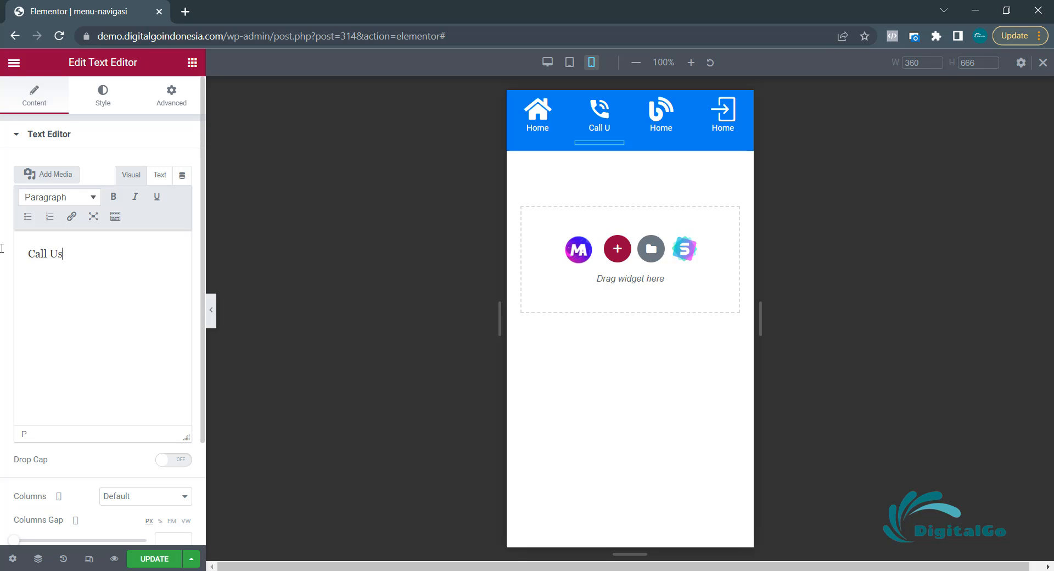
# - Change the label below the blog icon to "Blog" and the one below the login icon to "Sign In", and save the header
pyautogui.click(676, 151)
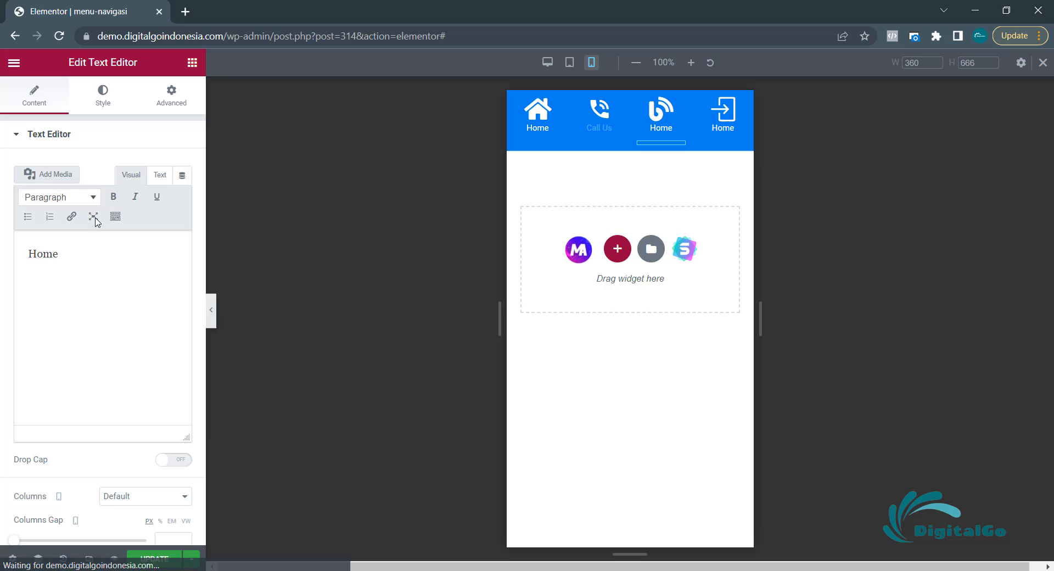
pyautogui.doubleClick(41, 256)
pyautogui.write('Blog')
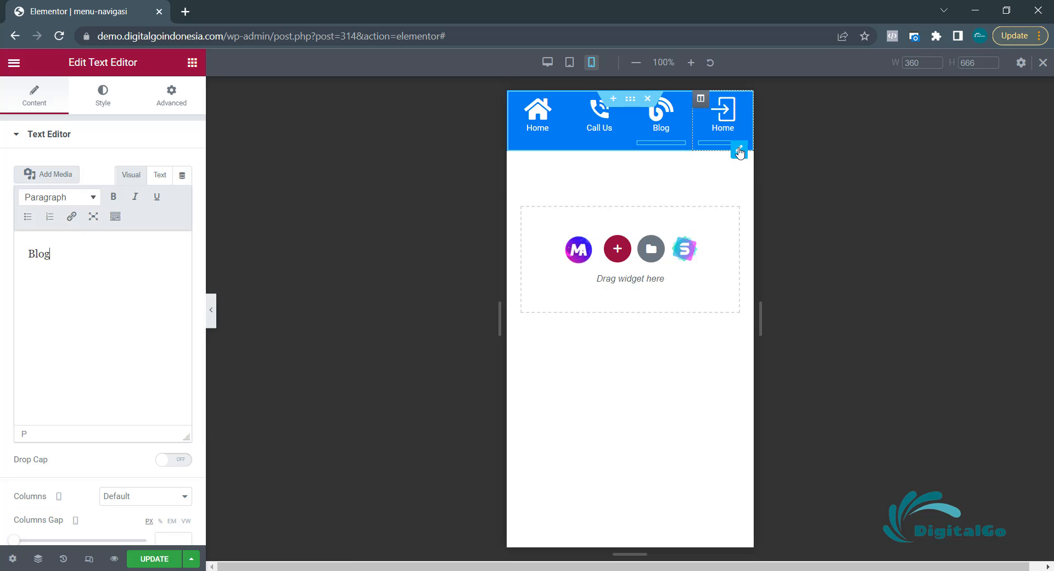
pyautogui.click(740, 152)
pyautogui.doubleClick(45, 251)
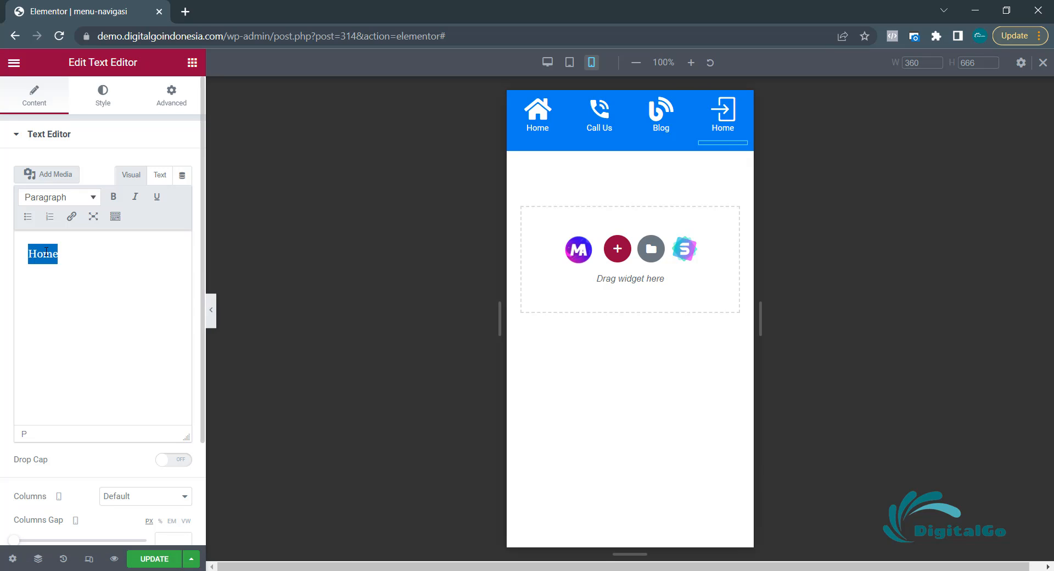
pyautogui.write('Sign In')
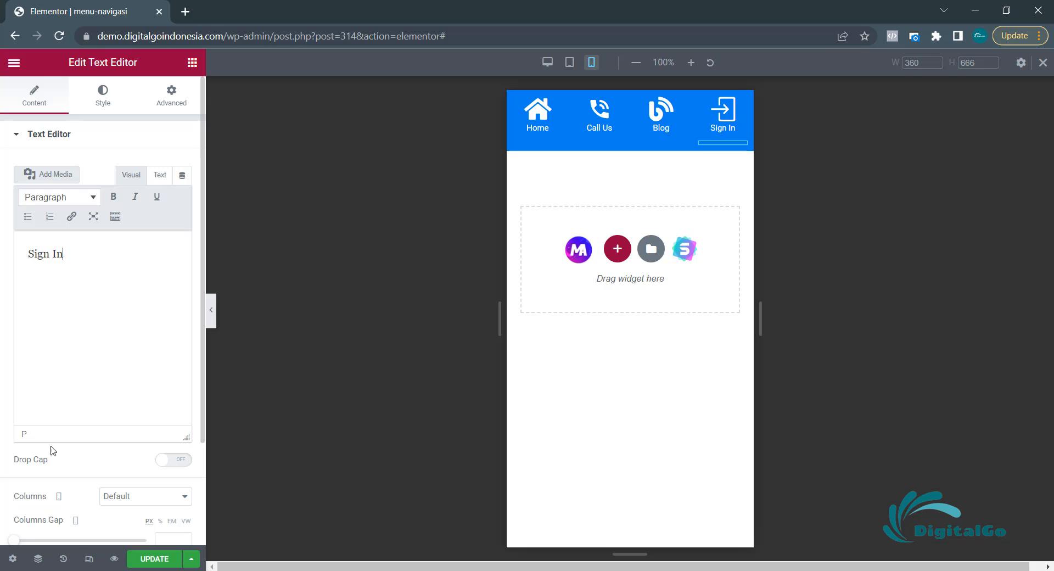
pyautogui.click(156, 556)
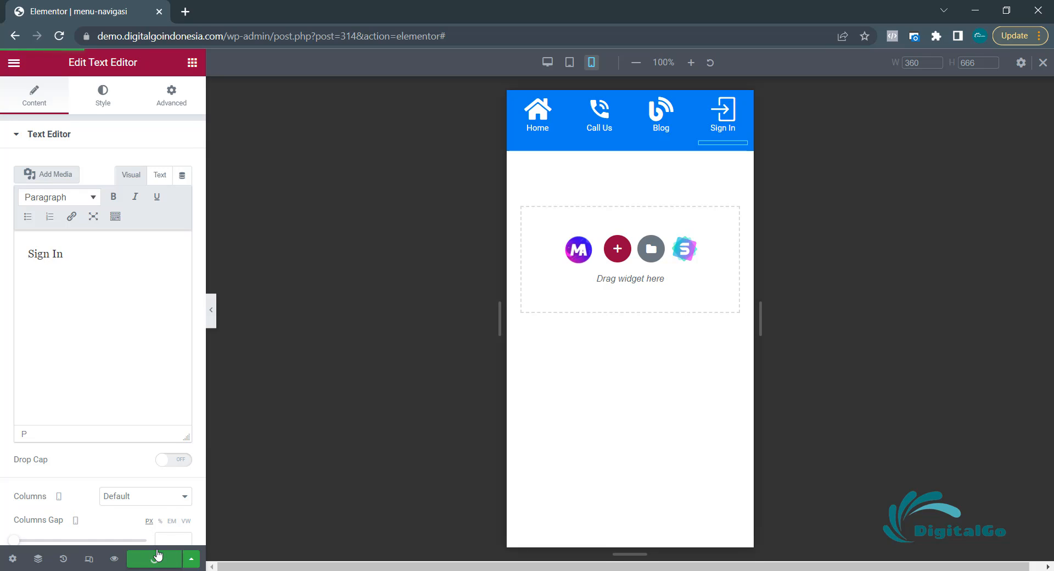
# - Preview the saved header, and open the site's home page at demo.digitalgoindonesia.com to check how the menu looks on desktop
pyautogui.click(114, 559)
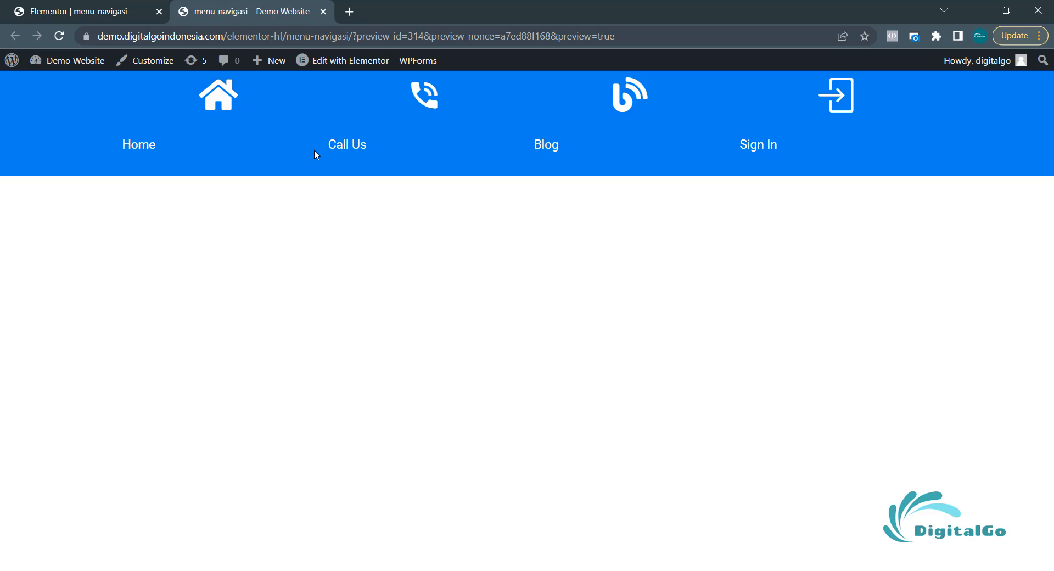
pyautogui.moveTo(230, 36); pyautogui.dragTo(840, 86)
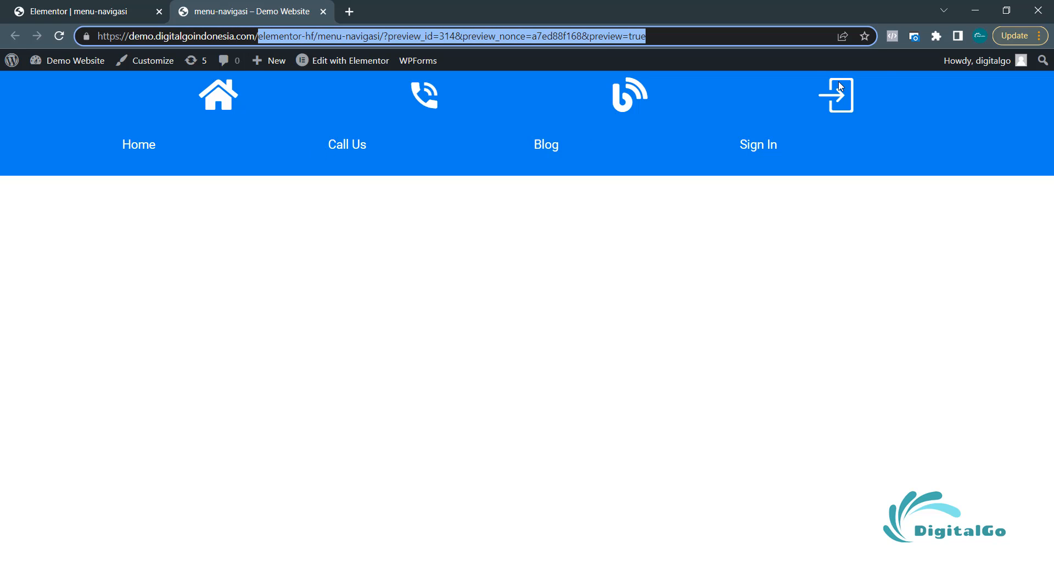
pyautogui.press('BackSpace')
pyautogui.press('Return')
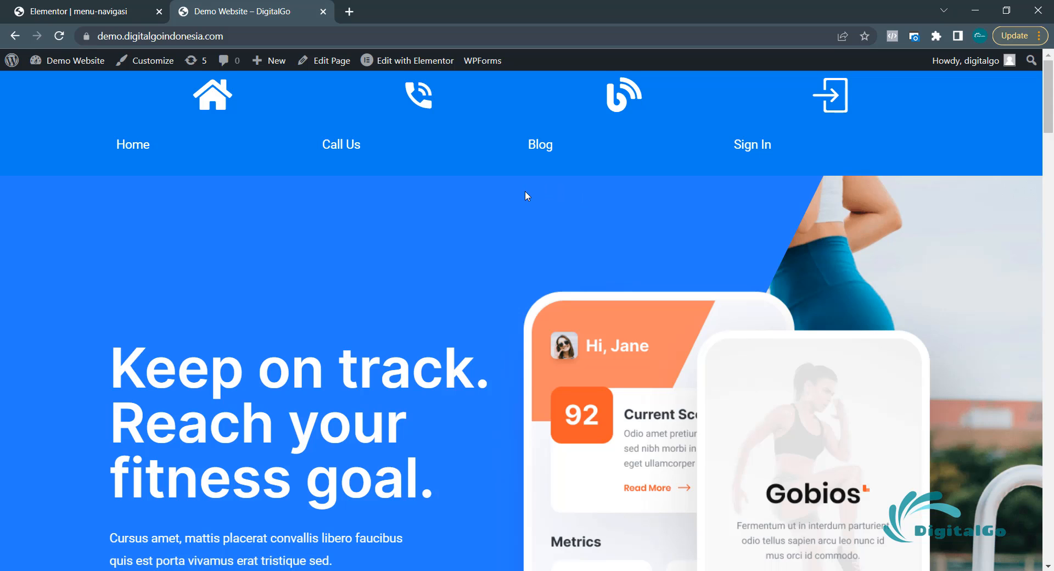
pyautogui.scroll(-8, 519, 200)
pyautogui.scroll(8, 511, 210)
# - Return to the Elementor editor, hide the icon menu section on desktop and tablet, and save the header
pyautogui.click(74, 6)
pyautogui.moveTo(621, 126)
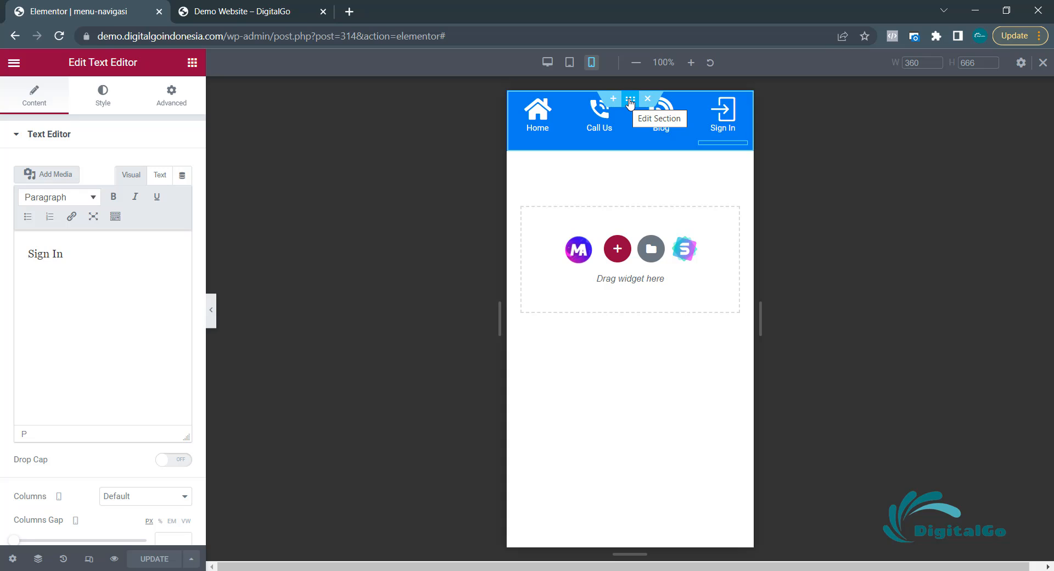
pyautogui.click(629, 101)
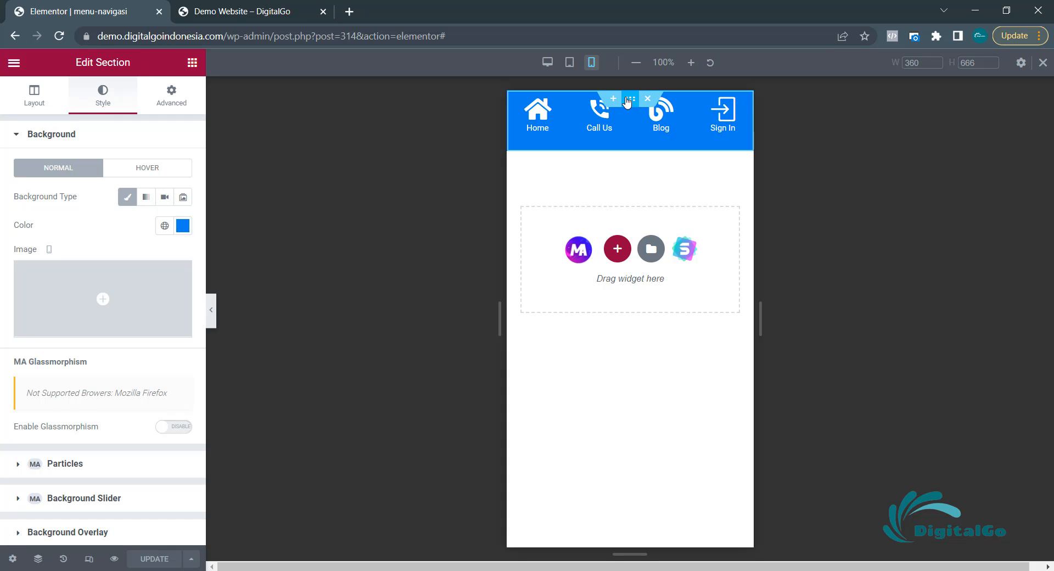
pyautogui.click(175, 101)
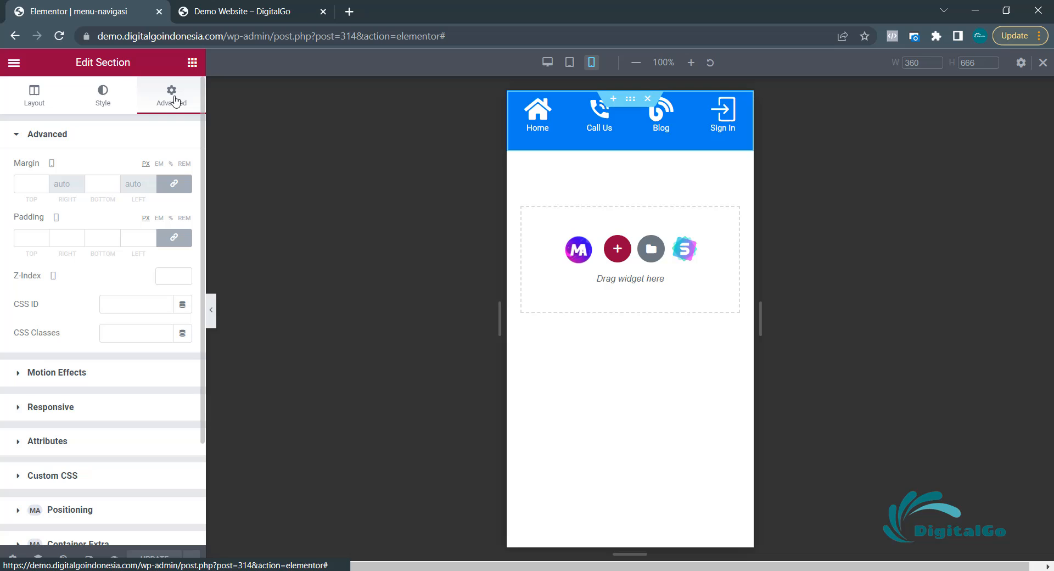
pyautogui.click(46, 407)
pyautogui.click(175, 343)
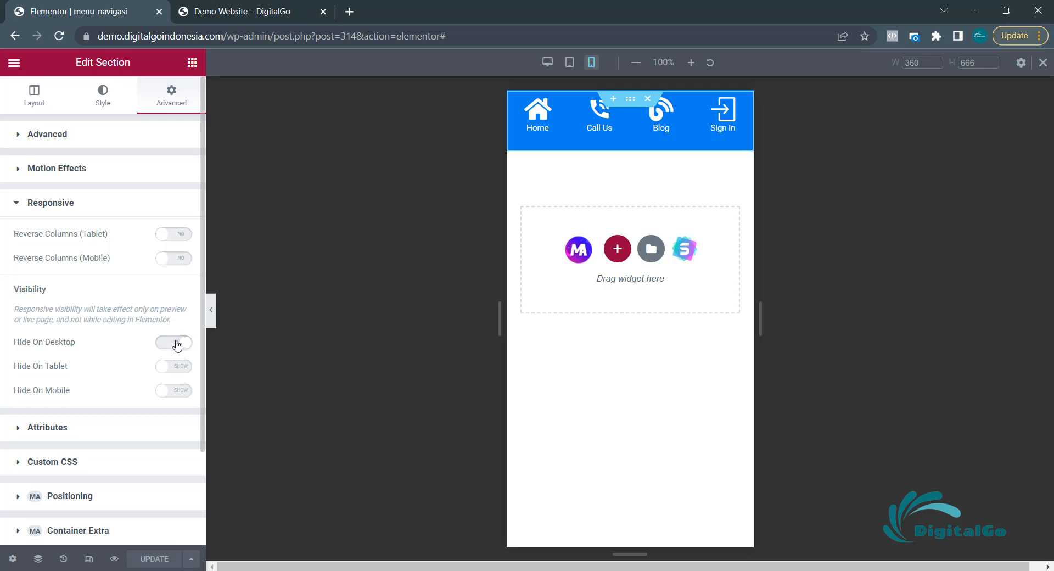
pyautogui.click(175, 366)
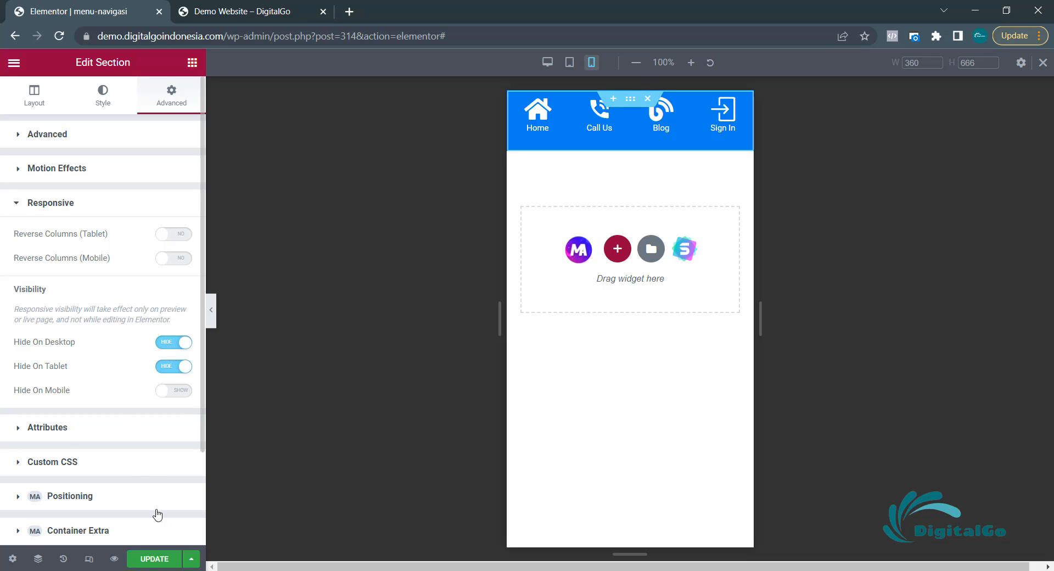
pyautogui.click(148, 559)
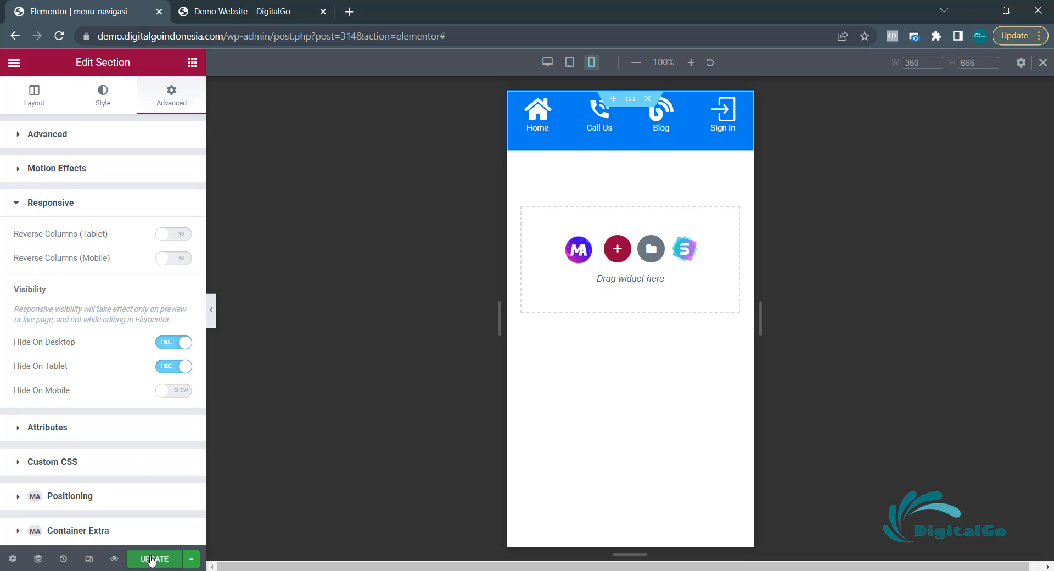
# - Reopen the home page at demo.digitalgoindonesia.com and check whether the icon menu is hidden on desktop
pyautogui.click(272, 5)
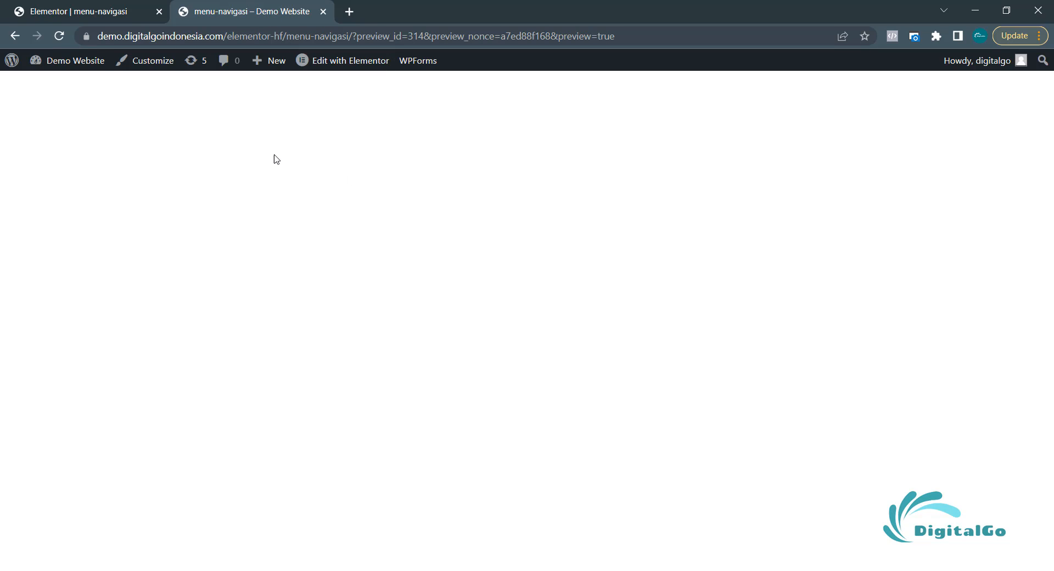
pyautogui.click(59, 36)
pyautogui.click(289, 40)
pyautogui.click(229, 37)
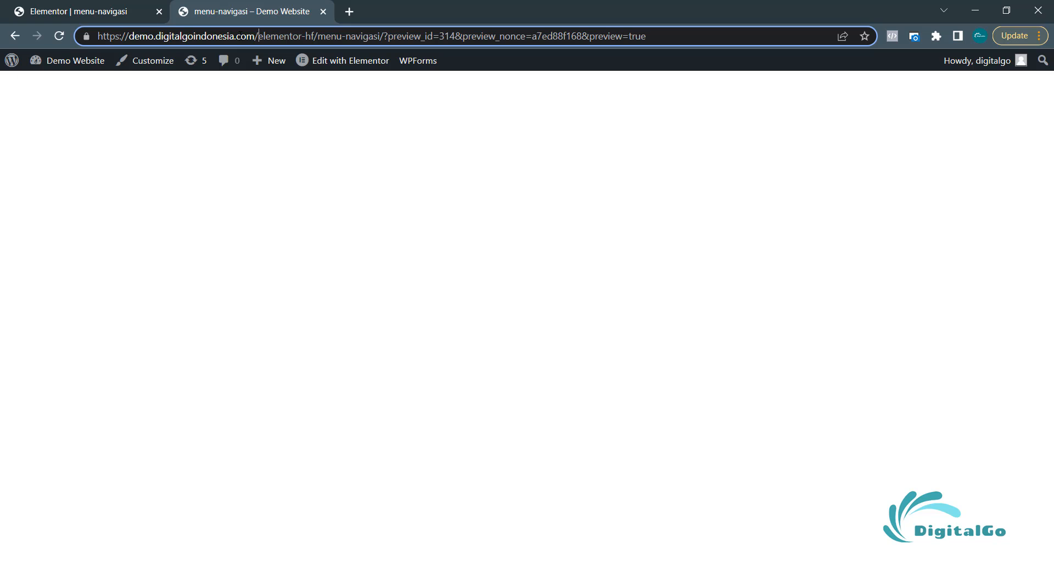
pyautogui.hotkey('shift', 'End')
pyautogui.press('BackSpace')
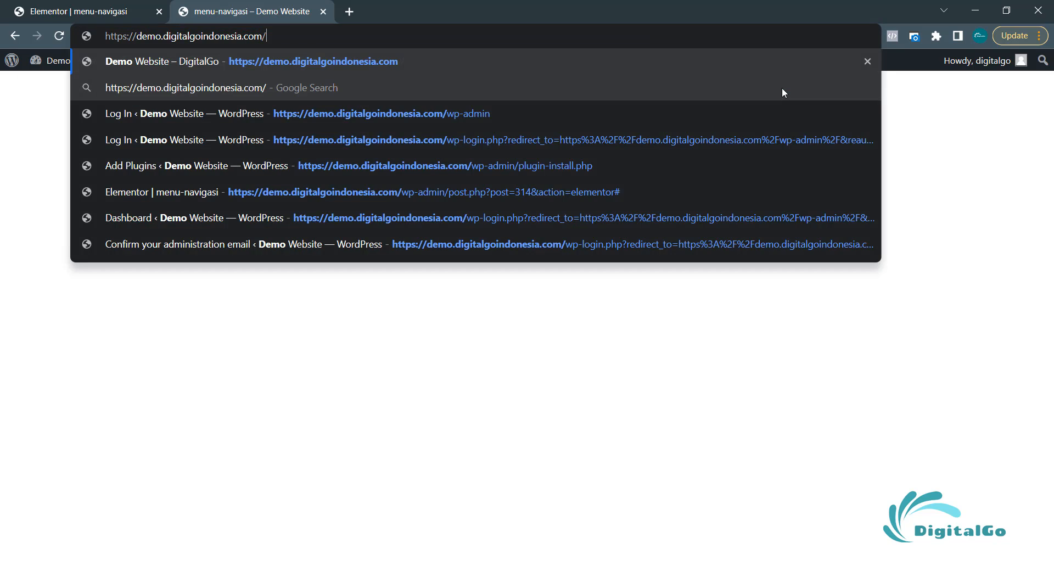
pyautogui.press('Return')
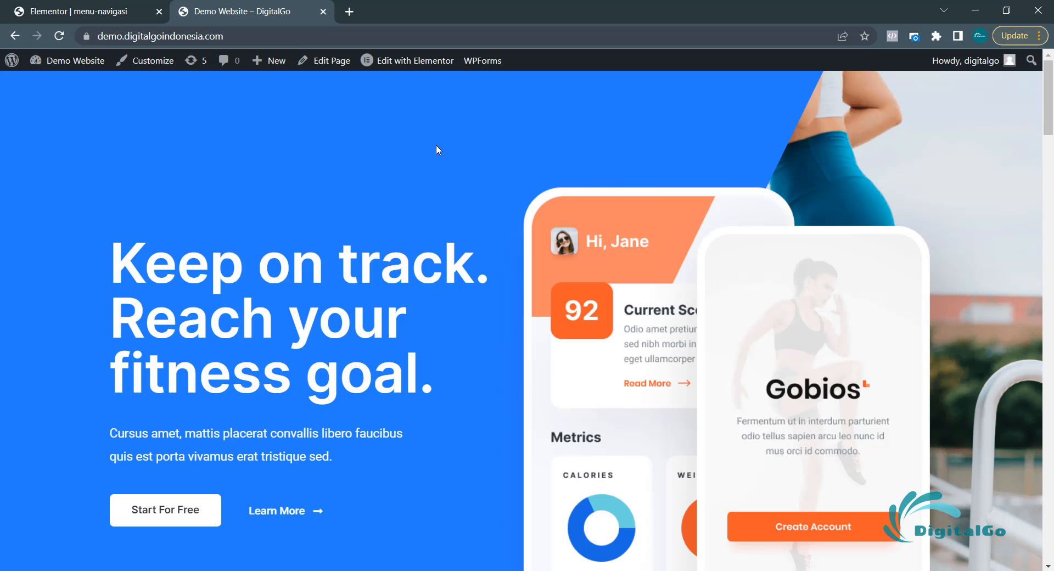
pyautogui.scroll(-9, 439, 159)
pyautogui.scroll(4, 447, 158)
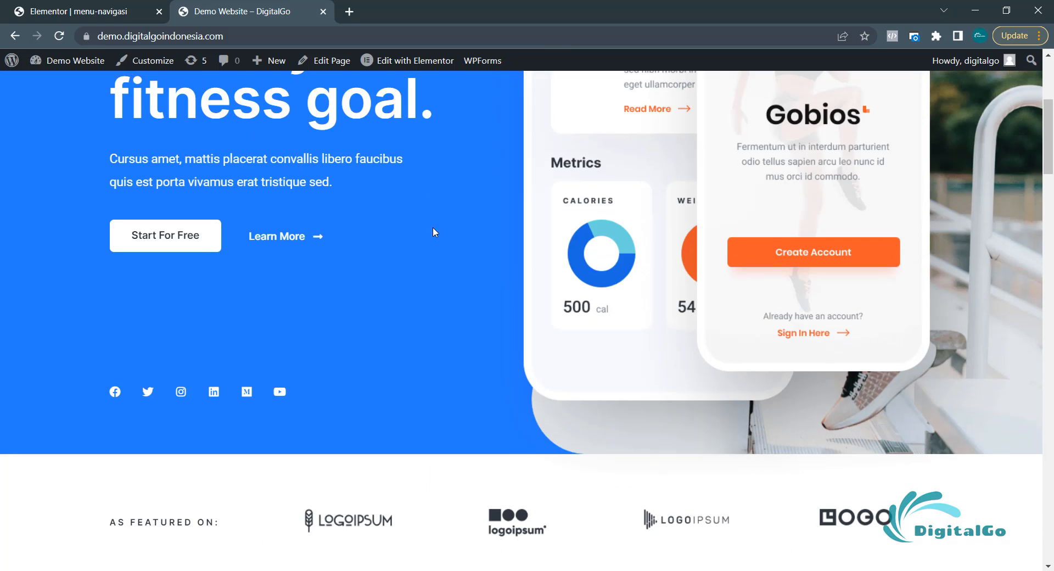
# - Inspect the home page in the browser's responsive device view and check how the icon menu looks and behaves while scrolling
pyautogui.rightClick(433, 227)
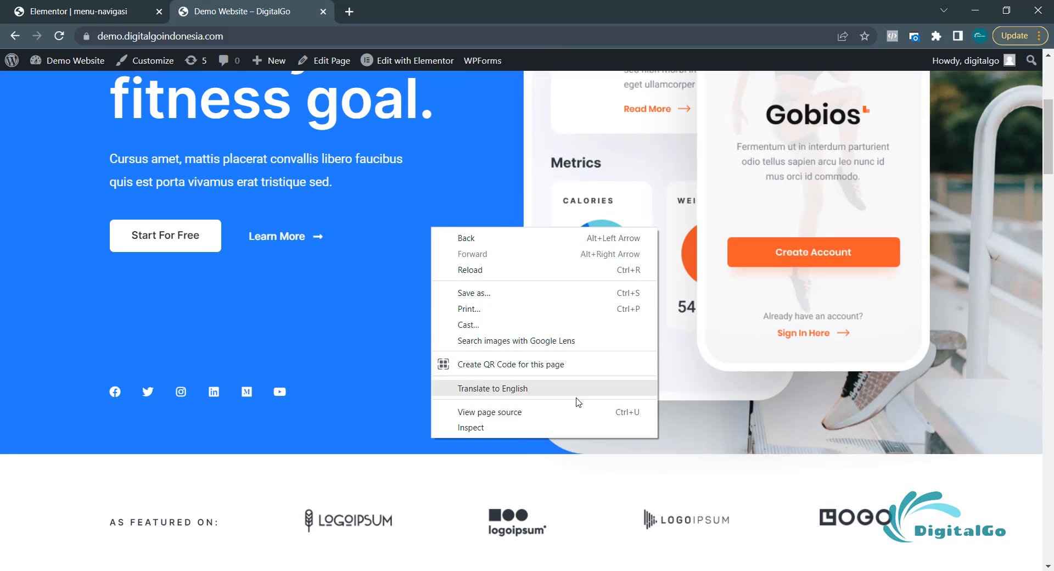
pyautogui.click(578, 430)
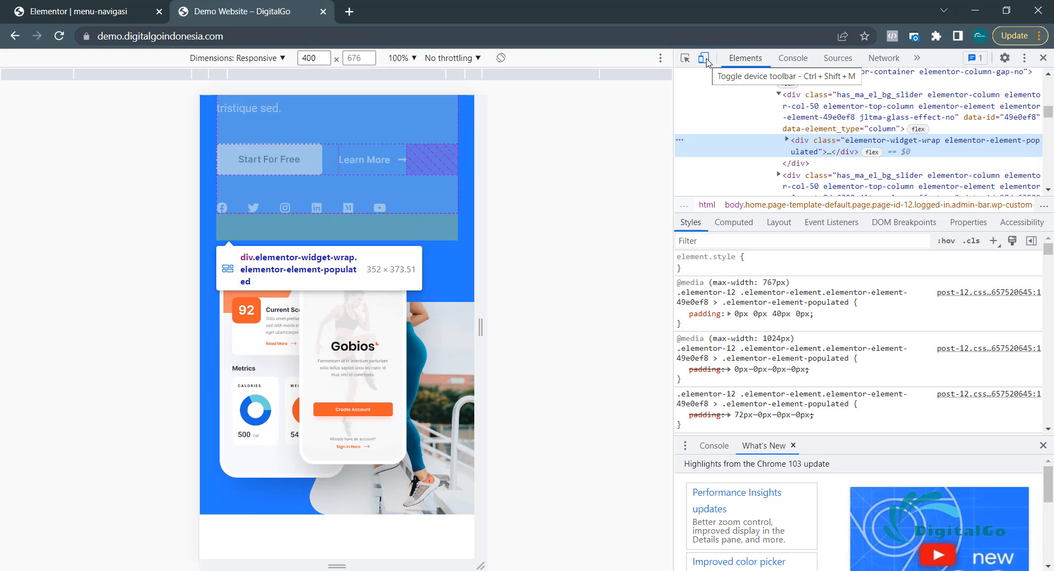
pyautogui.click(704, 59)
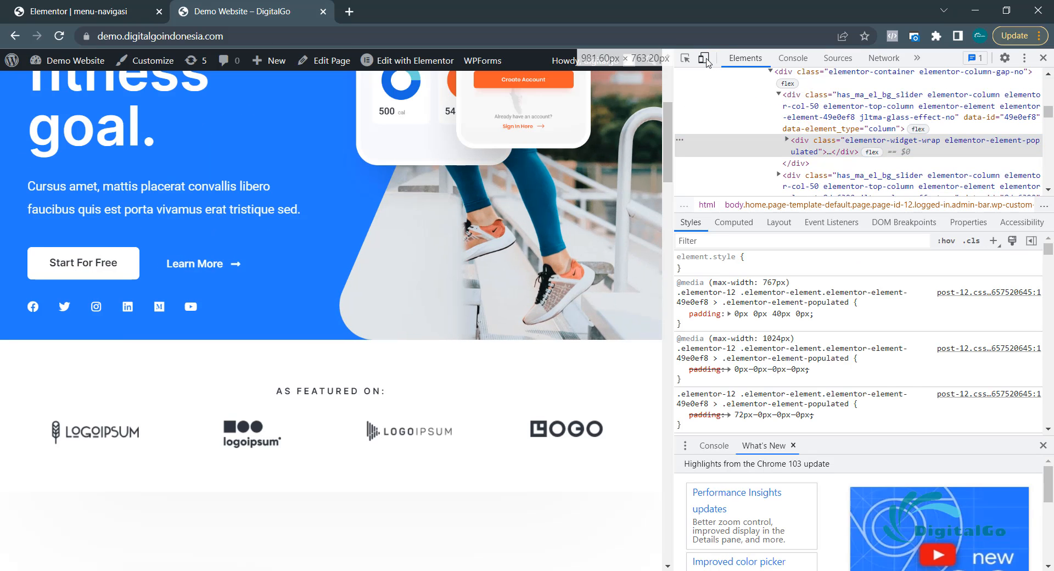
pyautogui.click(704, 58)
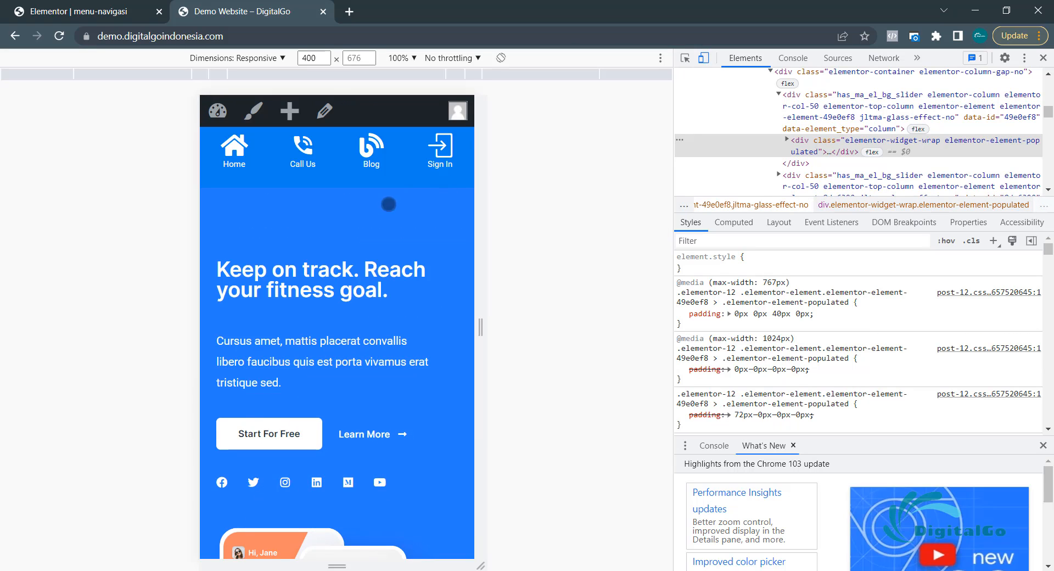
pyautogui.scroll(-6, 349, 197)
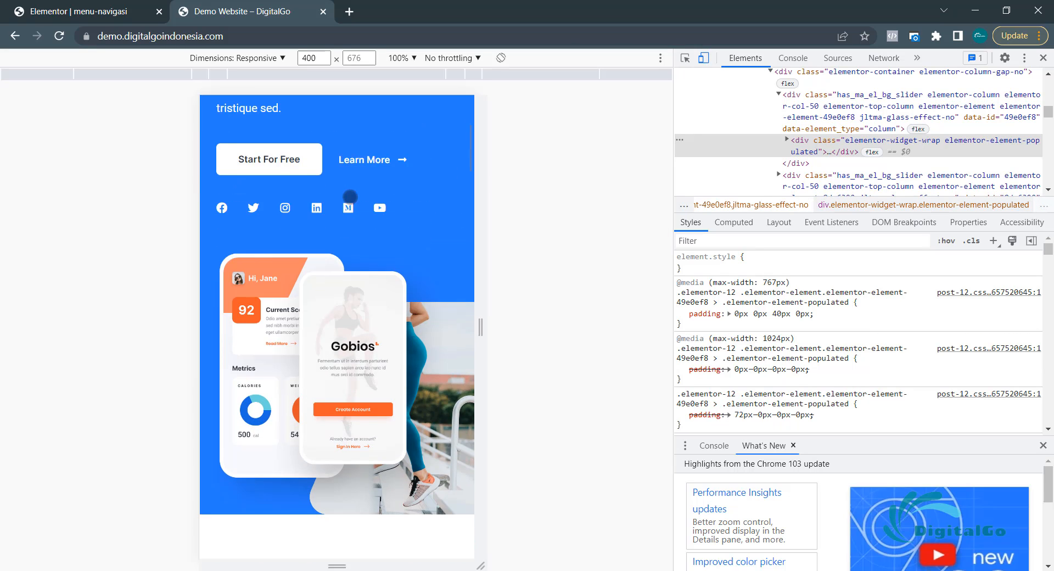
pyautogui.scroll(6, 350, 196)
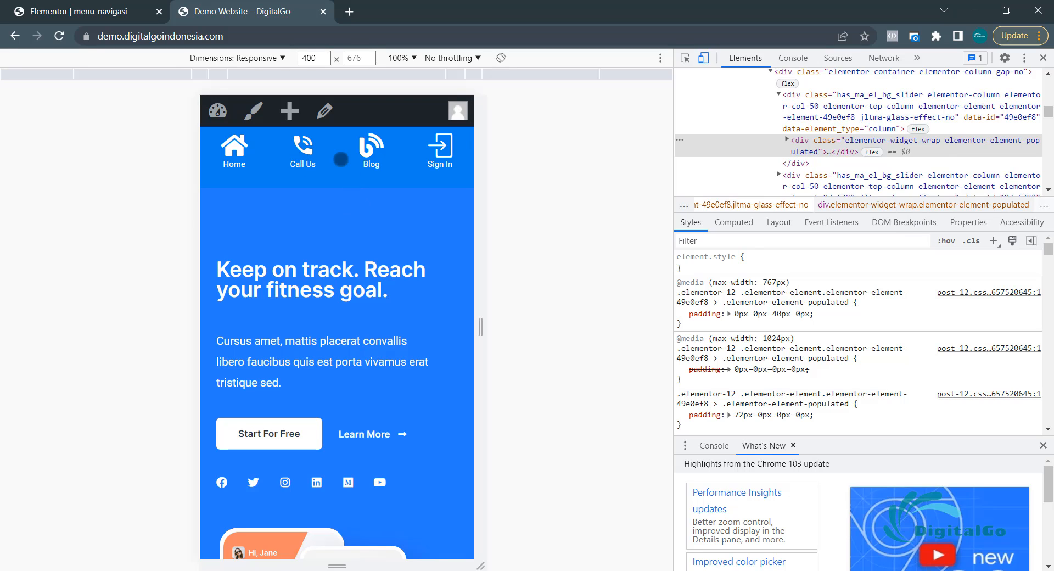
pyautogui.scroll(-3, 367, 437)
pyautogui.scroll(3, 377, 386)
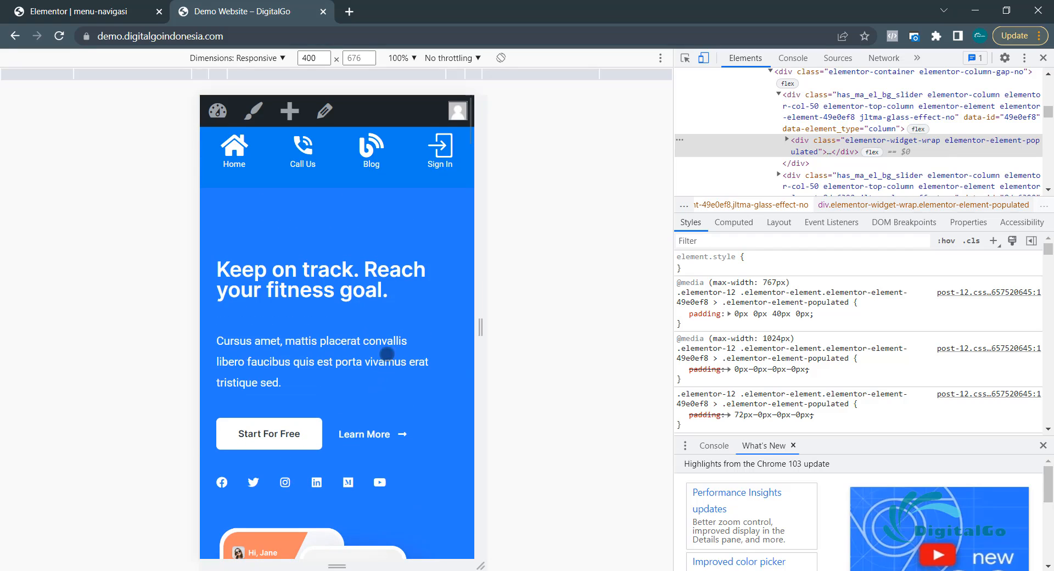
pyautogui.scroll(-6, 352, 275)
pyautogui.scroll(6, 301, 160)
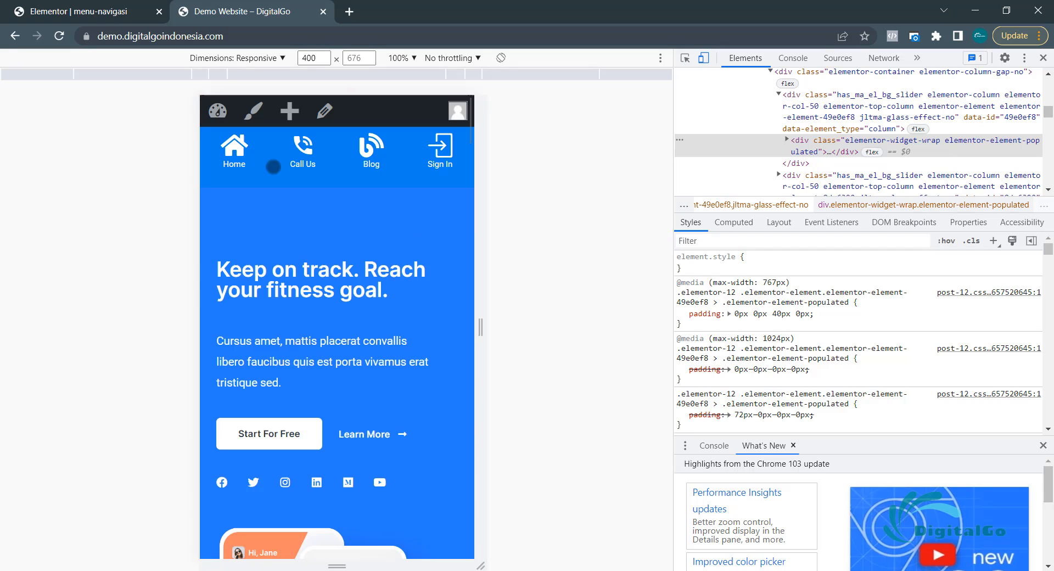
# - Return to the Elementor editor and start a "selector" rule in the icon menu section's Master Addons custom CSS
pyautogui.click(63, 8)
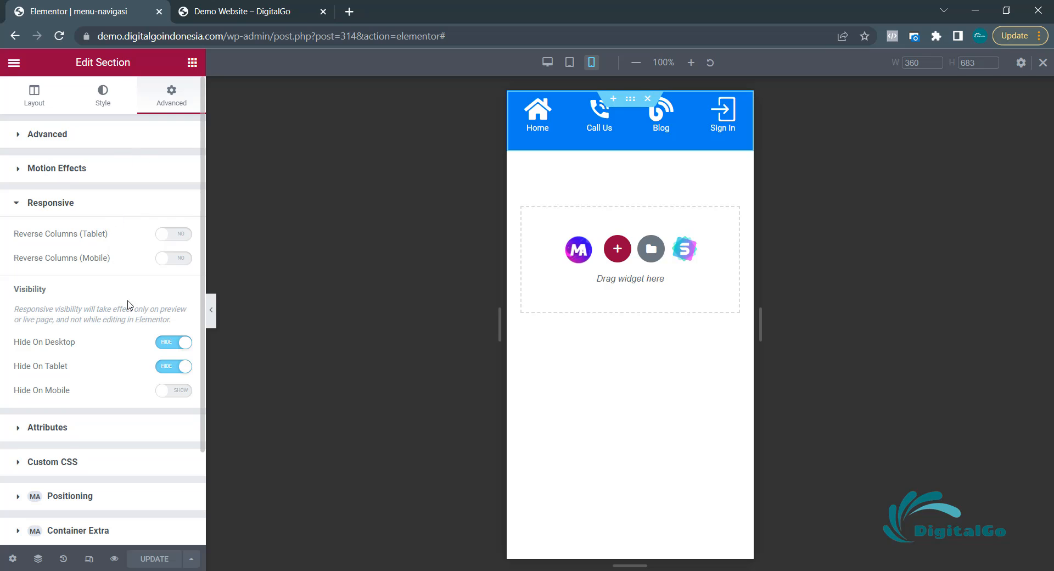
pyautogui.click(51, 203)
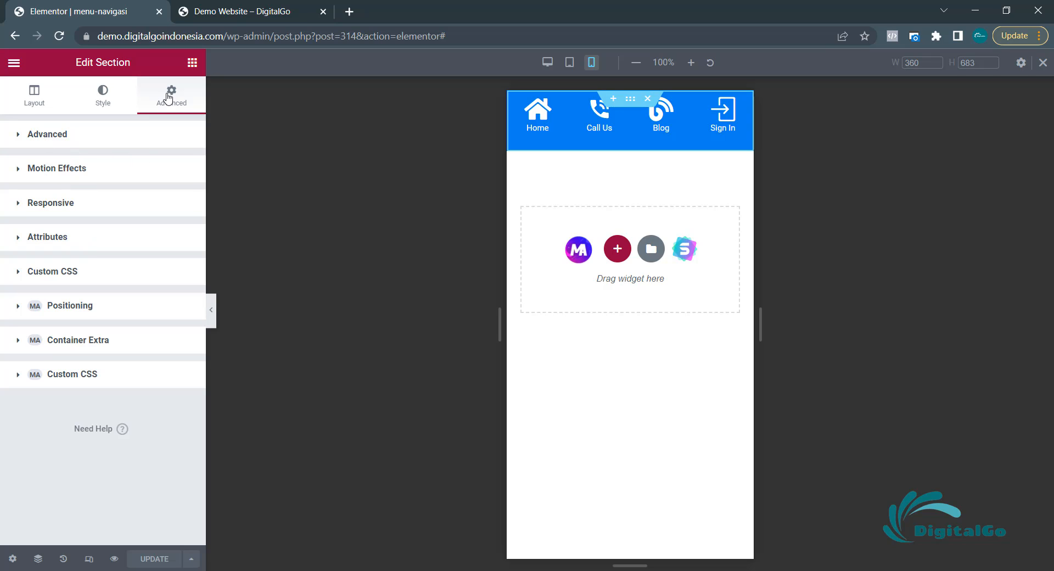
pyautogui.click(71, 376)
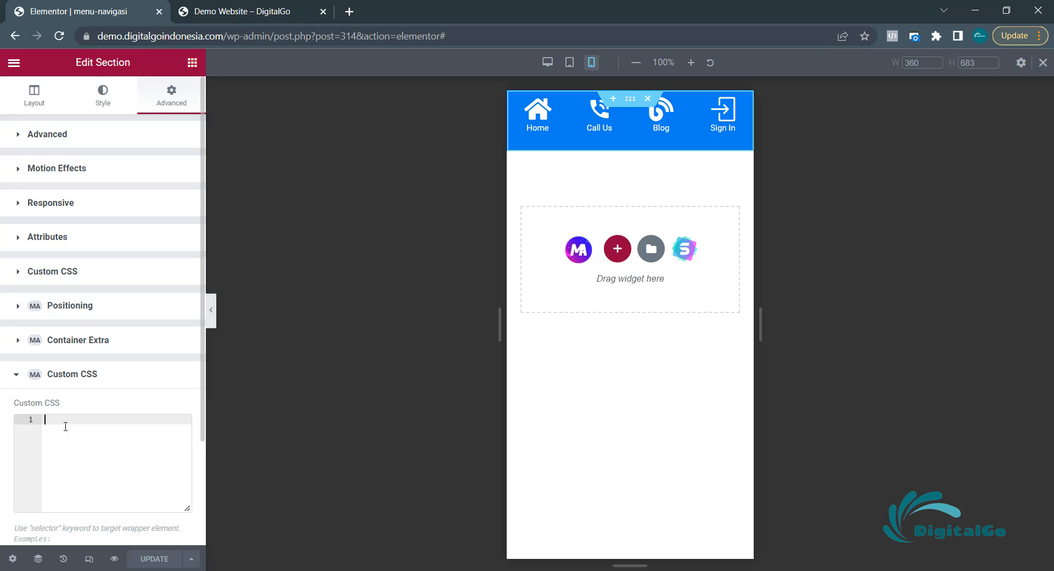
pyautogui.write('selector')
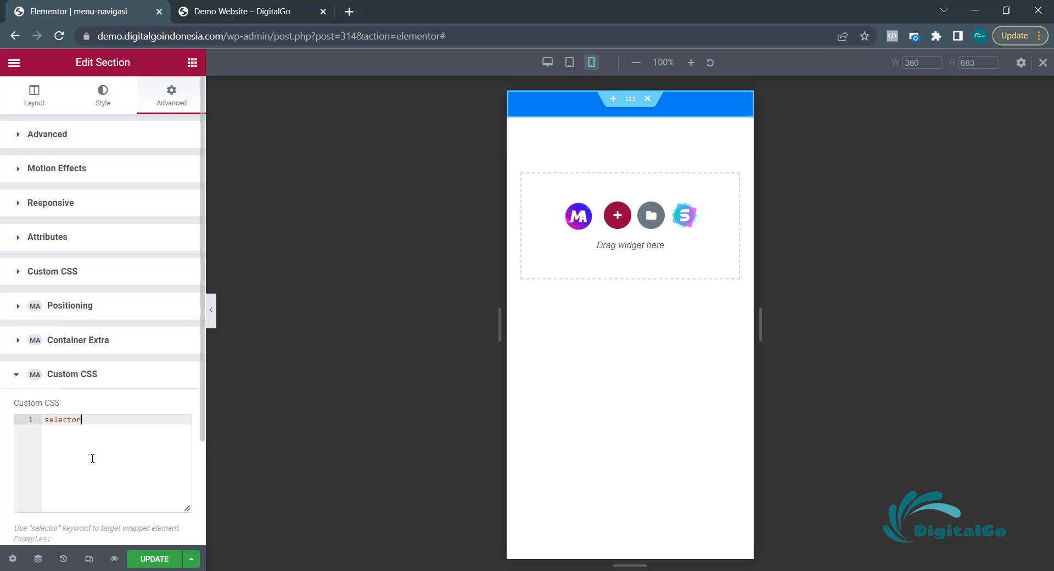
pyautogui.write(' {')
pyautogui.press('Return')
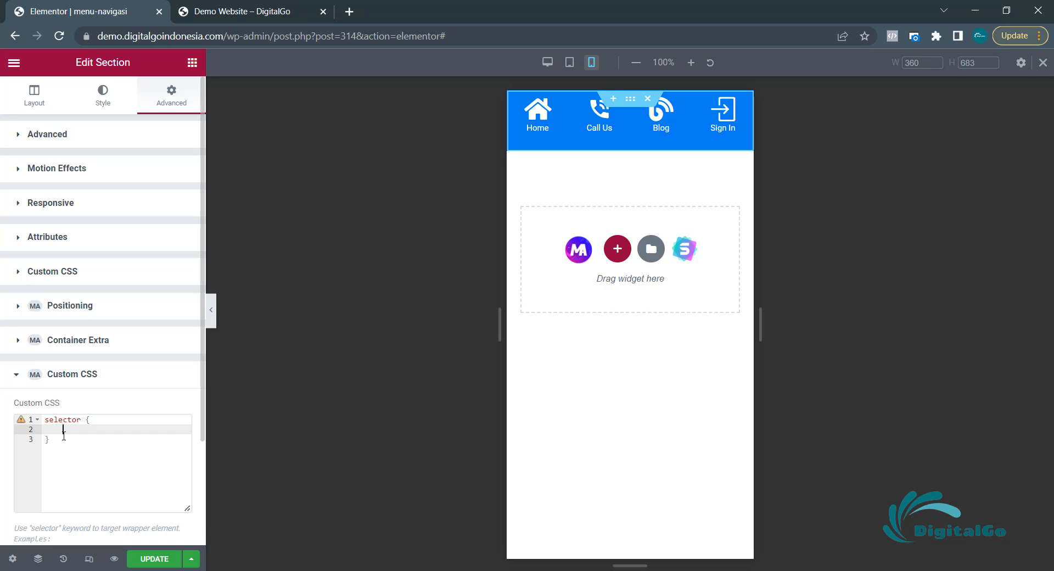
# - Add the declaration position:fixed; to the section's selector rule
pyautogui.write('pos')
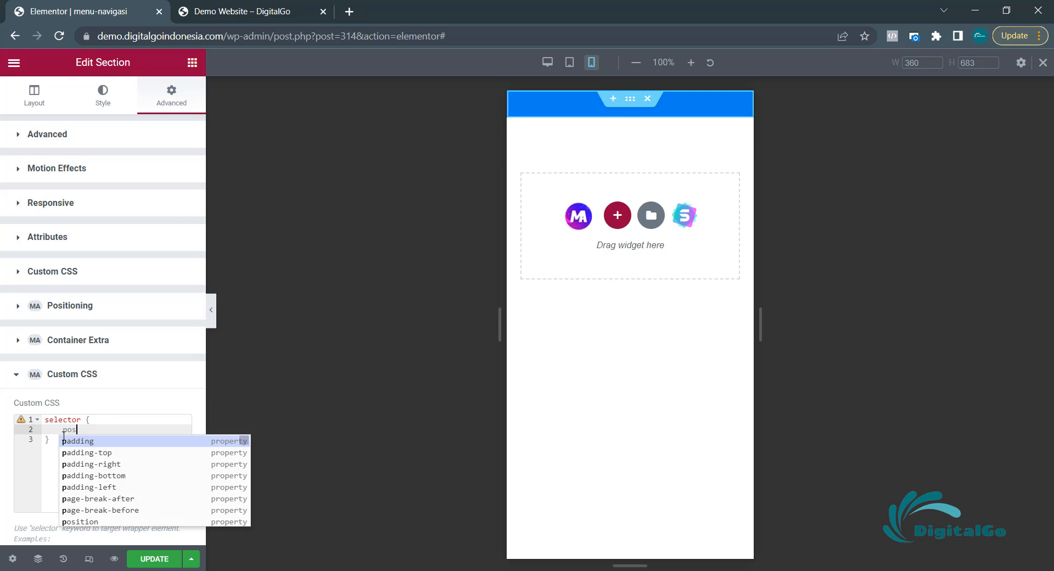
pyautogui.write('ition:')
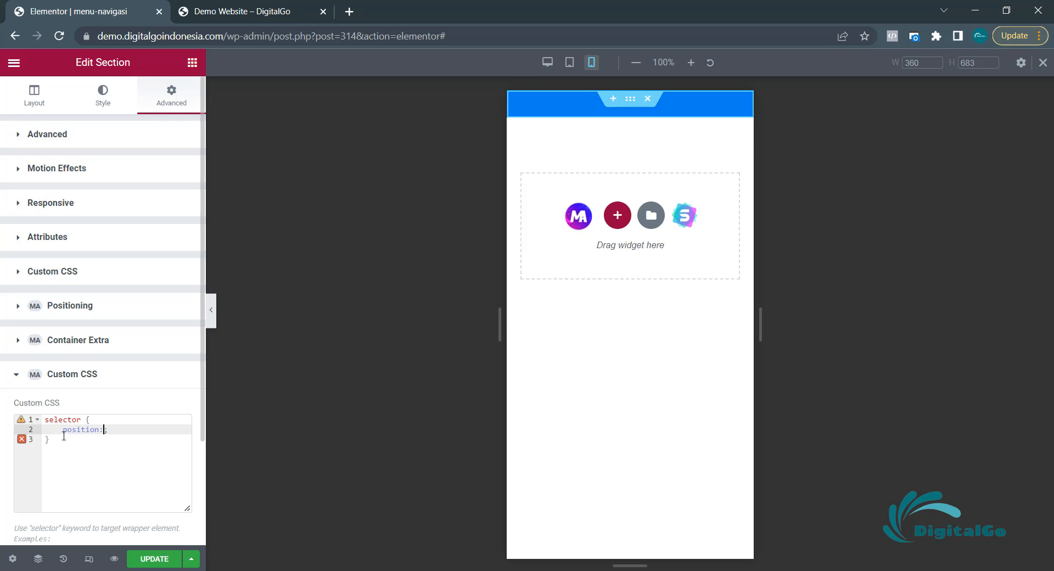
pyautogui.write('fi')
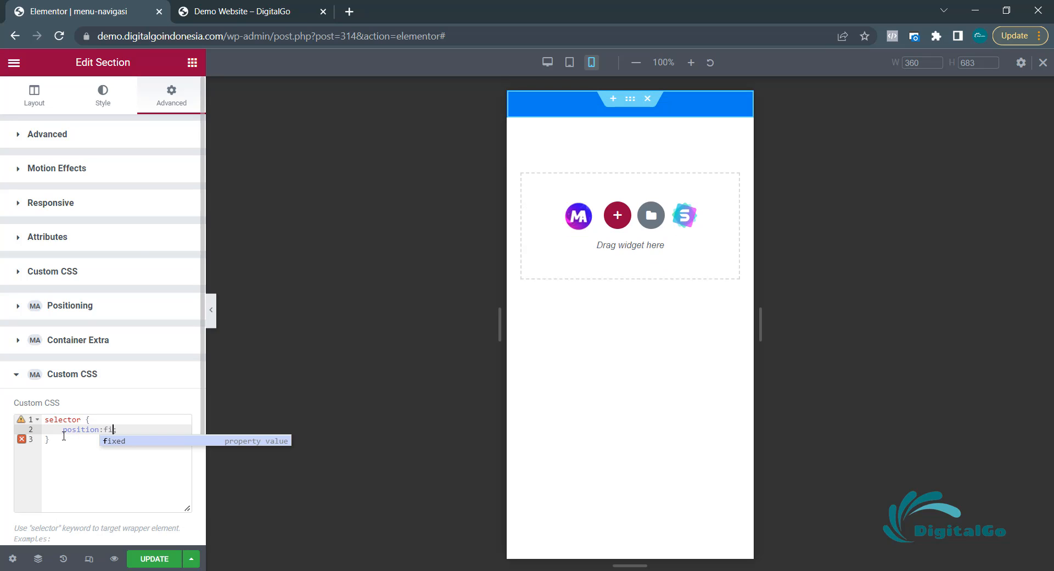
pyautogui.write('xed;')
pyautogui.press('Return')
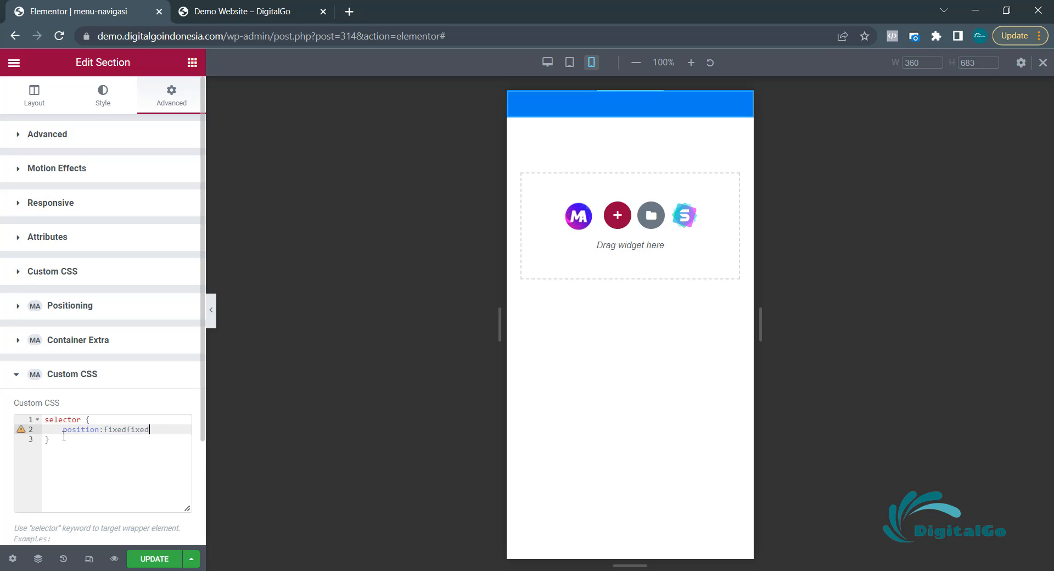
pyautogui.press('BackSpace')
pyautogui.press('BackSpace')
pyautogui.press('BackSpace')
pyautogui.press('BackSpace')
pyautogui.press('BackSpace')
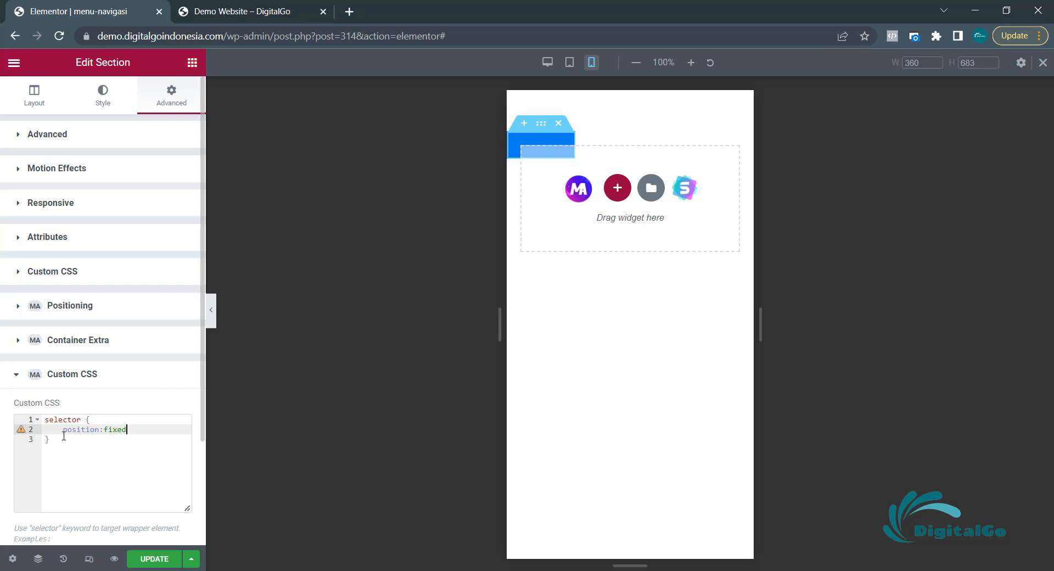
pyautogui.write(';')
pyautogui.press('Return')
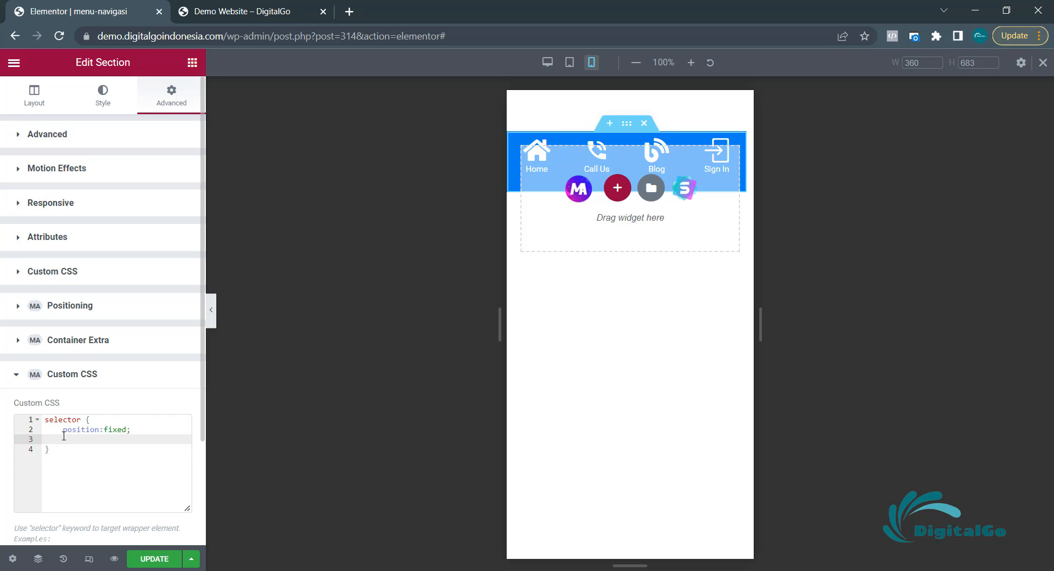
# - Add bottom:0; and z-index:99999; to the section's selector rule, and save the header
pyautogui.write('bottom:0;')
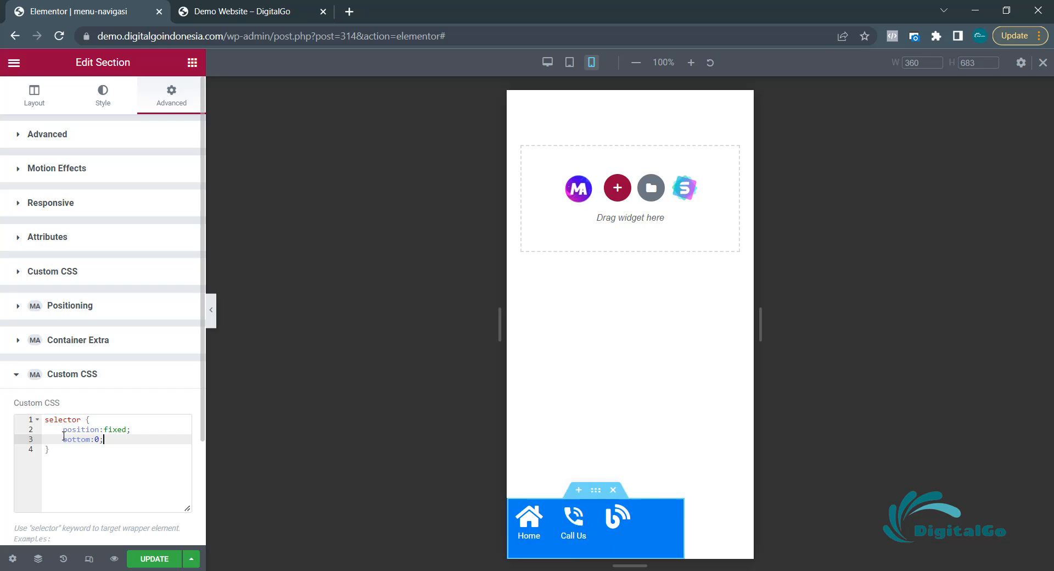
pyautogui.press('Return')
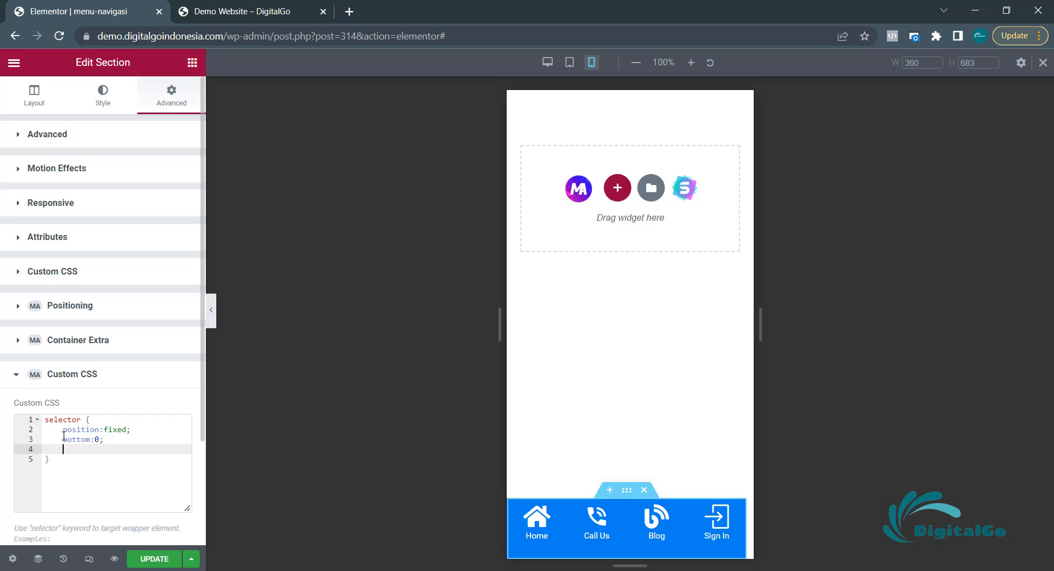
pyautogui.write('z-index:;')
pyautogui.press('Return')
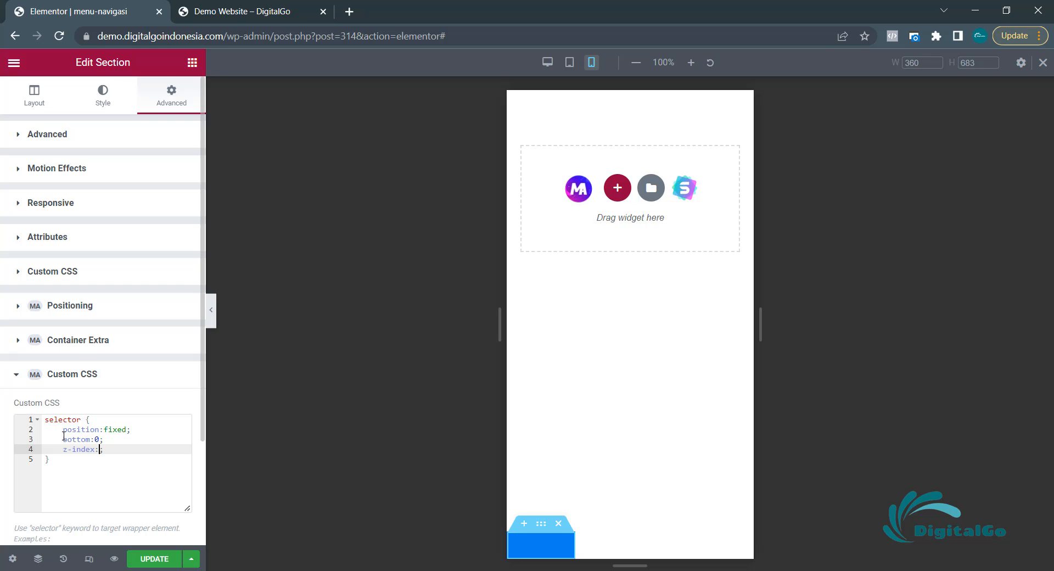
pyautogui.write('99999')
pyautogui.click(150, 558)
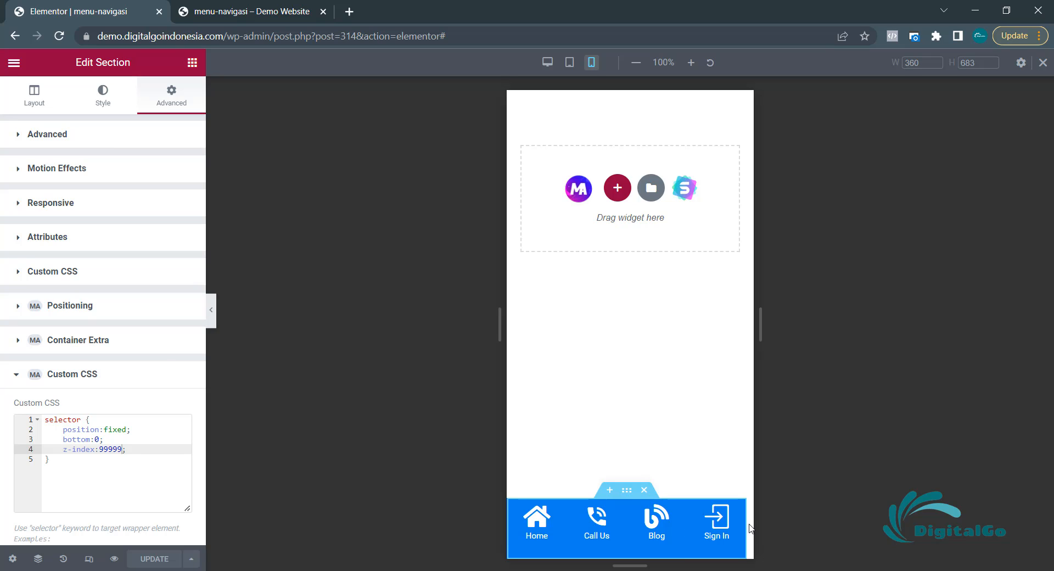
# - Stretch the icon menu section to the full page width and save the header
pyautogui.click(37, 100)
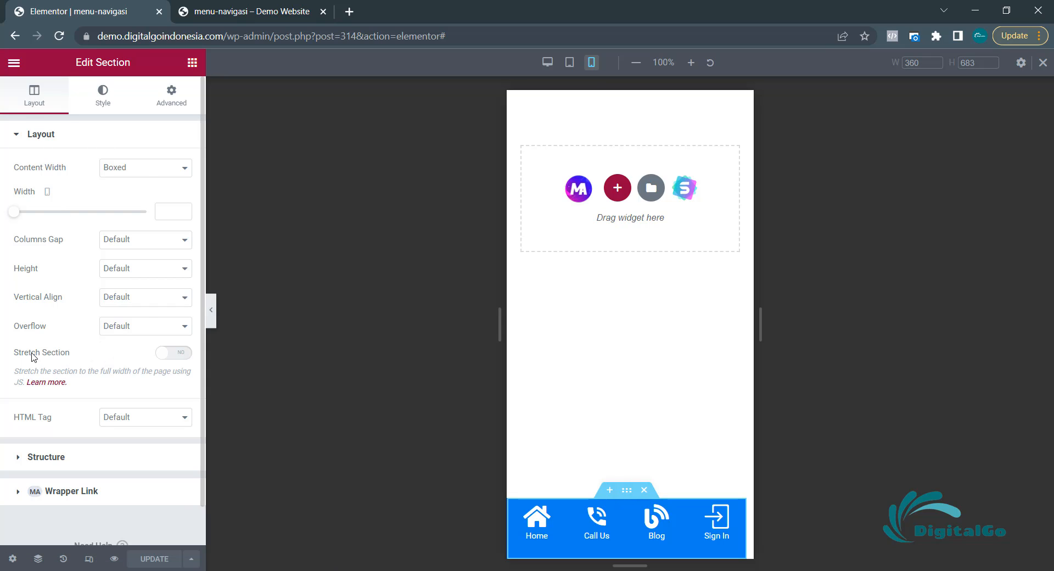
pyautogui.click(184, 353)
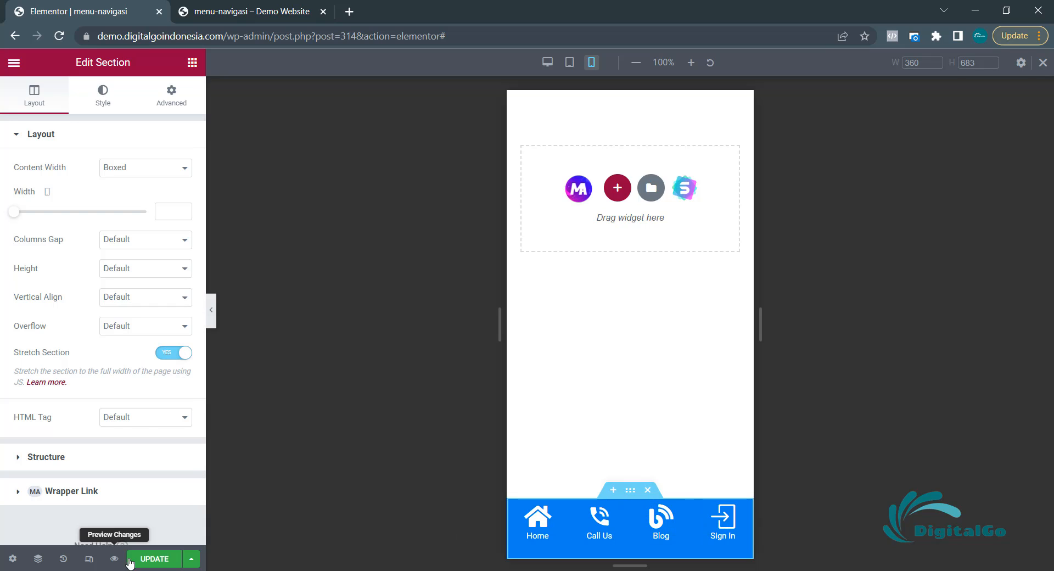
pyautogui.click(154, 558)
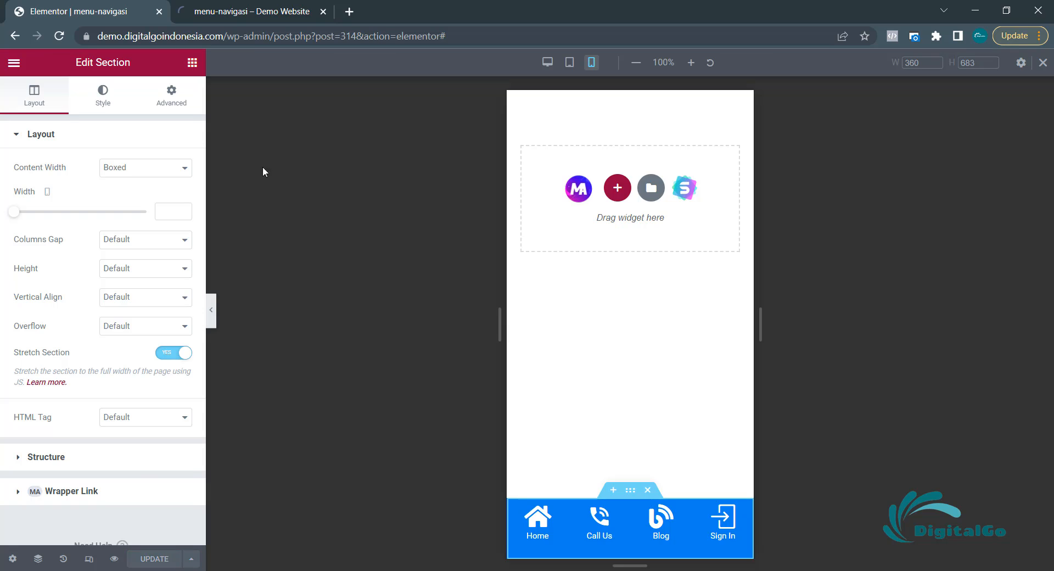
# - View the header preview in the mobile device view, and open the home page at demo.digitalgoindonesia.com
pyautogui.click(187, 11)
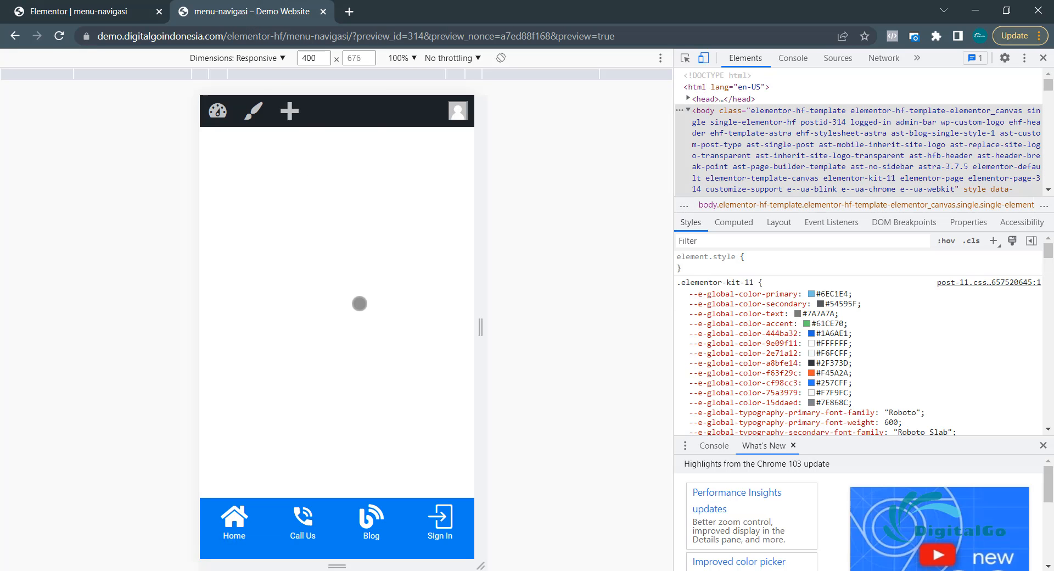
pyautogui.moveTo(230, 37); pyautogui.dragTo(698, 35)
pyautogui.press('BackSpace')
pyautogui.press('Return')
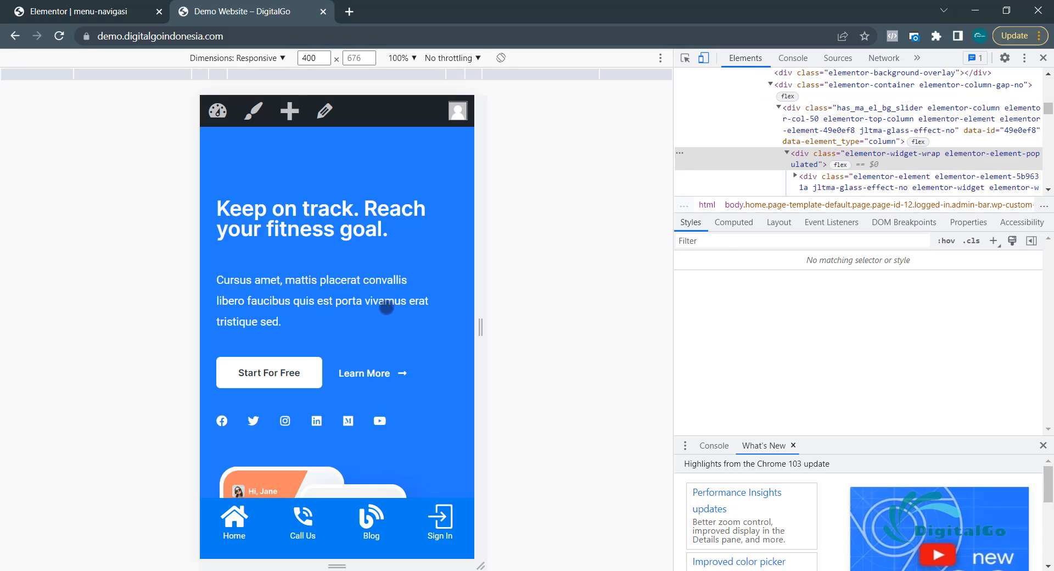
# - Examine whether the icon menu stays fixed at the lower edge of the mobile home page while scrolling through it
pyautogui.scroll(-10, 386, 308)
pyautogui.scroll(-5, 363, 418)
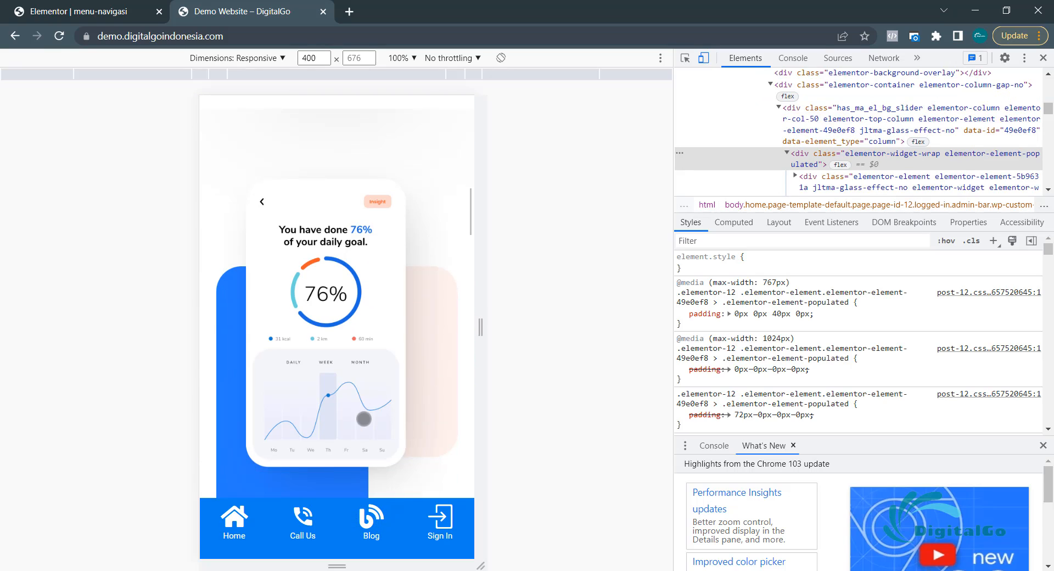
pyautogui.scroll(-14, 363, 419)
pyautogui.scroll(7, 368, 410)
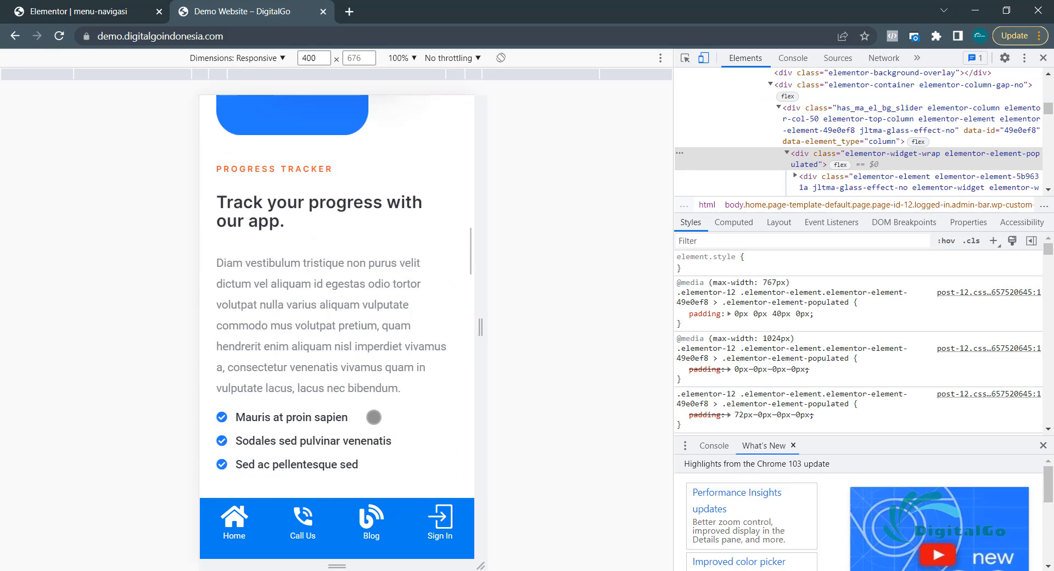
pyautogui.scroll(20, 373, 416)
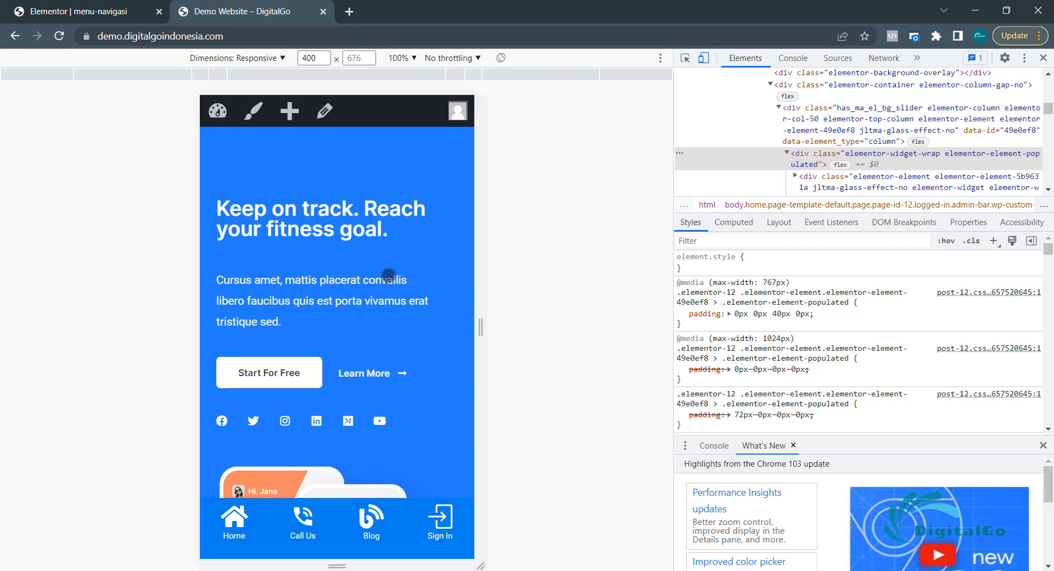
pyautogui.scroll(-10, 388, 275)
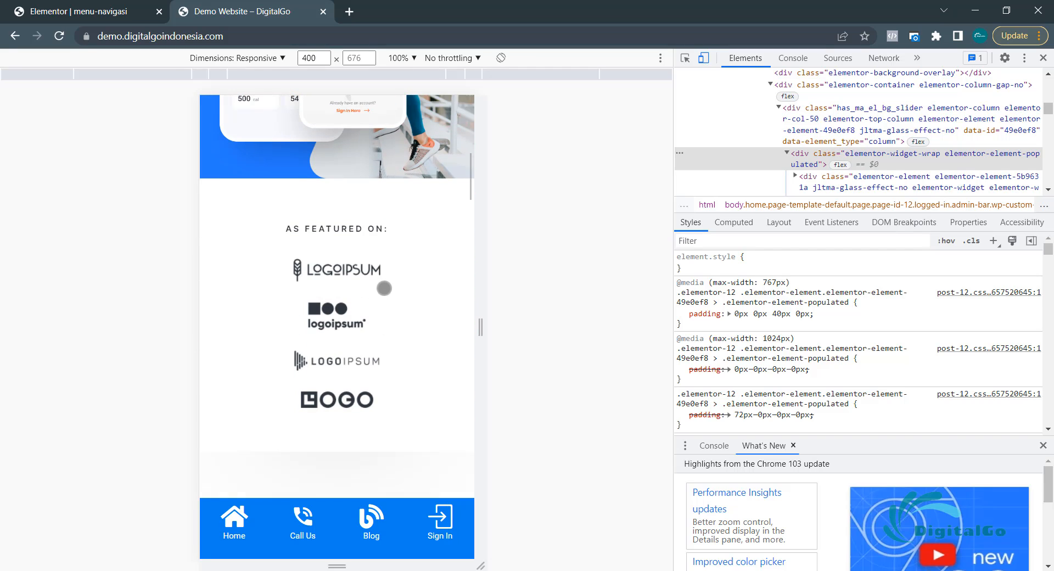
pyautogui.scroll(-8, 384, 288)
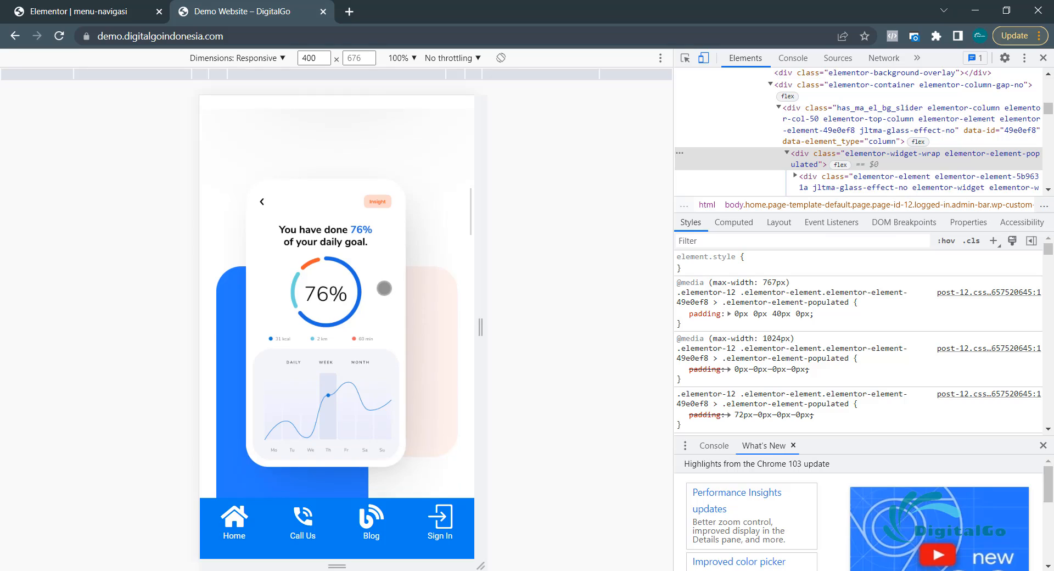
pyautogui.scroll(-6, 384, 288)
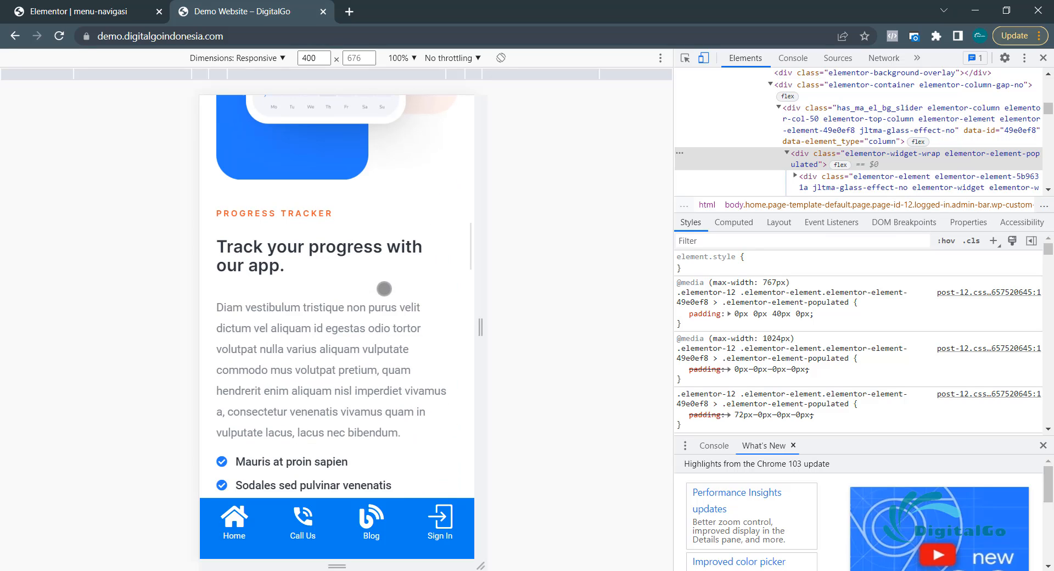